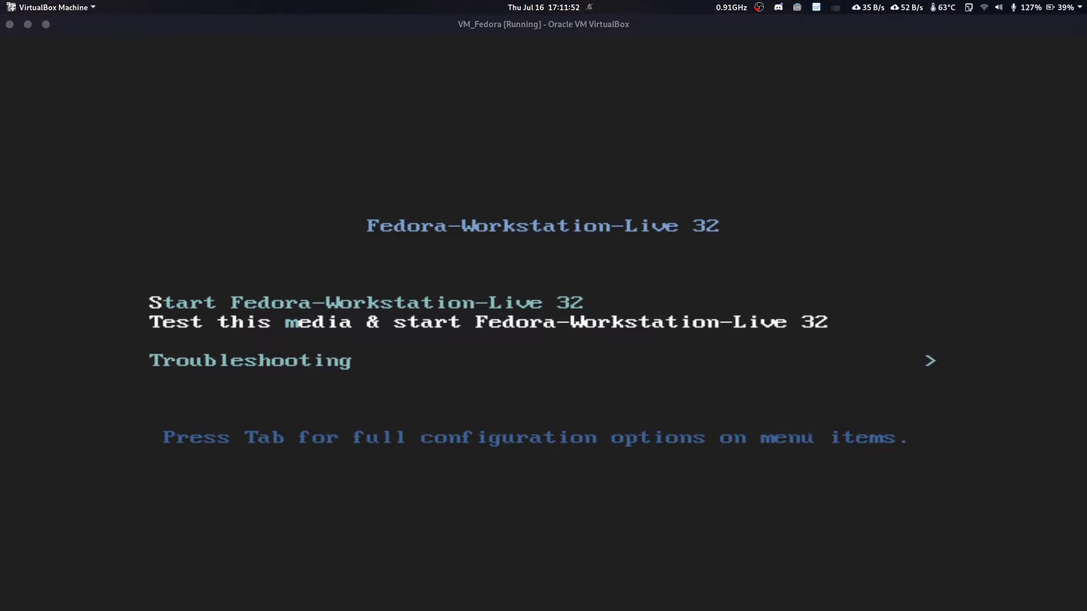
# - Highlight the 'Start Fedora-Workstation-Live 32' entry in the VM's boot menu
pyautogui.click(702, 156)
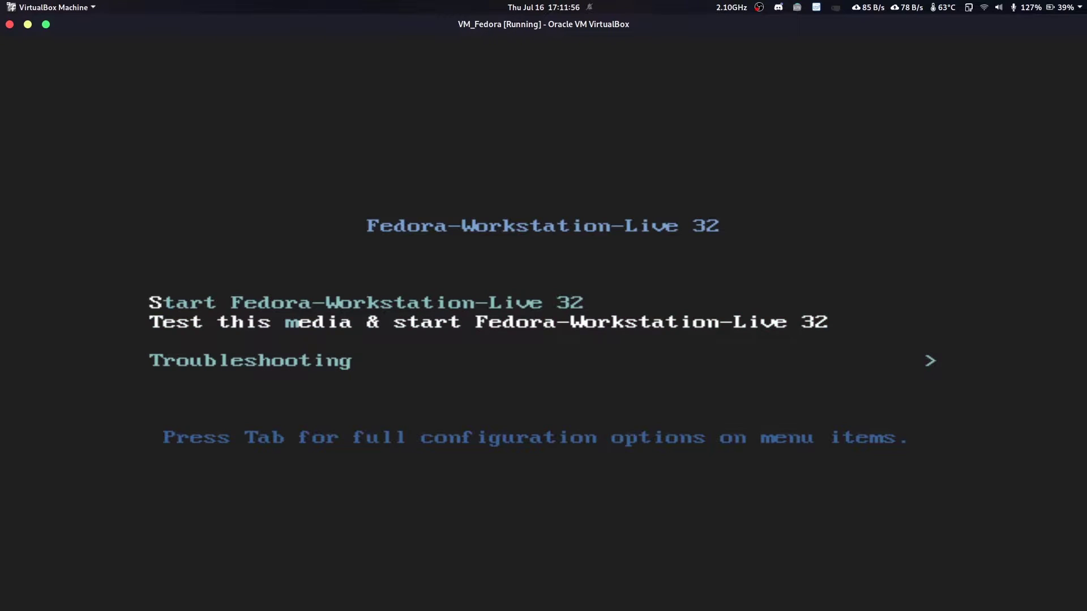
pyautogui.press('Up')
pyautogui.press('Down')
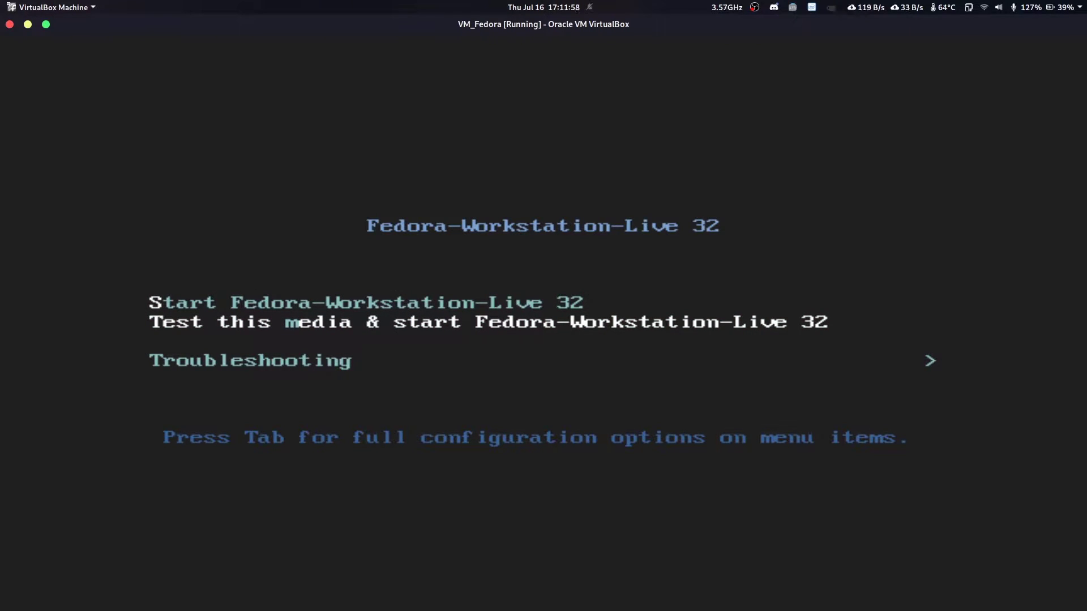
pyautogui.press('Up')
pyautogui.press('Down')
pyautogui.press('Up')
pyautogui.press('Down')
pyautogui.press('Up')
pyautogui.press('Down')
pyautogui.press('Up')
pyautogui.press('Down')
pyautogui.press('Up')
pyautogui.press('Down')
pyautogui.press('Up')
pyautogui.press('Down')
pyautogui.press('Up')
pyautogui.press('Down')
pyautogui.press('Down')
pyautogui.press('Up')
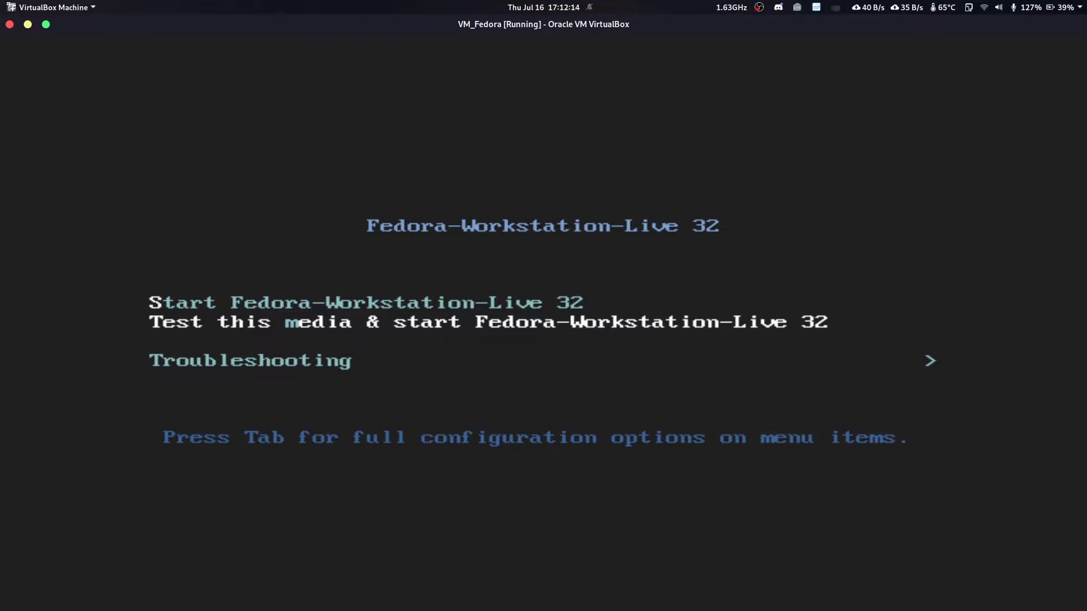
pyautogui.press('Down')
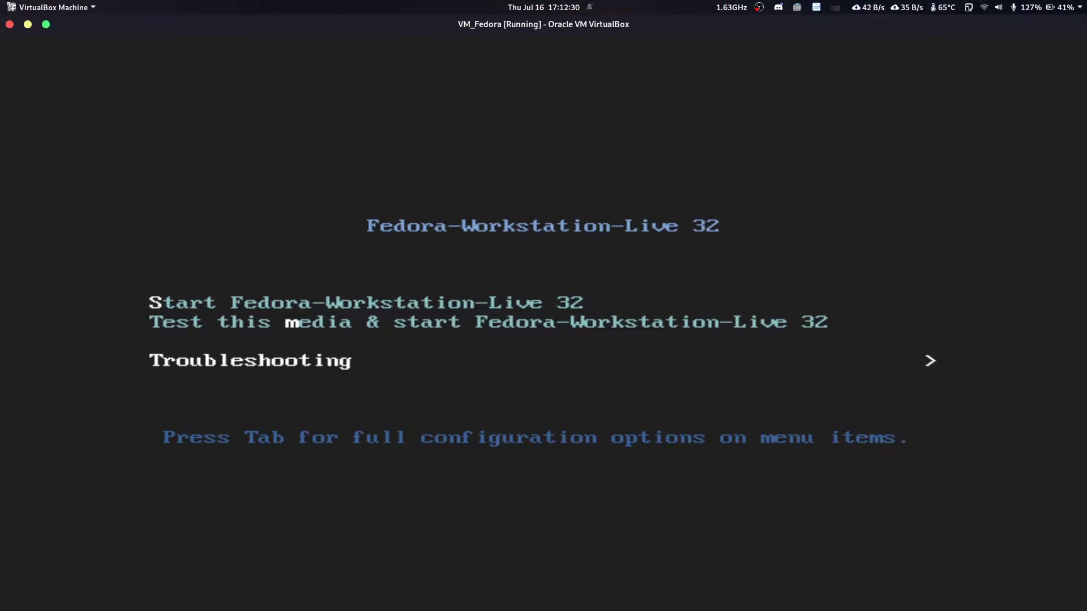
pyautogui.press('Up')
pyautogui.press('Up')
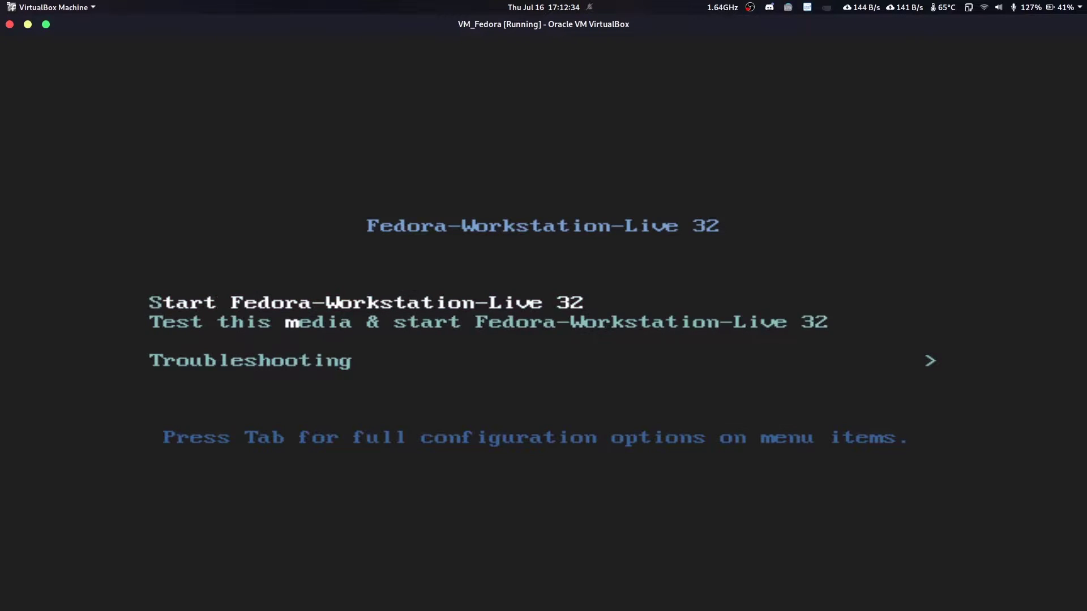
pyautogui.press('Down')
pyautogui.press('Up')
pyautogui.press('Down')
pyautogui.press('Down')
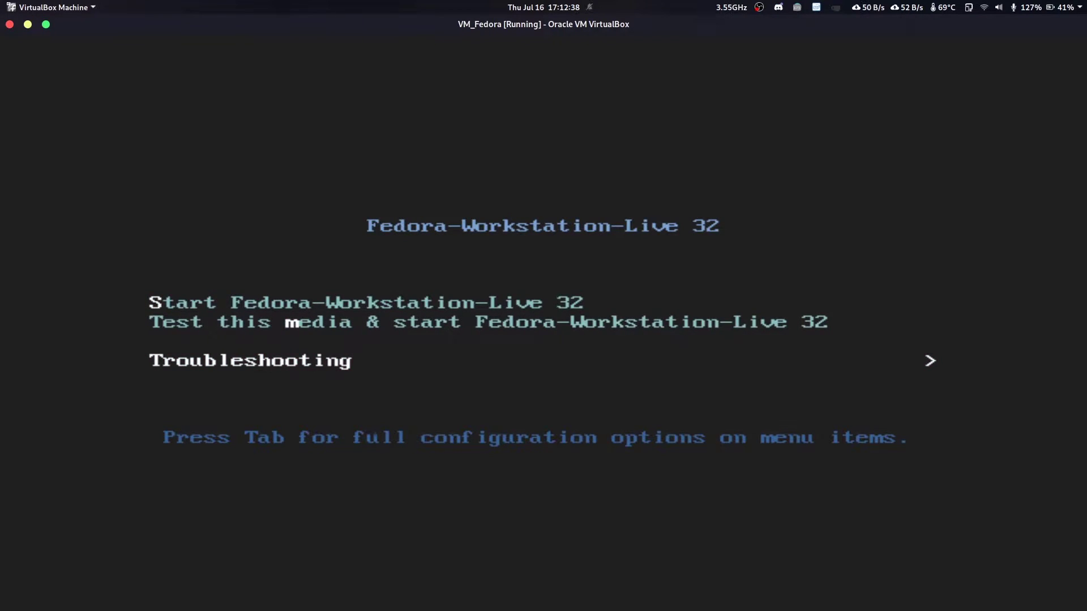
pyautogui.press('Up')
pyautogui.press('Down')
pyautogui.press('Up')
pyautogui.press('Up')
pyautogui.press('Down')
pyautogui.press('Down')
pyautogui.press('Up')
pyautogui.press('Up')
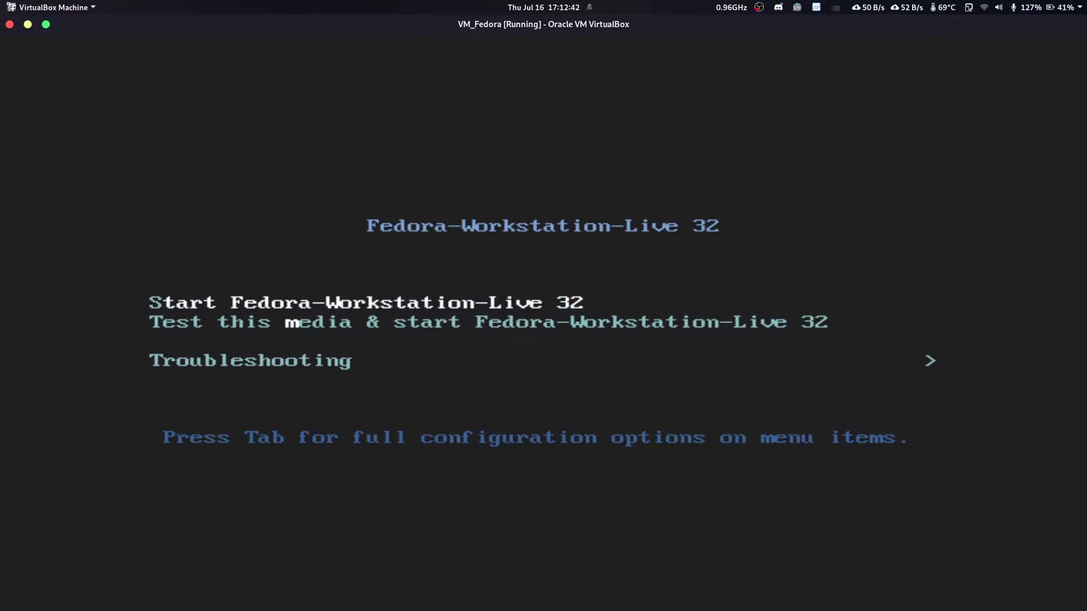
pyautogui.press('Down')
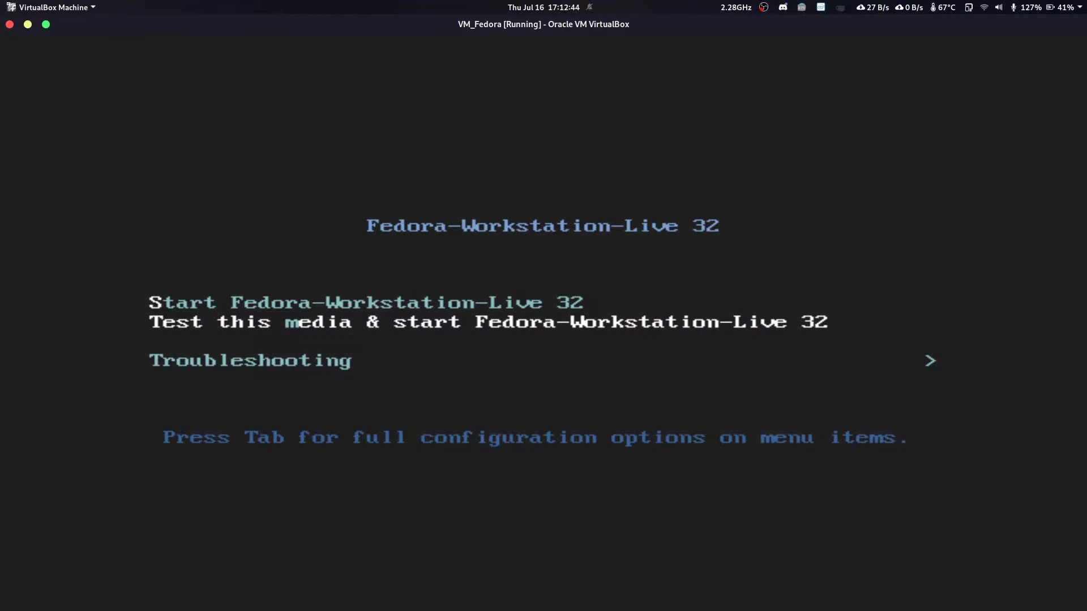
pyautogui.press('Down')
pyautogui.press('Up')
pyautogui.press('Up')
pyautogui.press('Down')
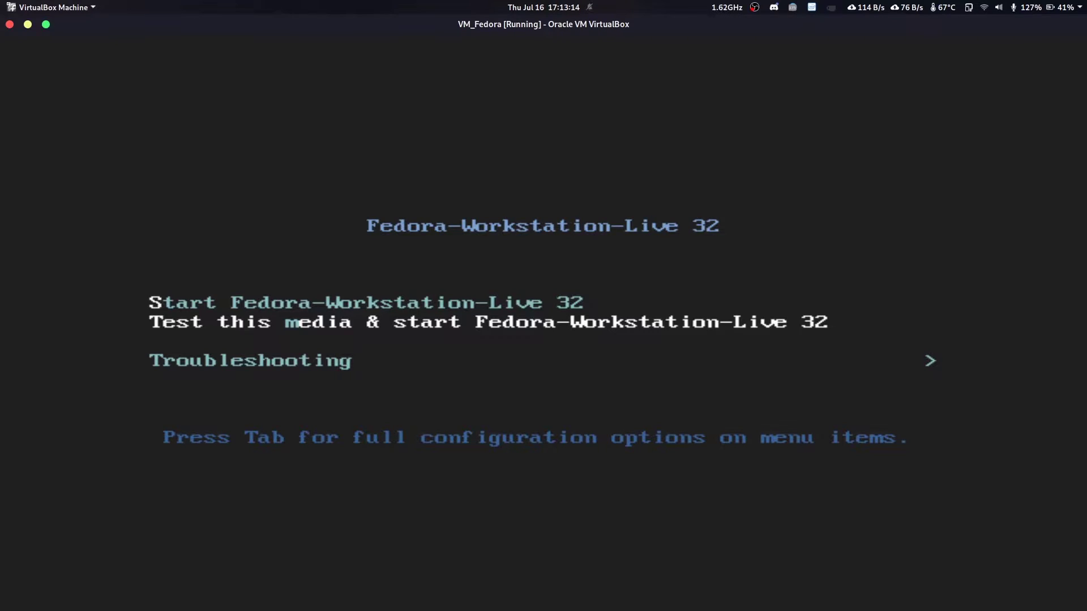
pyautogui.press('Up')
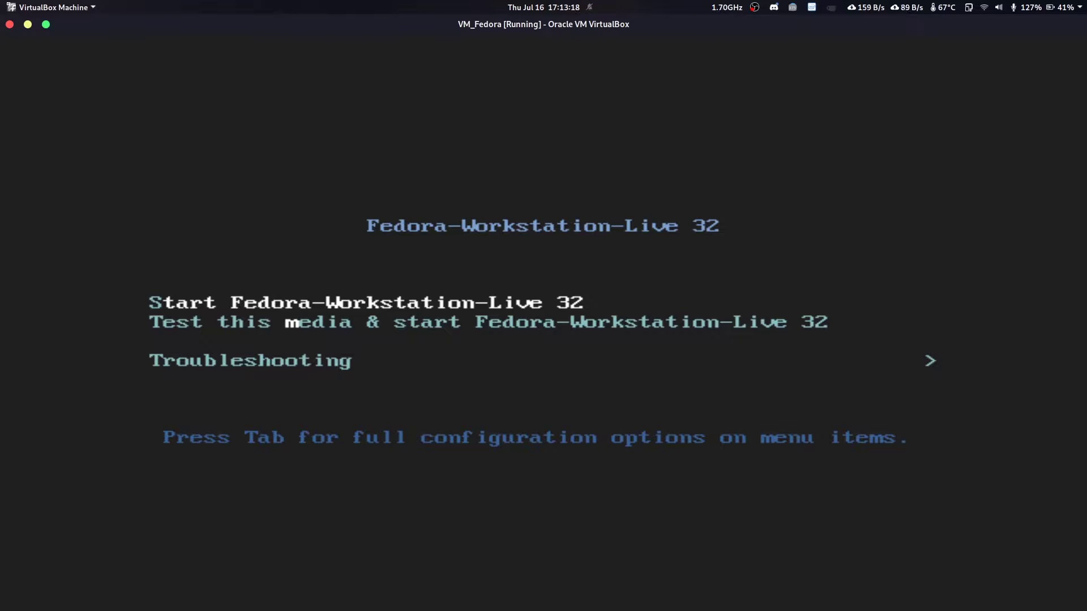
# - Boot the 'Start Fedora-Workstation-Live 32' entry and wait for the live desktop
pyautogui.press('Return')
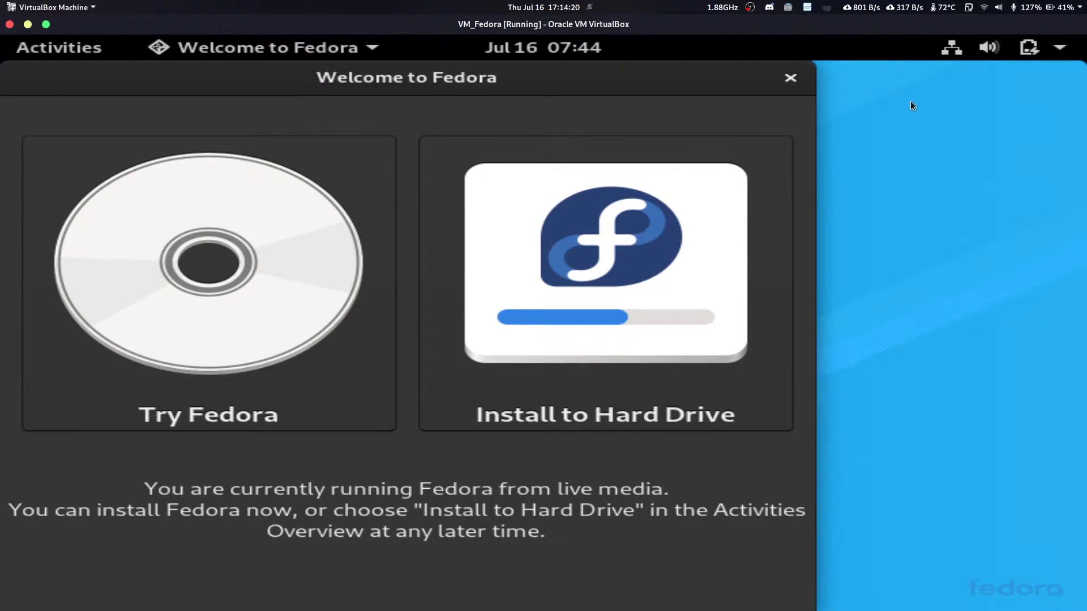
# - Set the display resolution to 1360 × 768 (16:9) in Settings and keep the change
pyautogui.click(1022, 52)
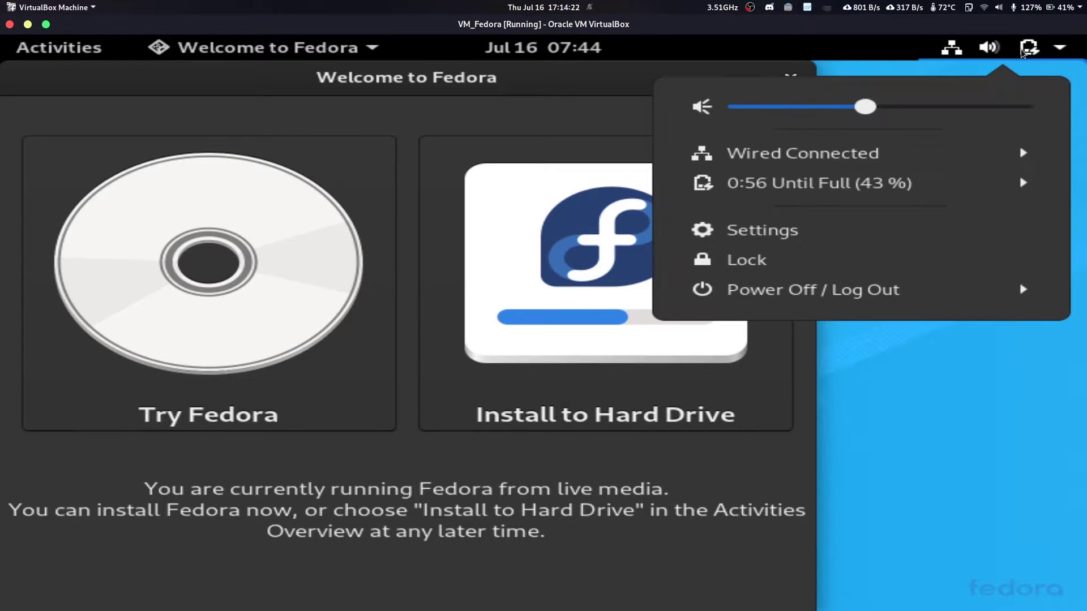
pyautogui.click(913, 229)
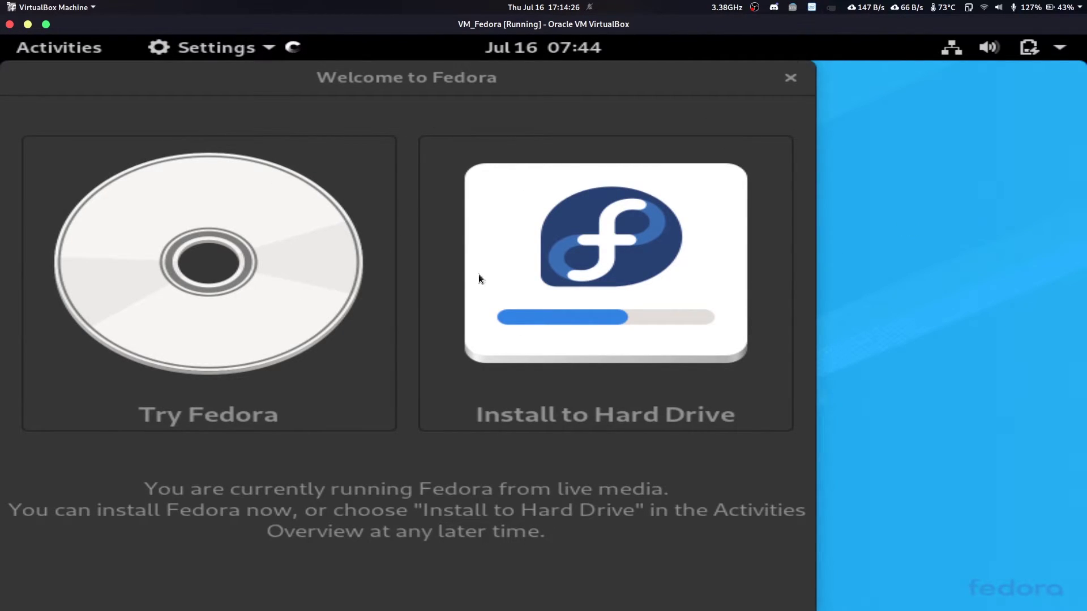
pyautogui.scroll(-5, 179, 406)
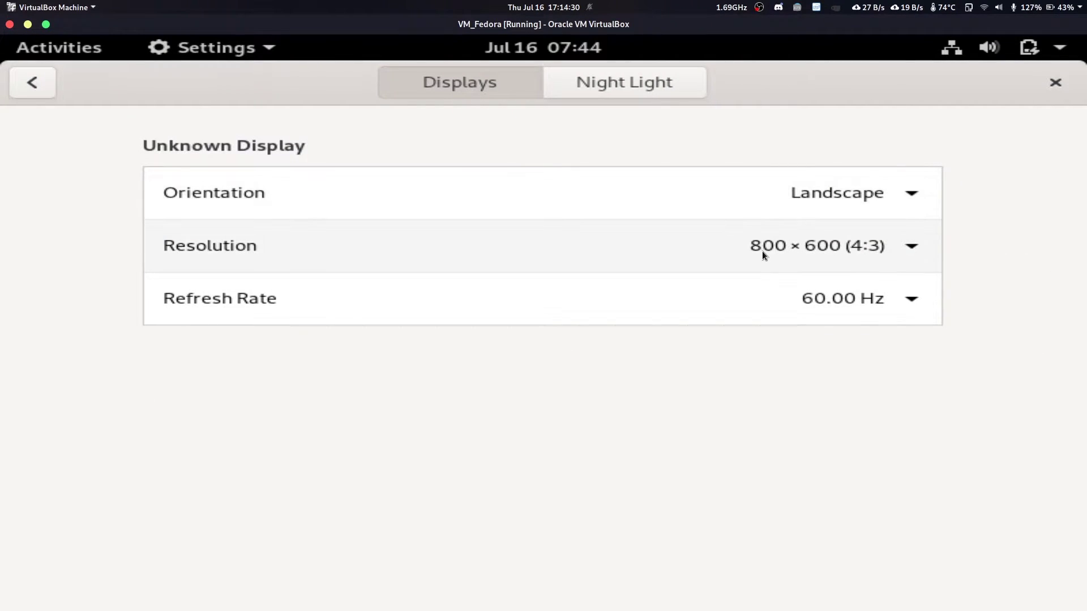
pyautogui.click(762, 249)
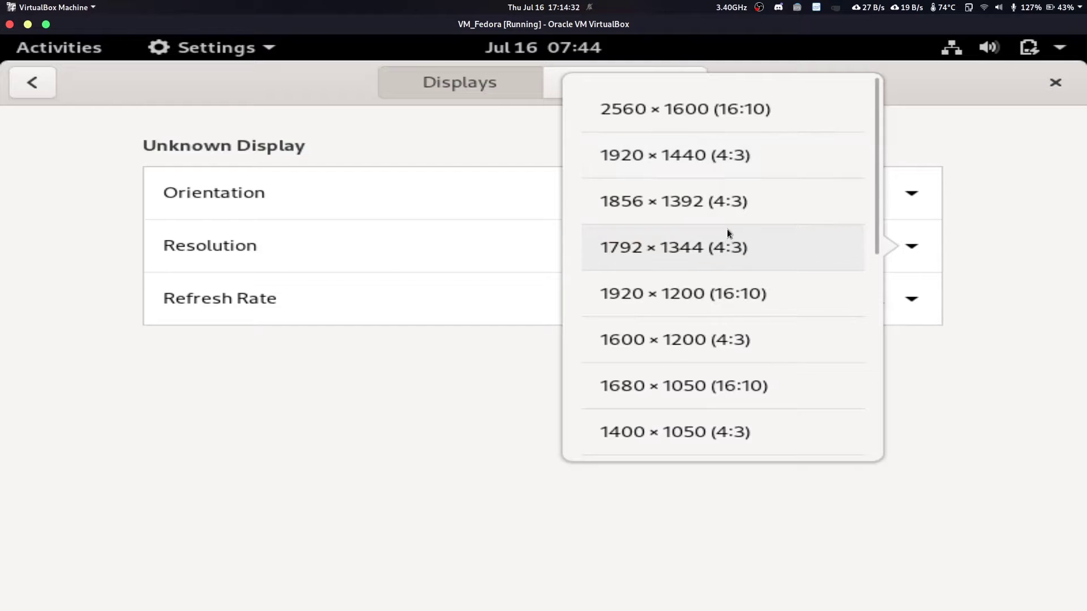
pyautogui.scroll(-5, 709, 160)
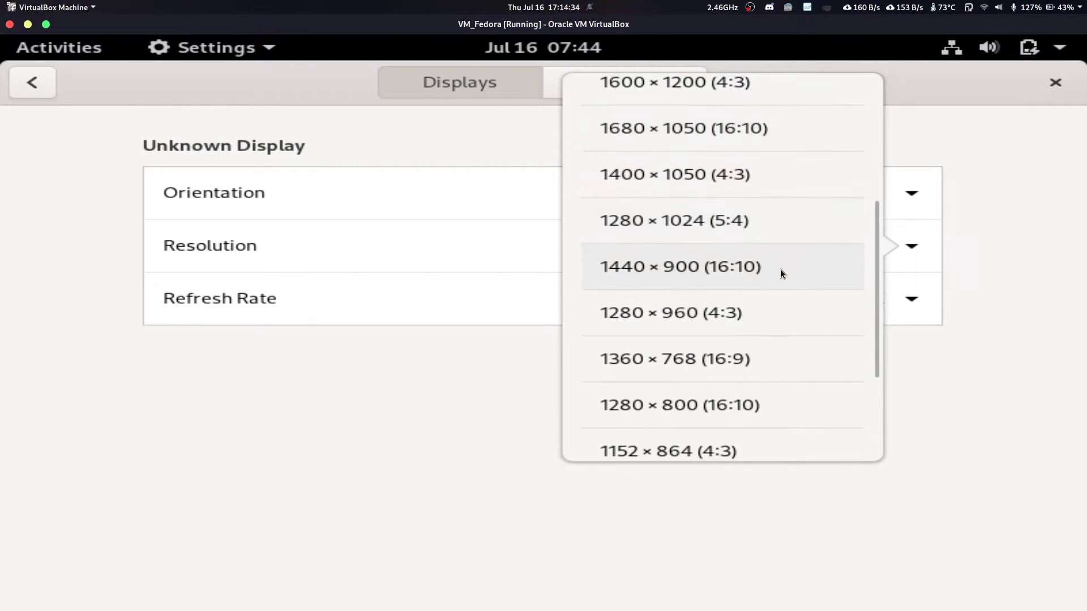
pyautogui.scroll(-3, 775, 287)
pyautogui.scroll(7, 773, 285)
pyautogui.scroll(-3, 773, 283)
pyautogui.click(702, 407)
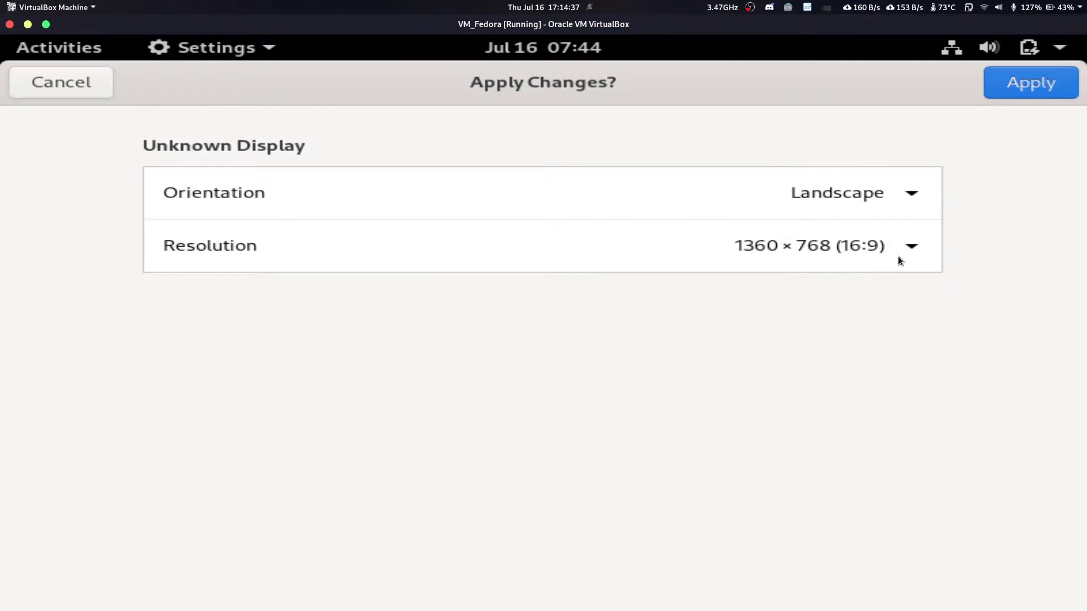
pyautogui.click(1018, 77)
pyautogui.click(633, 372)
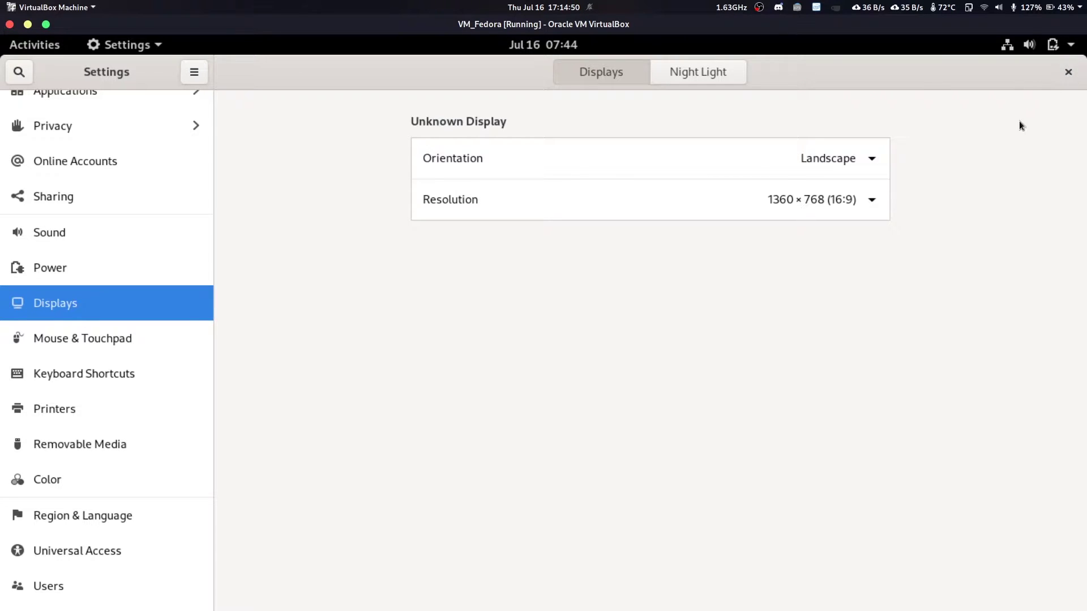
# - Close Settings, choose Try Fedora in the Welcome window, and open the Activities overview
pyautogui.click(1068, 72)
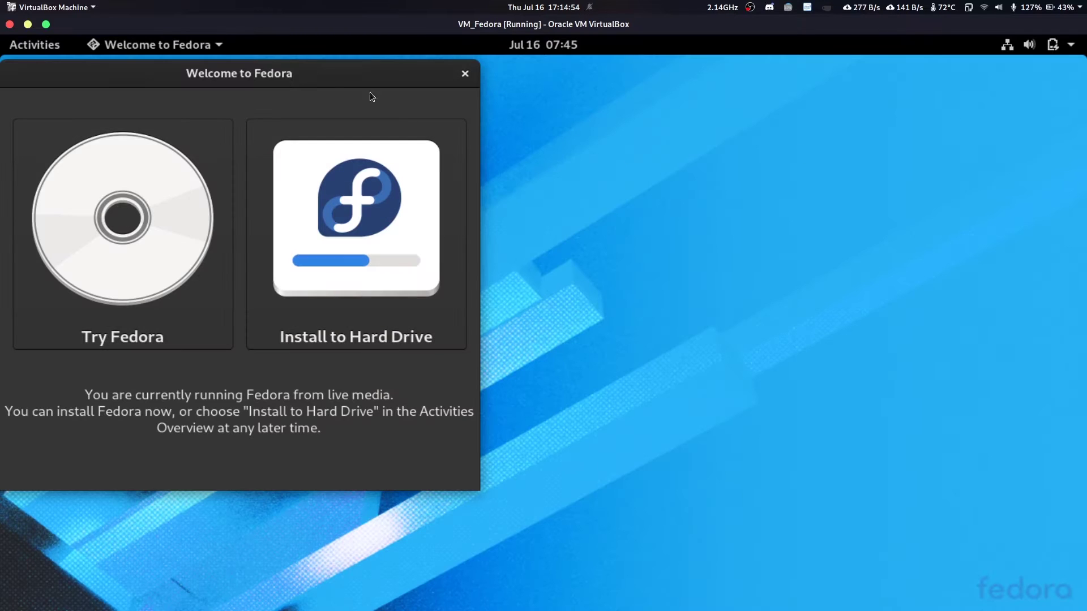
pyautogui.moveTo(264, 70); pyautogui.dragTo(595, 112)
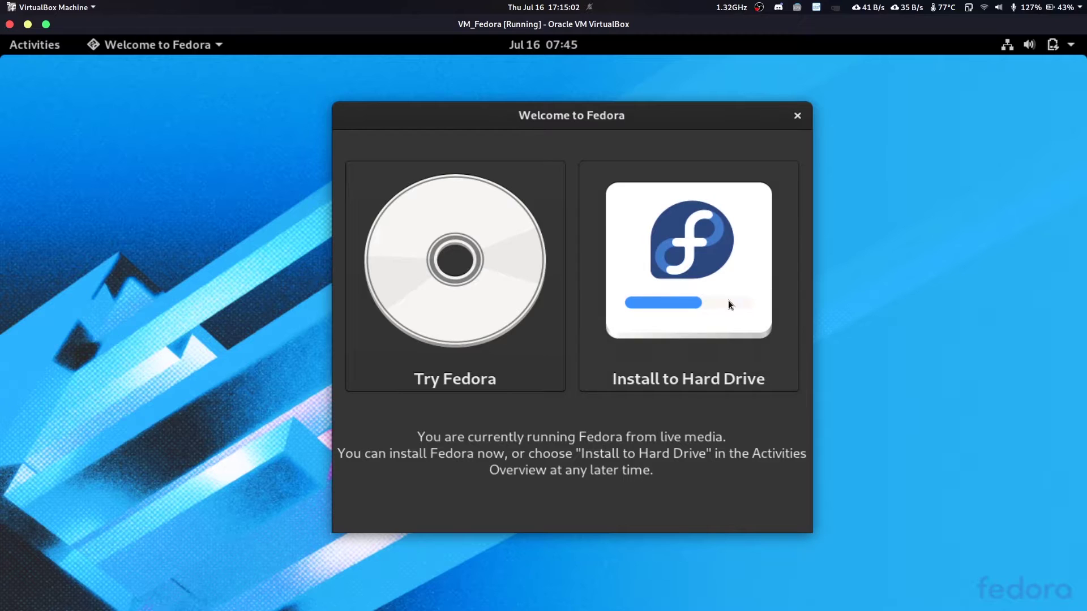
pyautogui.click(477, 224)
pyautogui.click(558, 464)
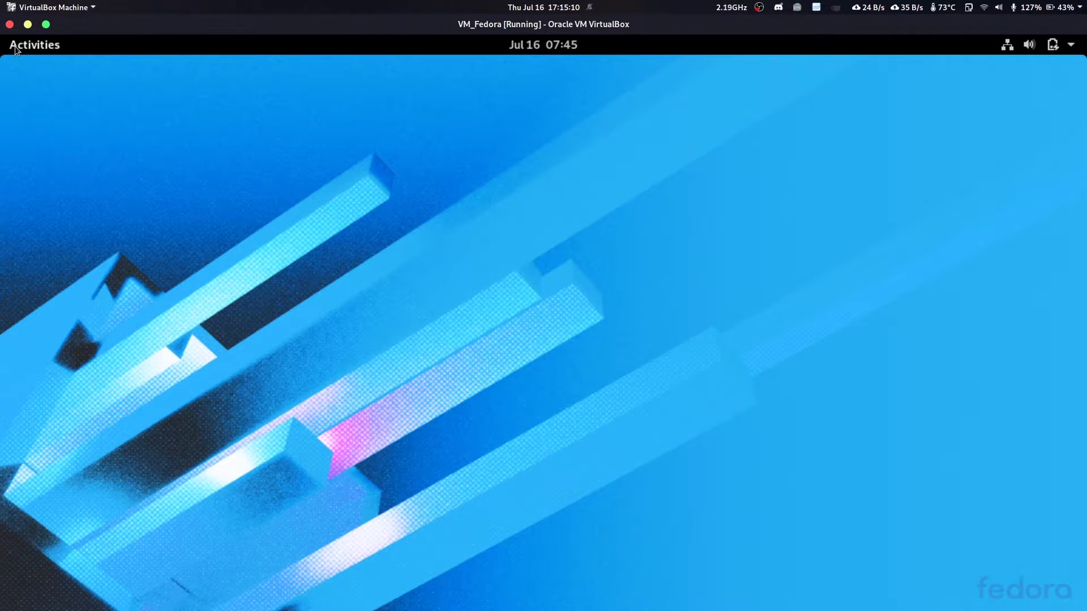
pyautogui.click(15, 46)
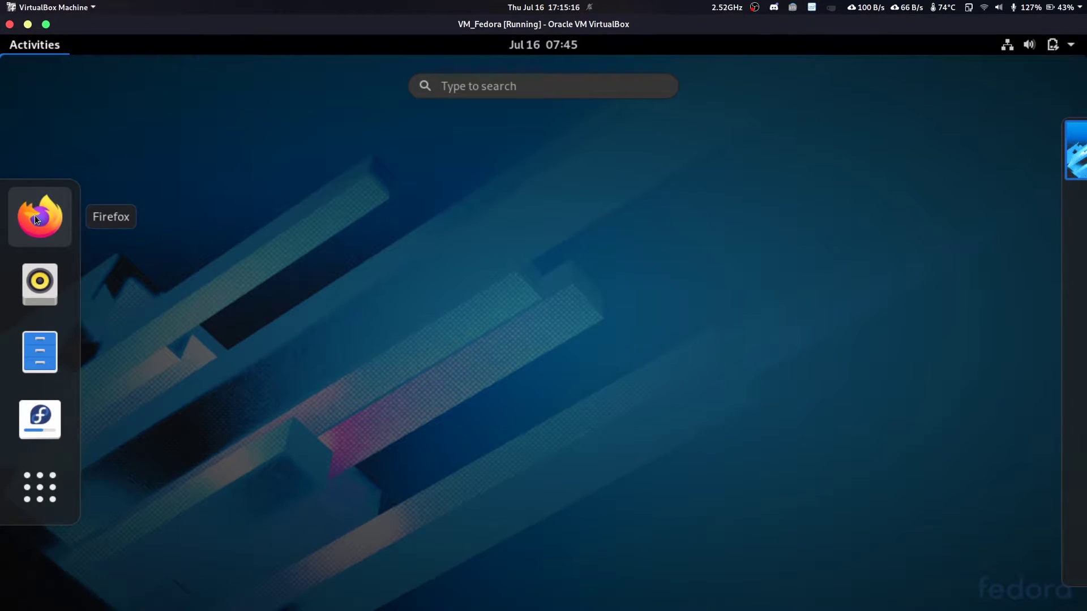
# - Launch Files, then open Settings to the About page
pyautogui.click(46, 342)
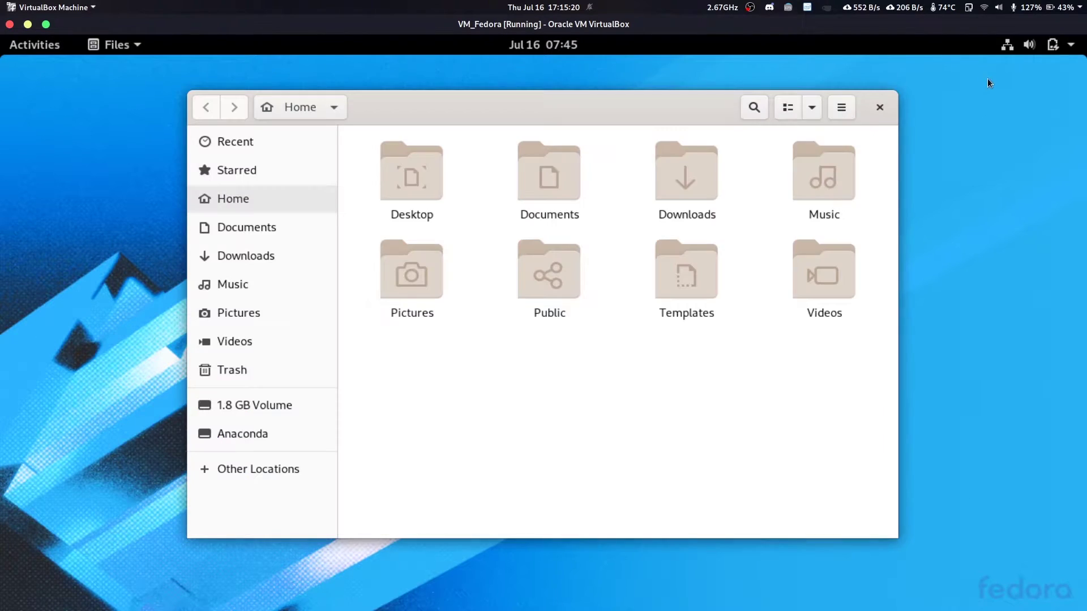
pyautogui.click(1050, 44)
pyautogui.click(962, 186)
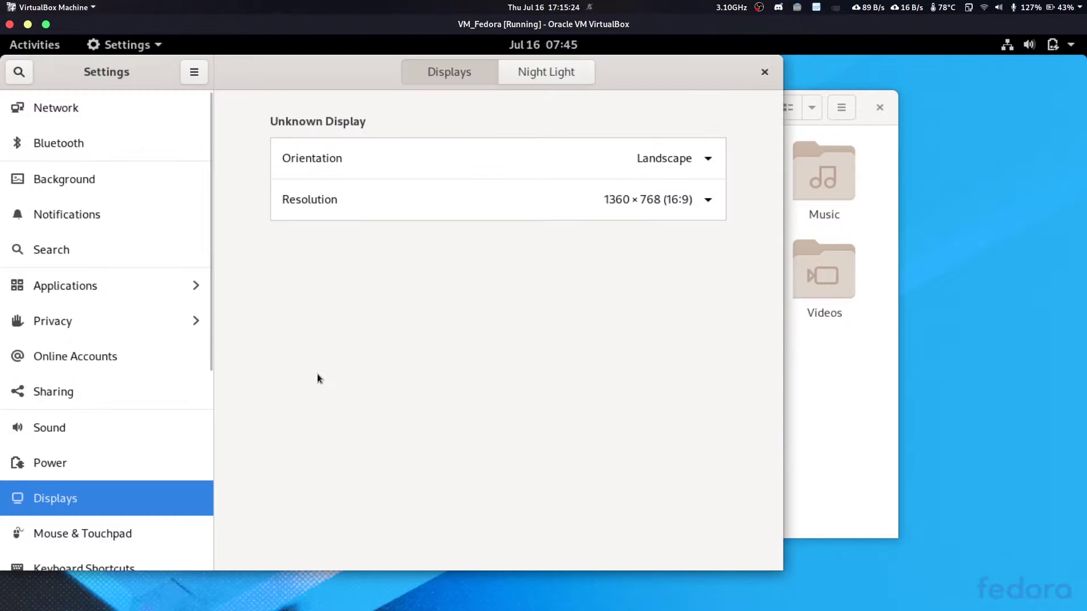
pyautogui.scroll(-5, 90, 332)
pyautogui.scroll(-2, 91, 332)
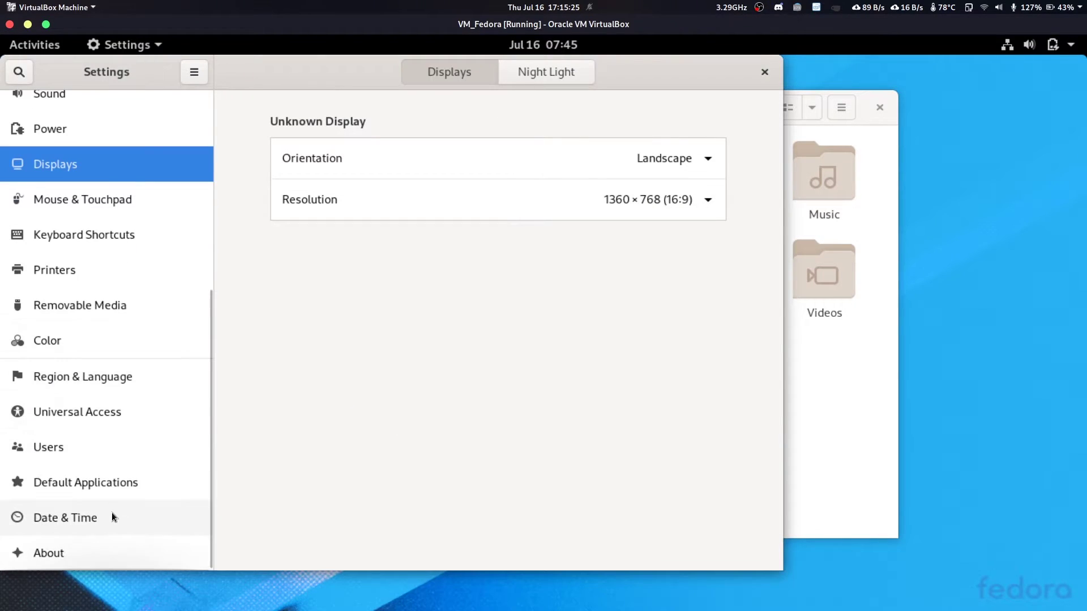
pyautogui.click(96, 559)
# - Read the Fedora 32 Workstation name, 64-bit type, GNOME 3.36.1 and Wayland values
pyautogui.scroll(-5, 543, 376)
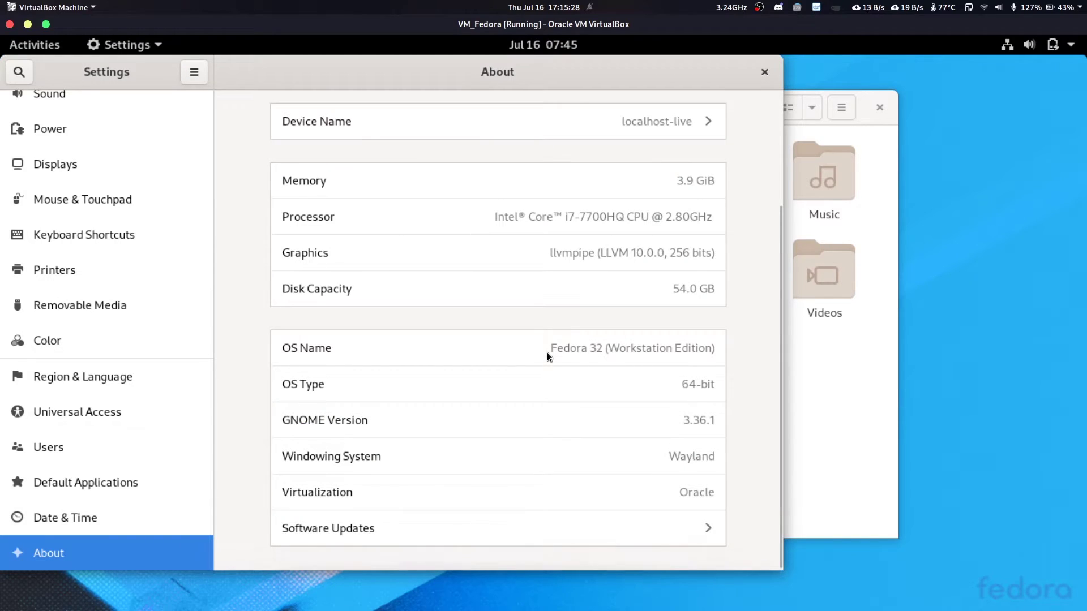
pyautogui.doubleClick(555, 349)
pyautogui.click(626, 348)
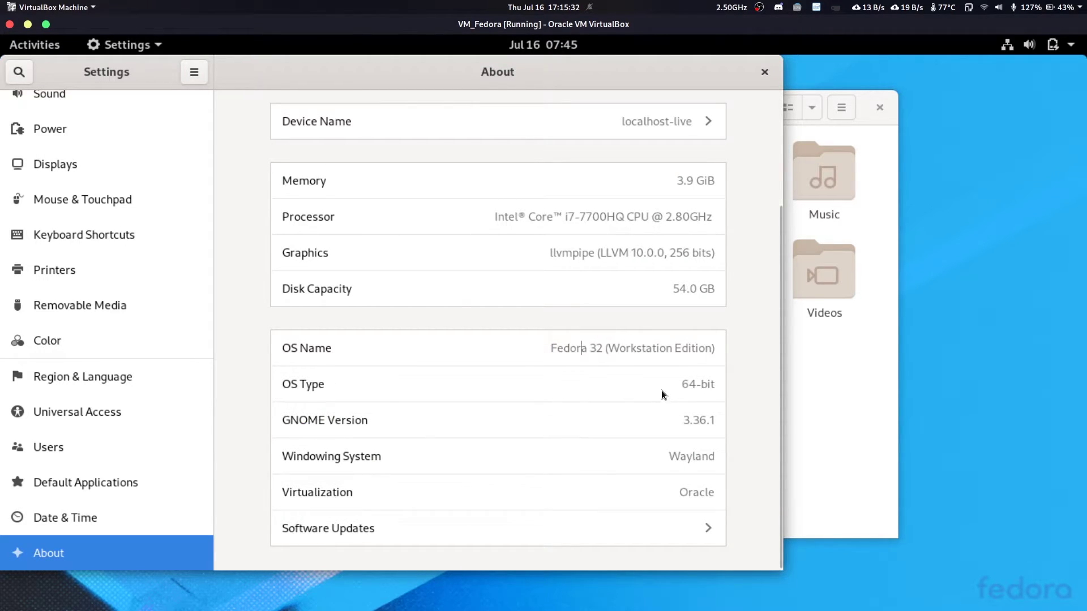
pyautogui.click(697, 390)
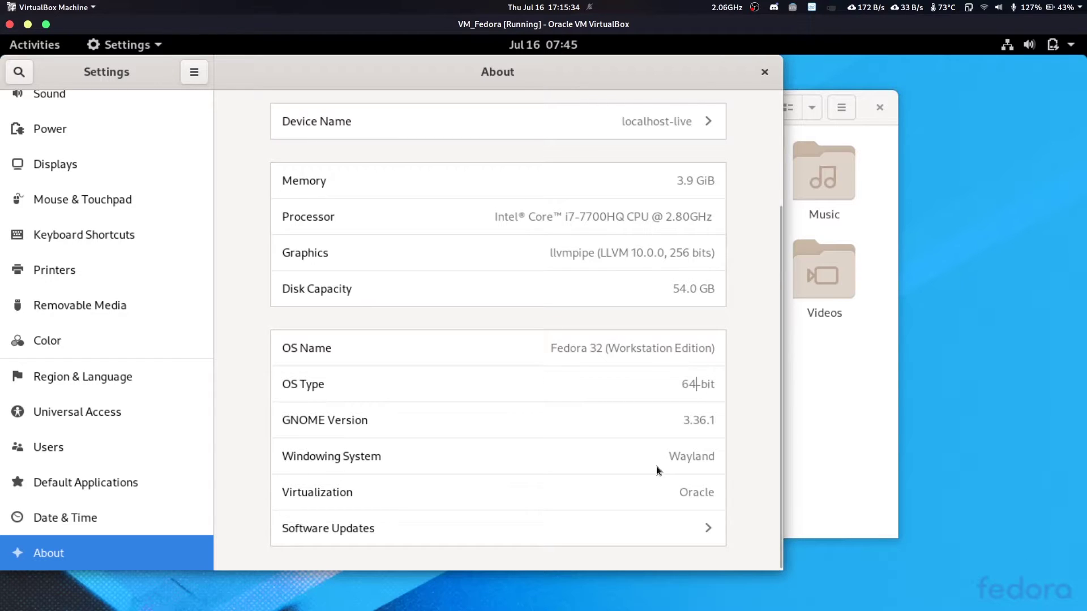
pyautogui.click(710, 420)
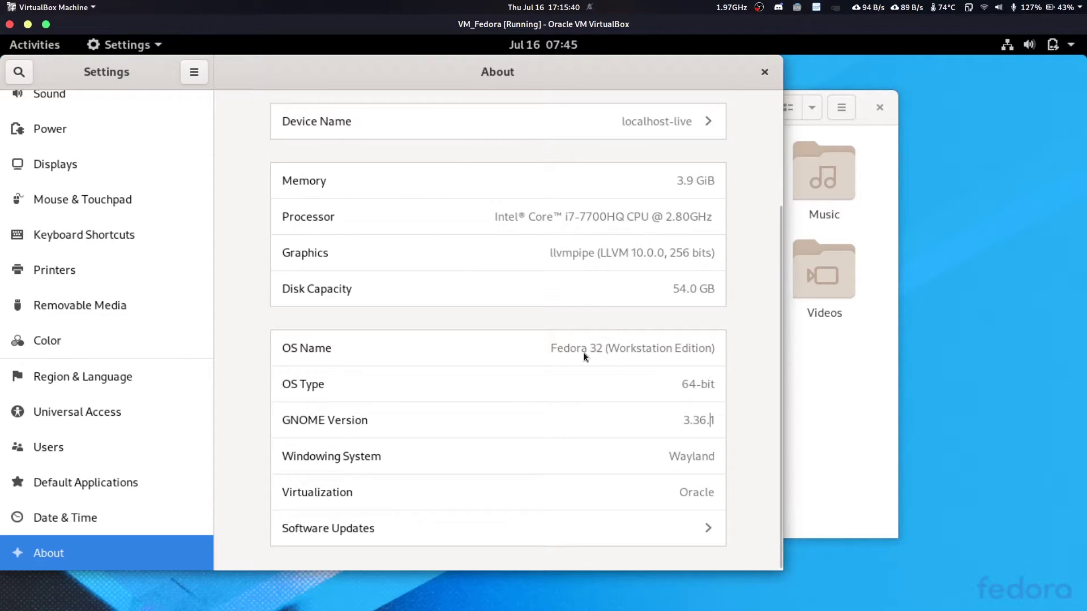
pyautogui.doubleClick(687, 459)
pyautogui.click(687, 458)
# - Inspect the llvmpipe graphics and Processor values, then scroll back to the top
pyautogui.scroll(5, 599, 388)
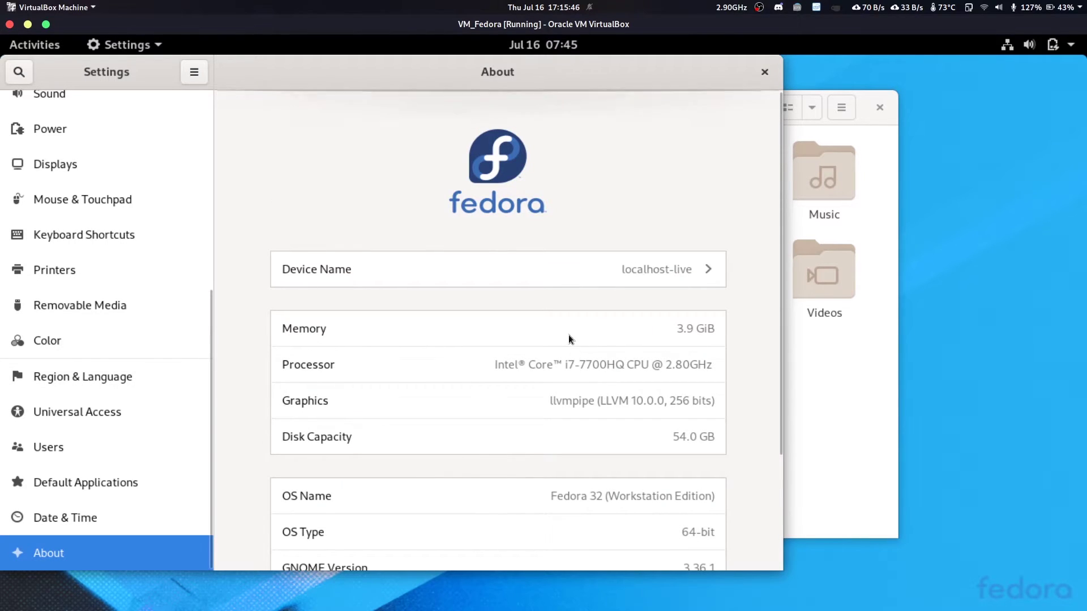
pyautogui.doubleClick(561, 404)
pyautogui.moveTo(561, 404)
pyautogui.mouseDown()
pyautogui.moveTo(702, 429)
pyautogui.moveTo(677, 409)
pyautogui.moveTo(580, 405)
pyautogui.mouseUp()
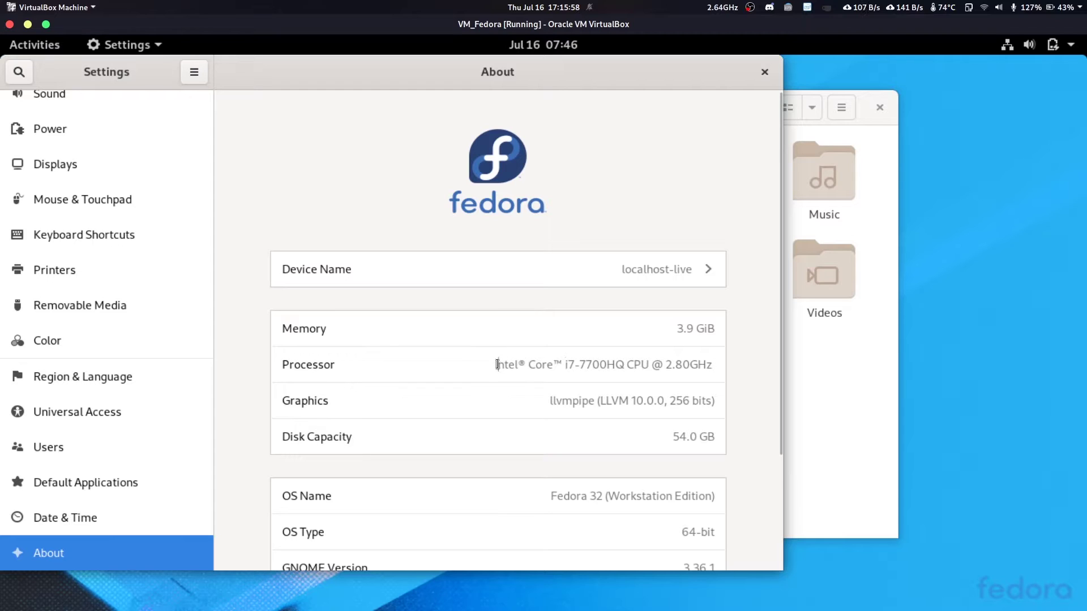
pyautogui.moveTo(497, 365); pyautogui.dragTo(717, 367)
pyautogui.scroll(-3, 648, 375)
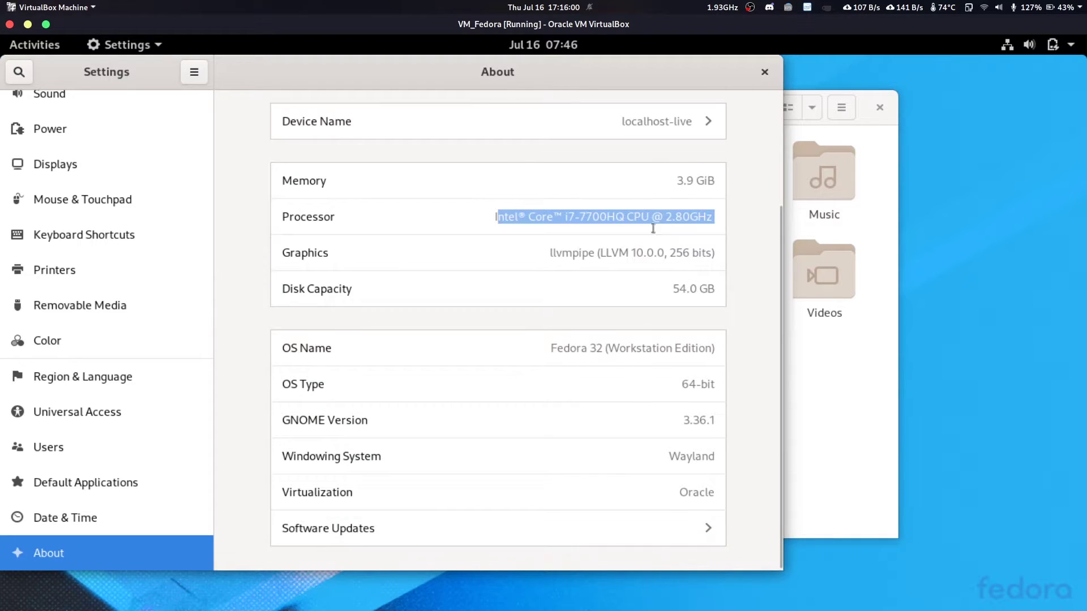
pyautogui.click(660, 229)
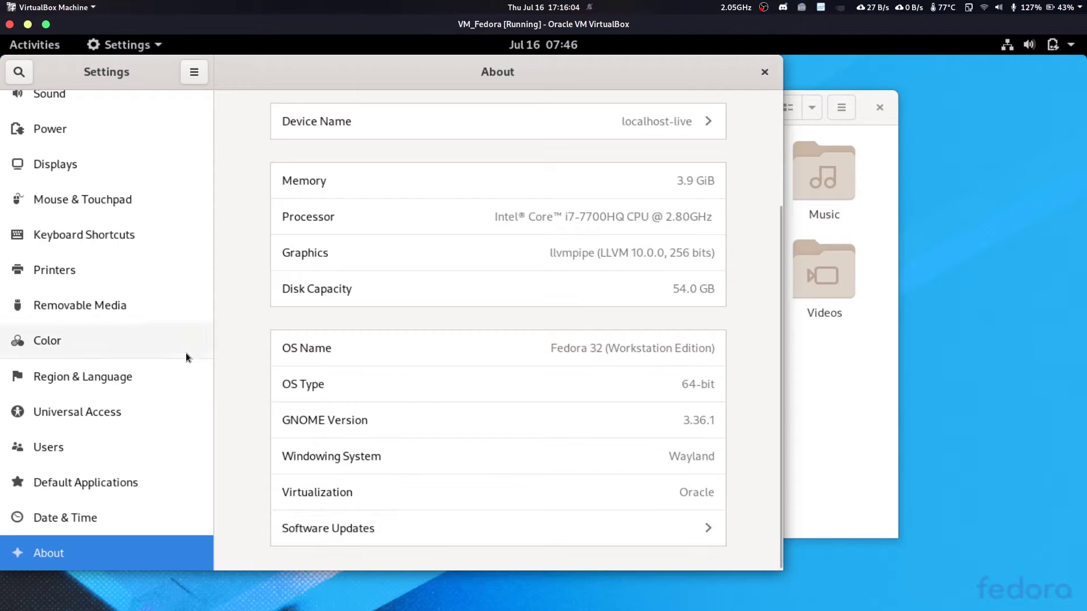
pyautogui.scroll(3, 144, 280)
pyautogui.scroll(3, 144, 281)
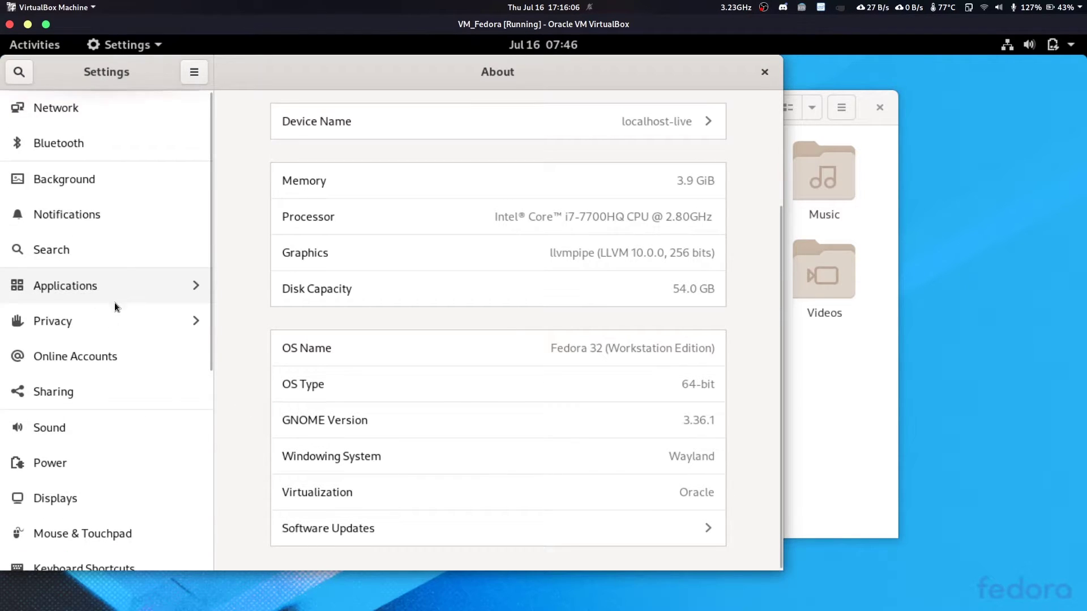
pyautogui.click(764, 72)
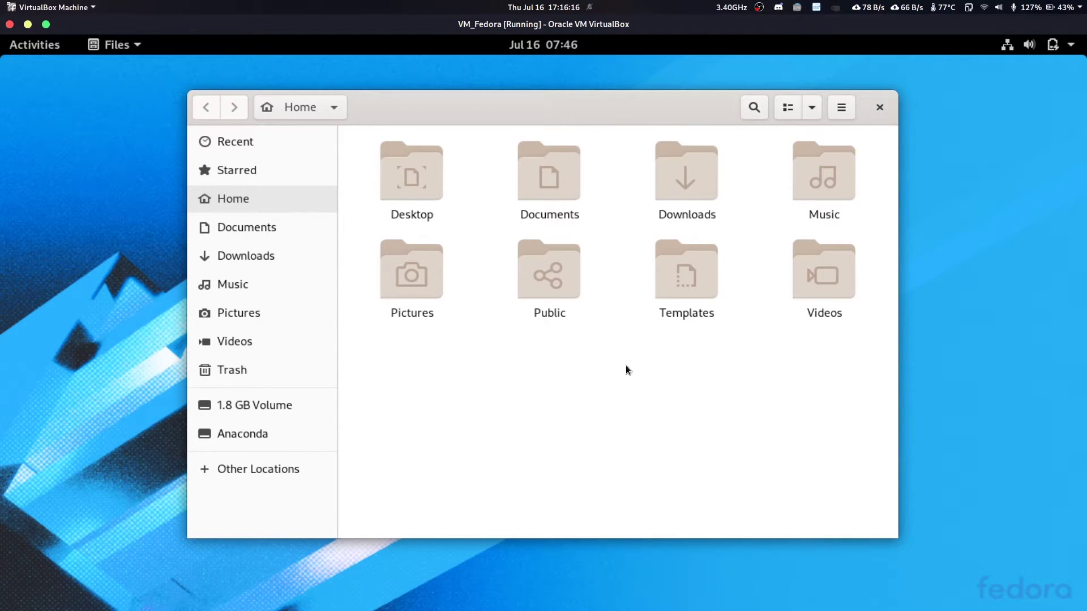
pyautogui.moveTo(612, 173); pyautogui.dragTo(623, 469)
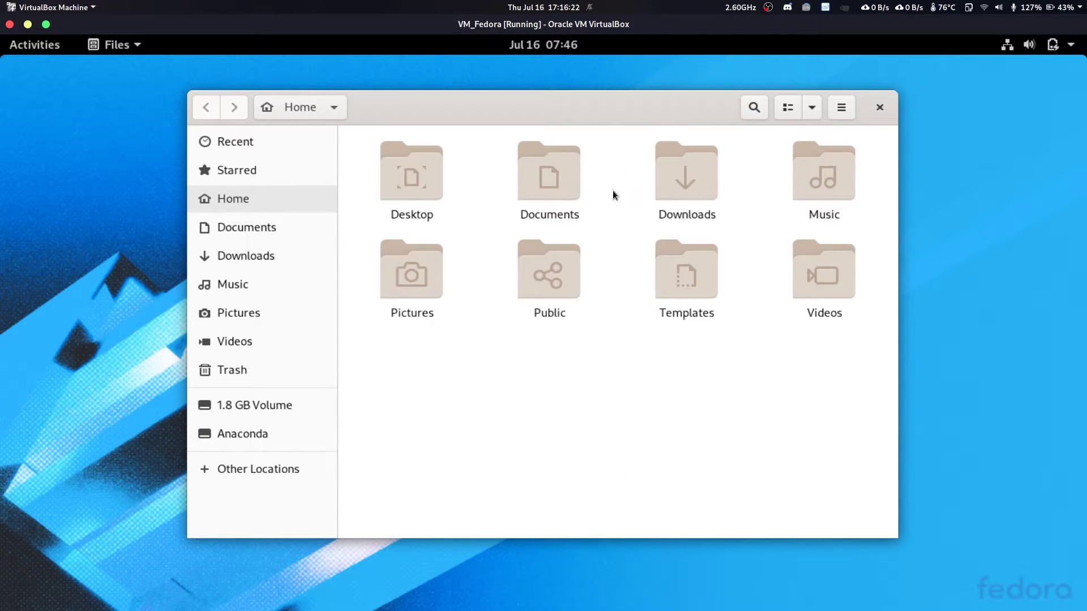
pyautogui.moveTo(613, 189); pyautogui.dragTo(409, 379)
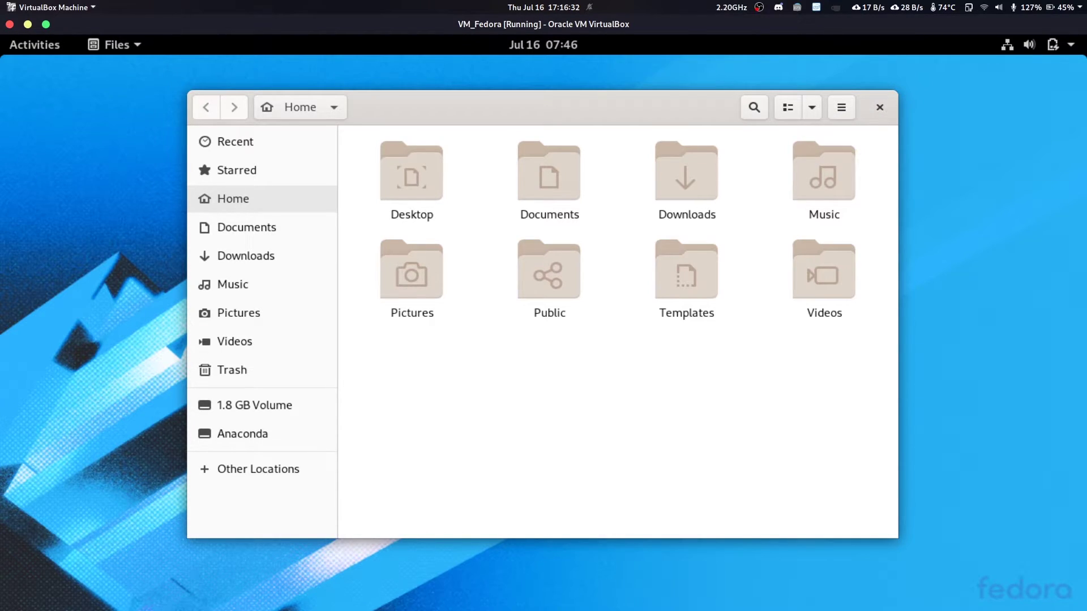
pyautogui.click(796, 349)
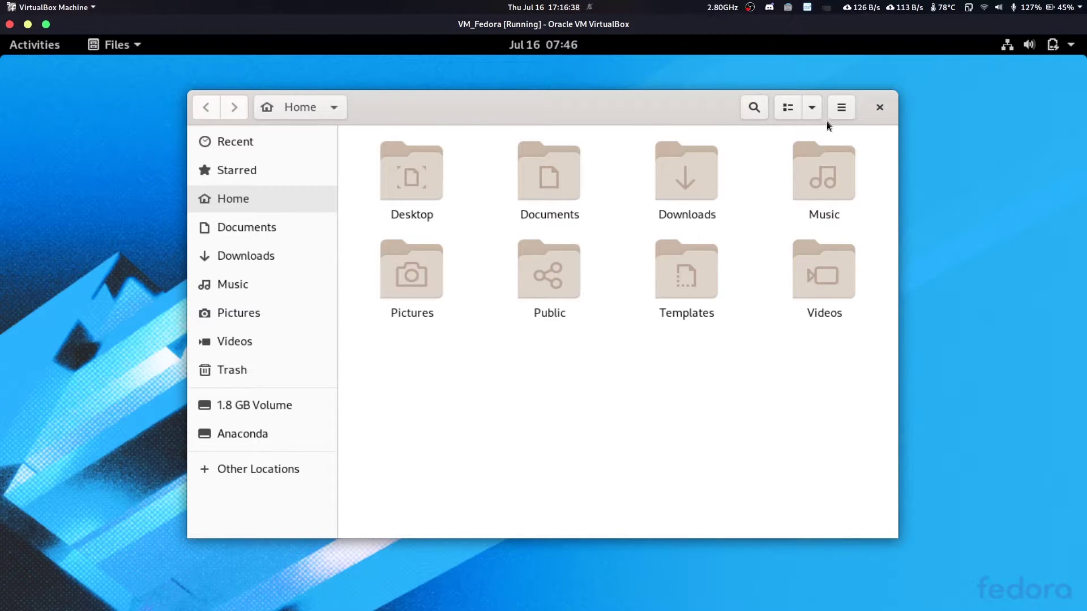
# - Close Files, launch Disks via an Activities search for 'disk', and inspect the 54 GB HARDDISK
pyautogui.click(879, 108)
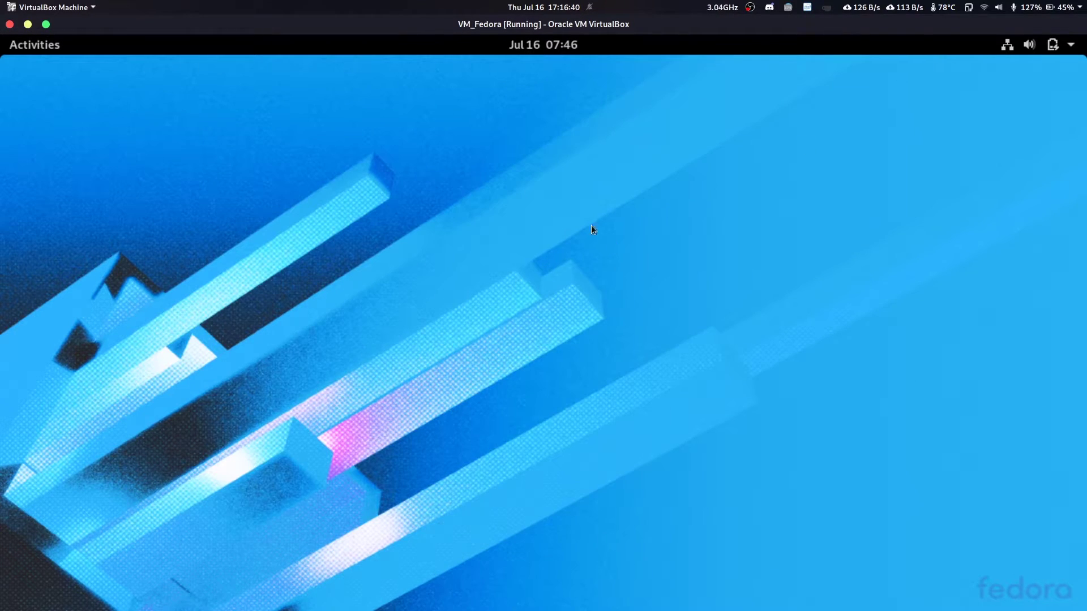
pyautogui.click(12, 49)
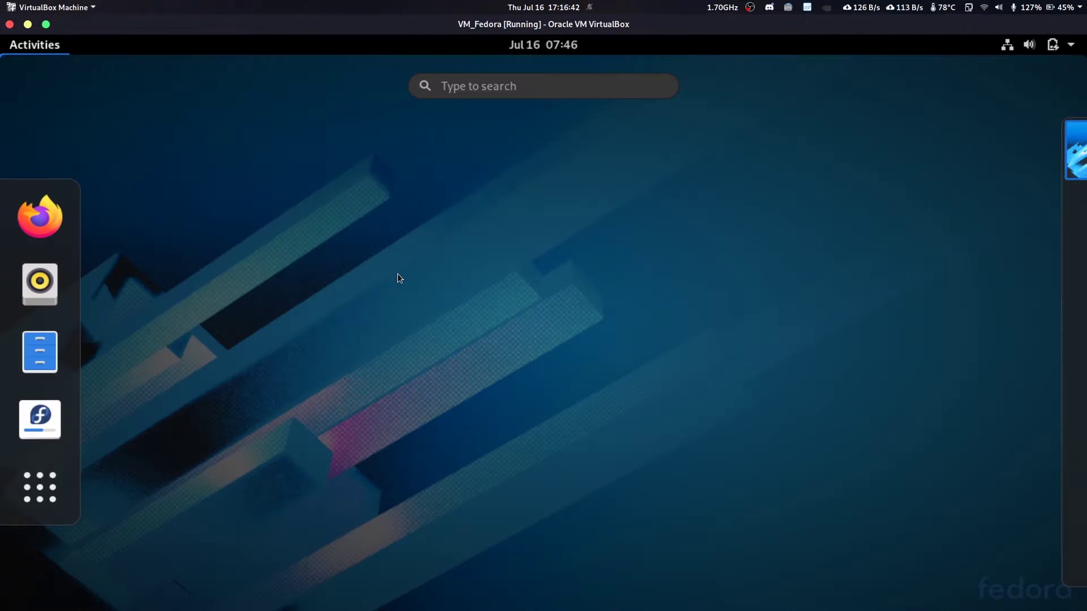
pyautogui.write('d')
pyautogui.press('BackSpace')
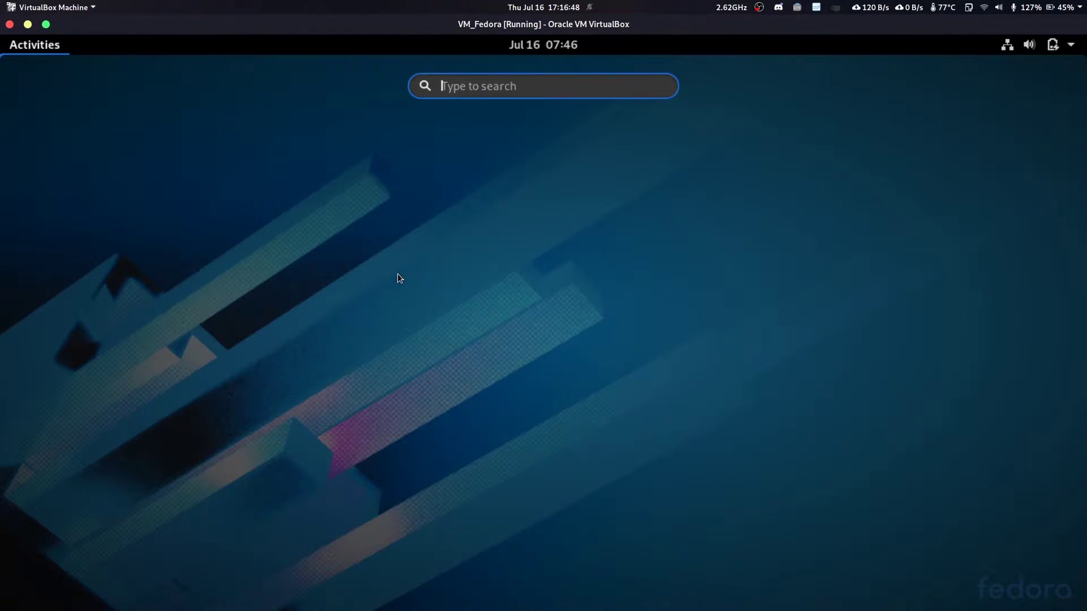
pyautogui.write('disk')
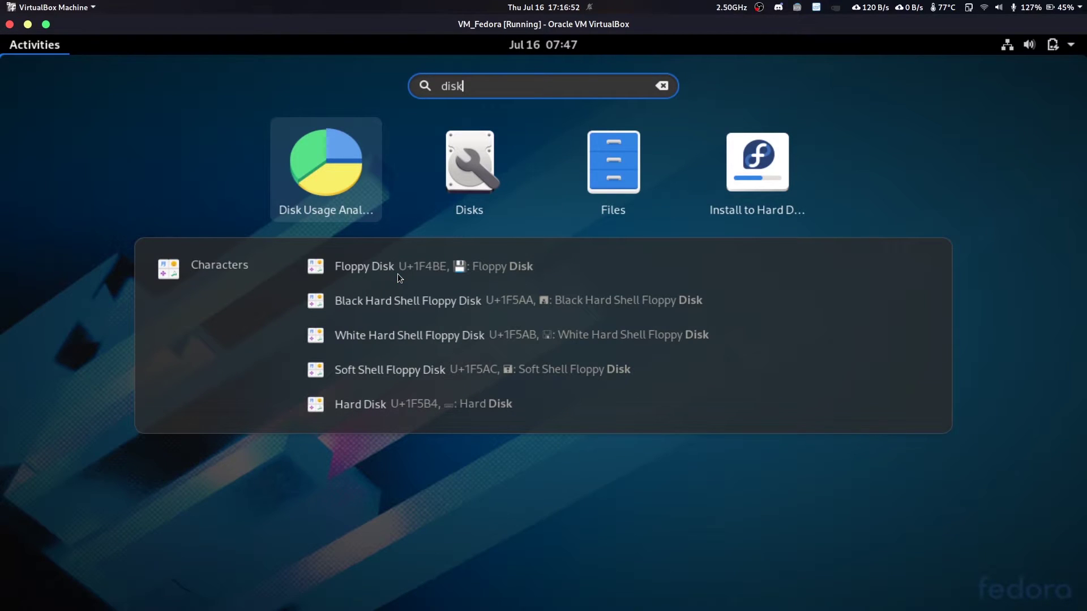
pyautogui.click(449, 208)
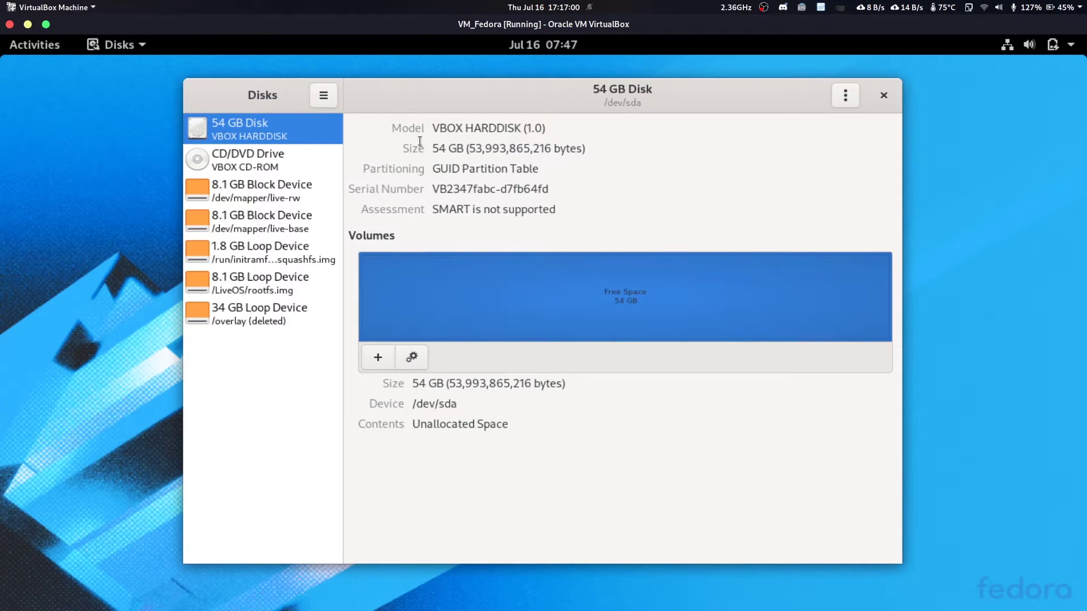
pyautogui.doubleClick(491, 127)
pyautogui.click(525, 128)
# - Close Disks and launch the Install to Hard Drive installer from Activities
pyautogui.click(879, 97)
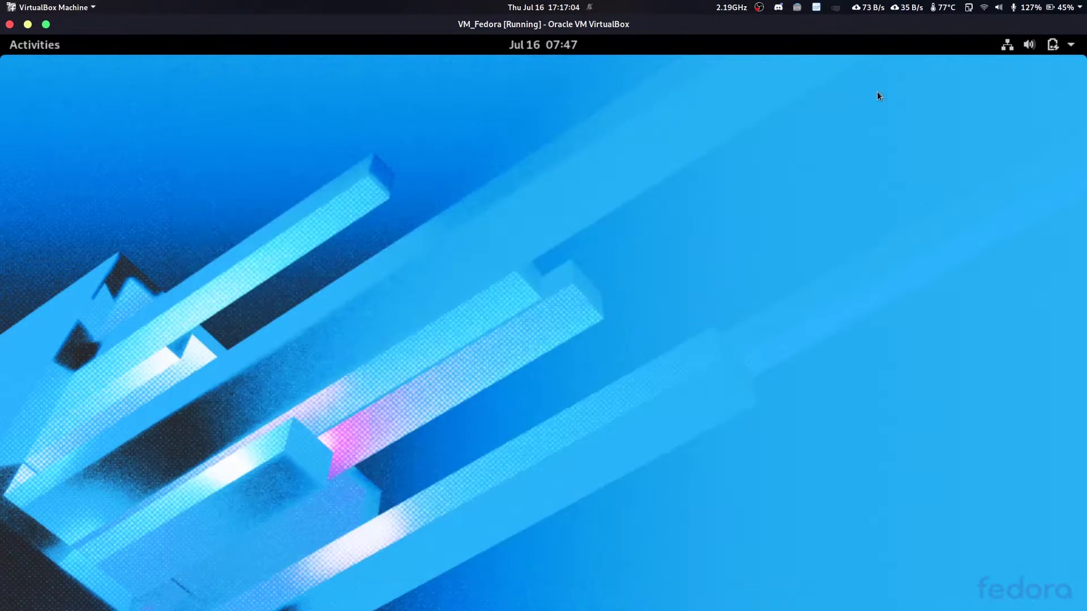
pyautogui.click(17, 47)
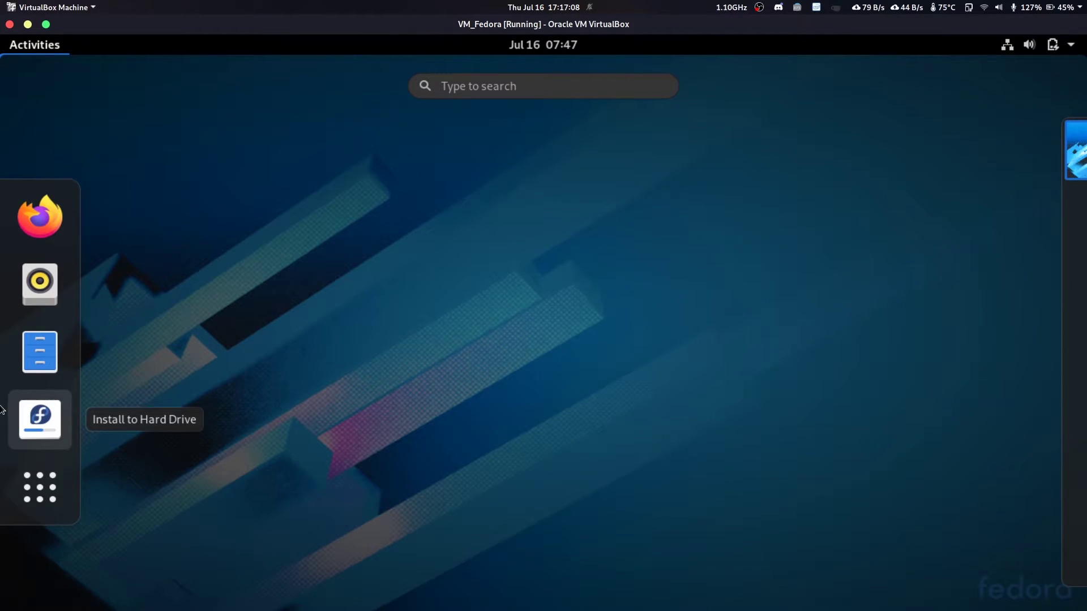
pyautogui.click(54, 434)
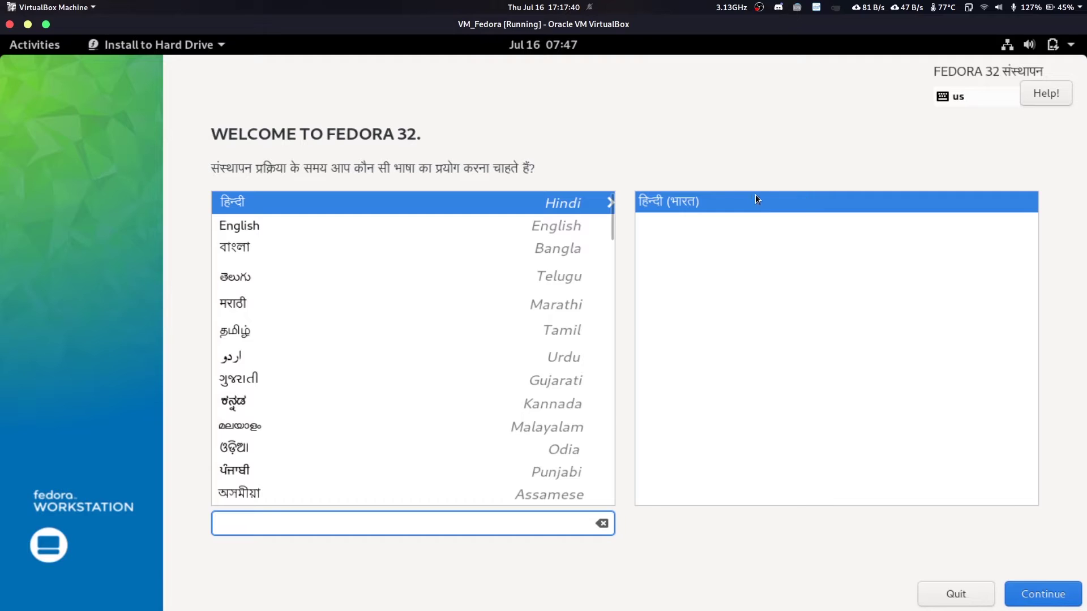
# - Choose English as the installer language with the English (India) locale
pyautogui.click(277, 226)
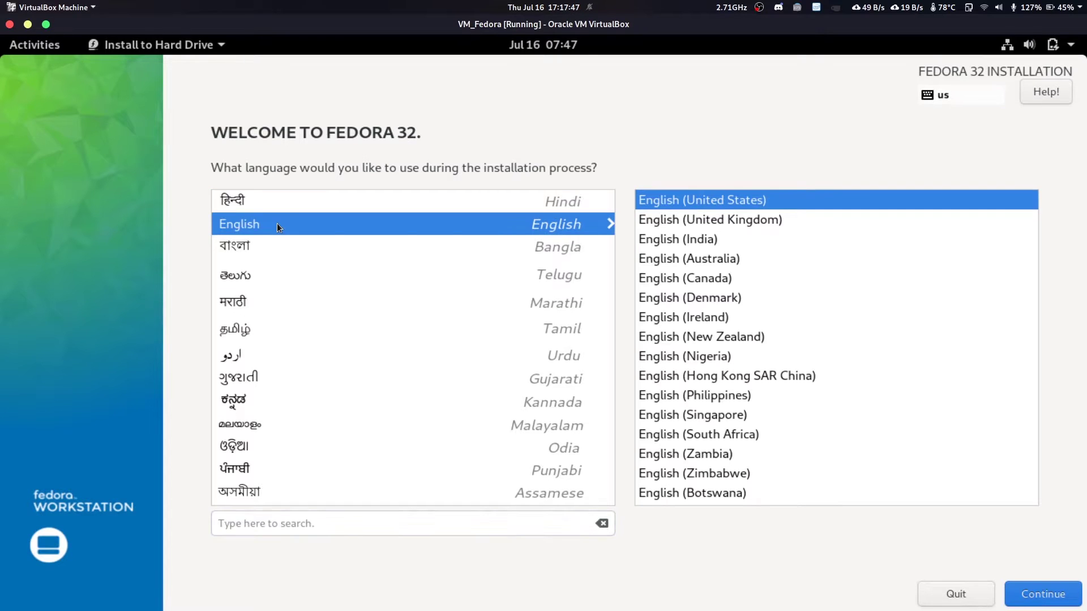
pyautogui.click(715, 239)
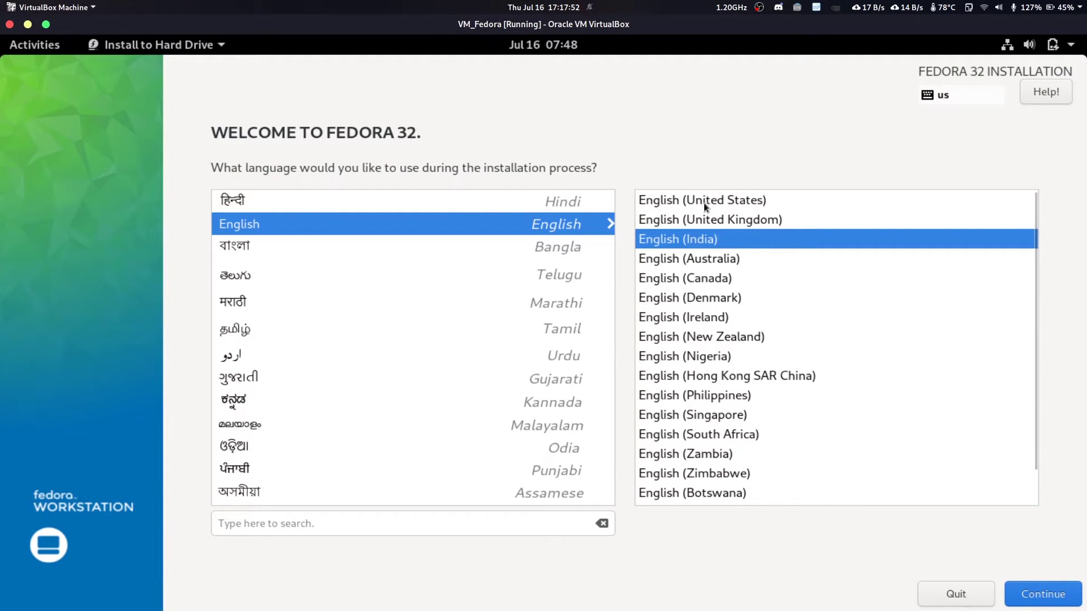
pyautogui.click(705, 201)
pyautogui.click(714, 236)
pyautogui.click(720, 196)
pyautogui.click(727, 239)
pyautogui.click(728, 205)
pyautogui.click(729, 240)
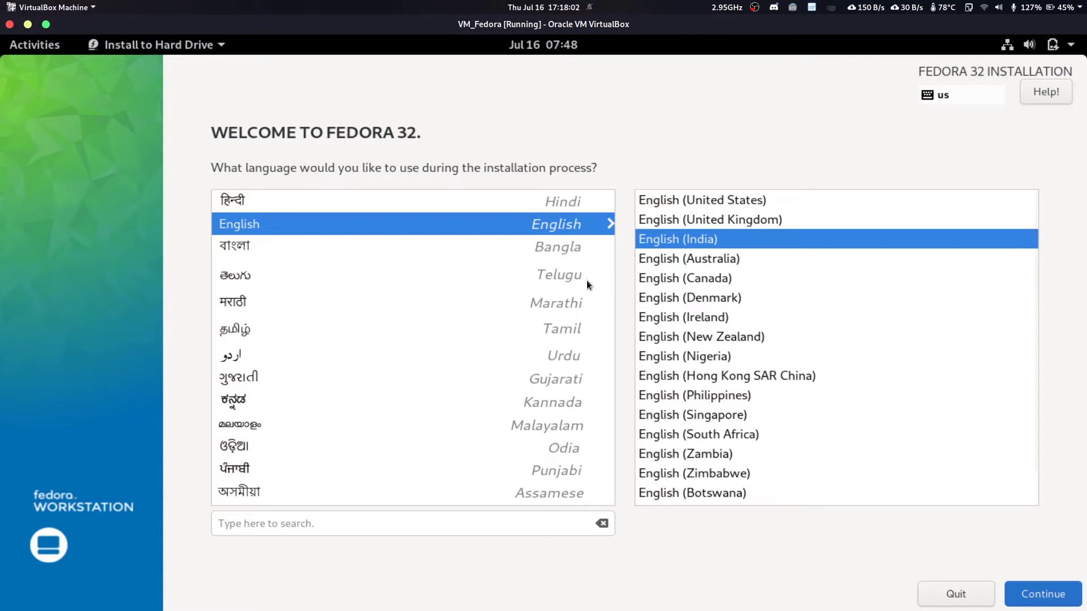
pyautogui.click(1043, 593)
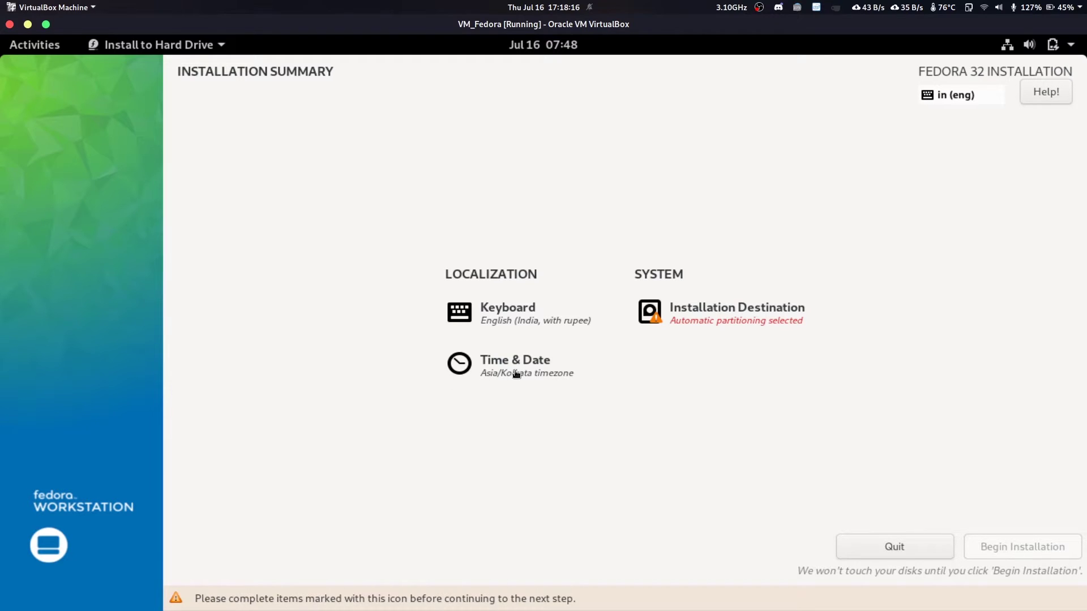
pyautogui.click(516, 373)
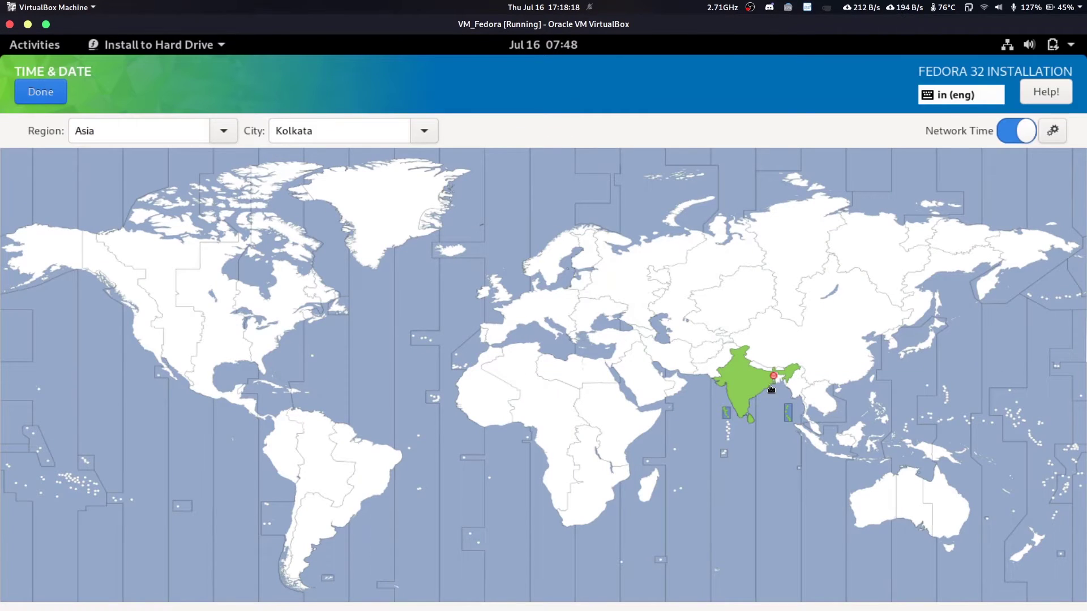
pyautogui.click(49, 96)
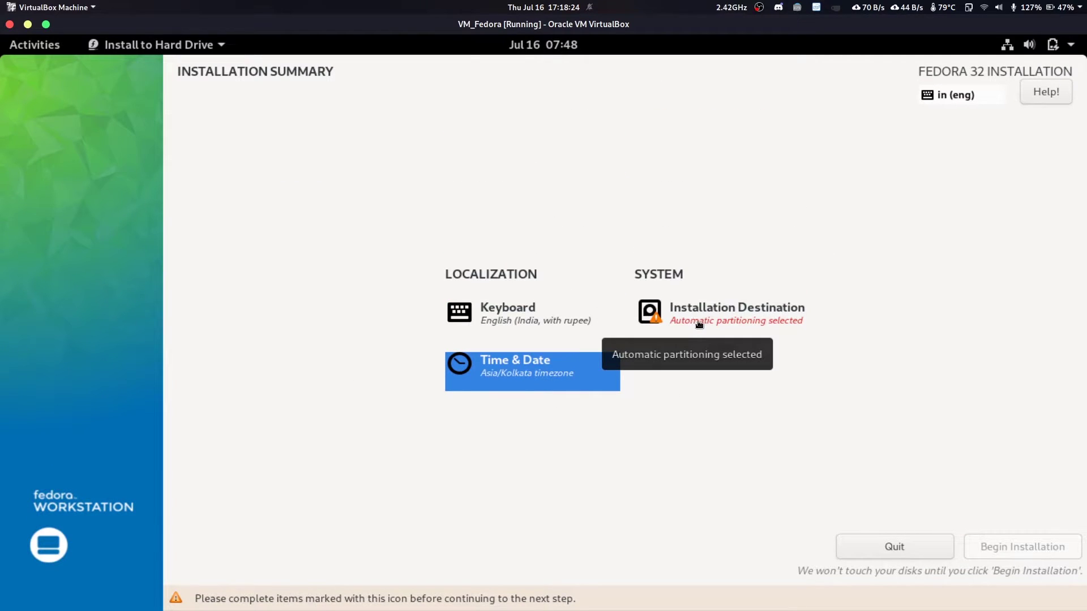
# - Target the VBOX disk with Automatic storage and 'make additional space available', then confirm
pyautogui.click(700, 323)
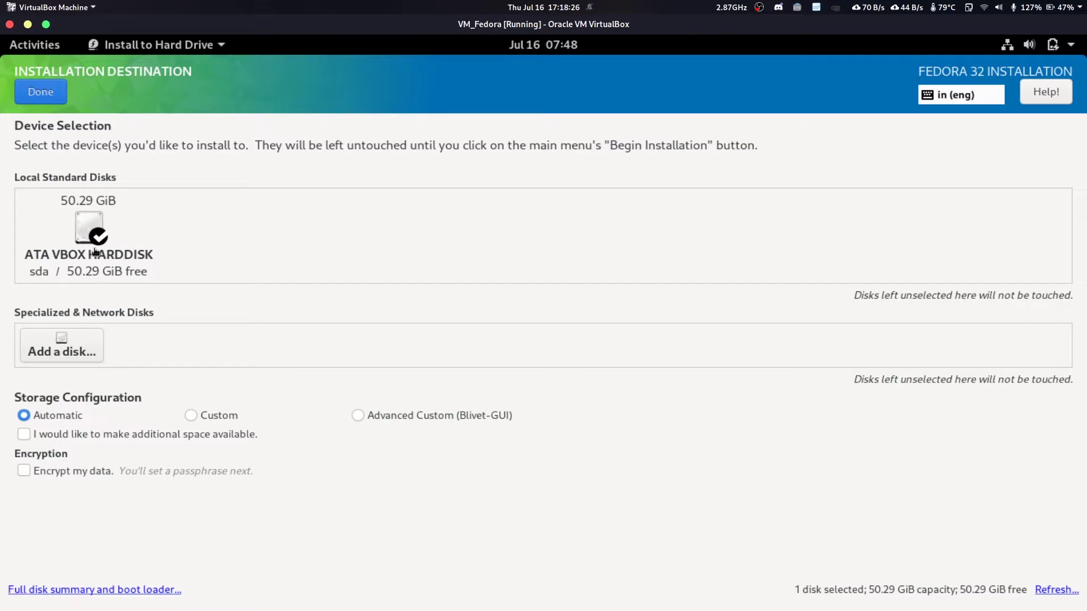
pyautogui.click(94, 240)
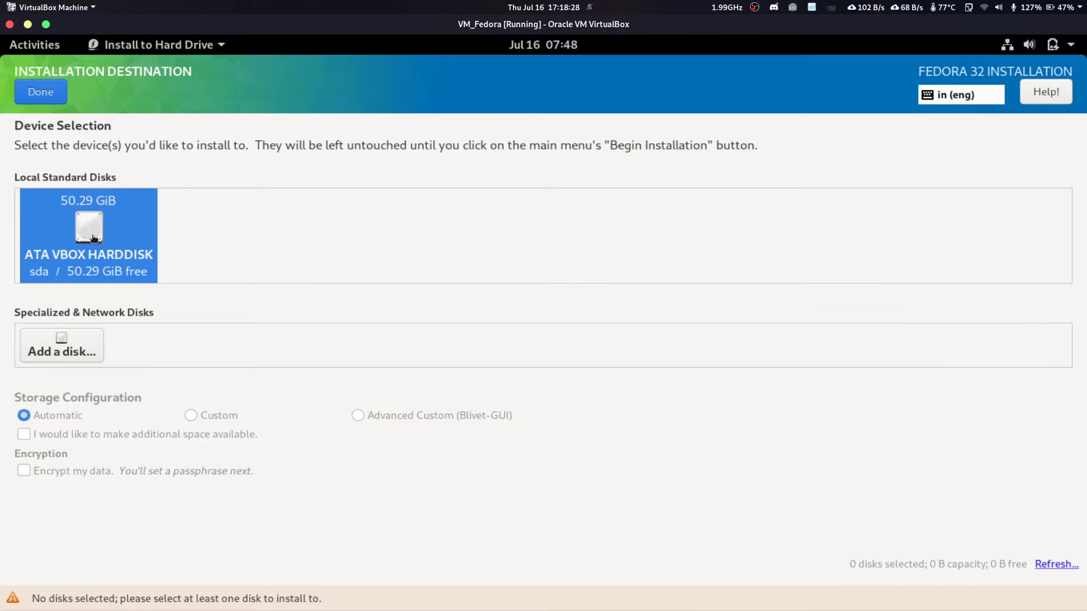
pyautogui.click(94, 239)
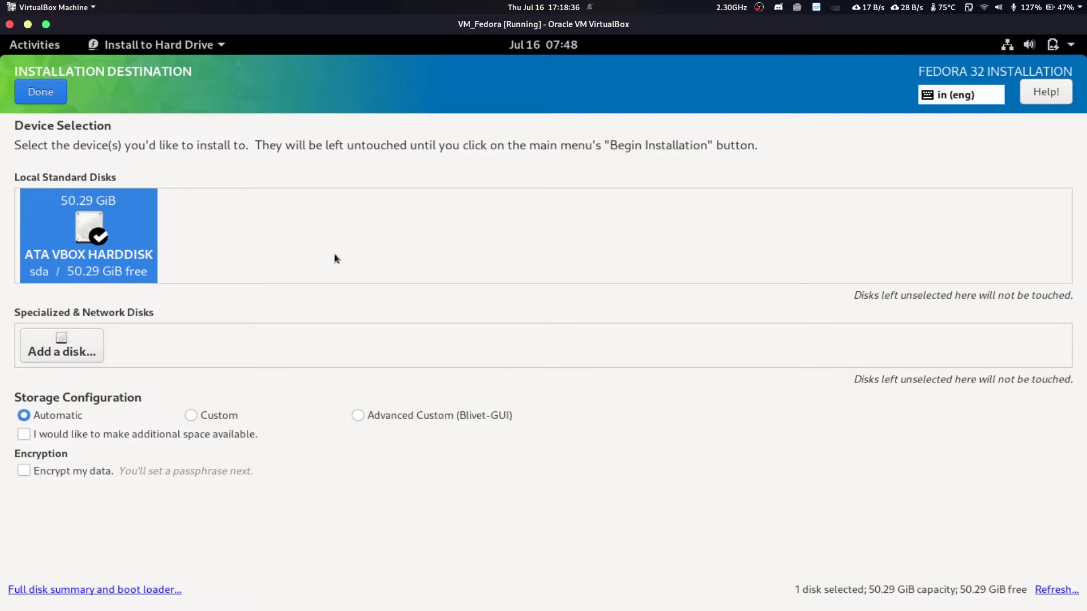
pyautogui.click(62, 414)
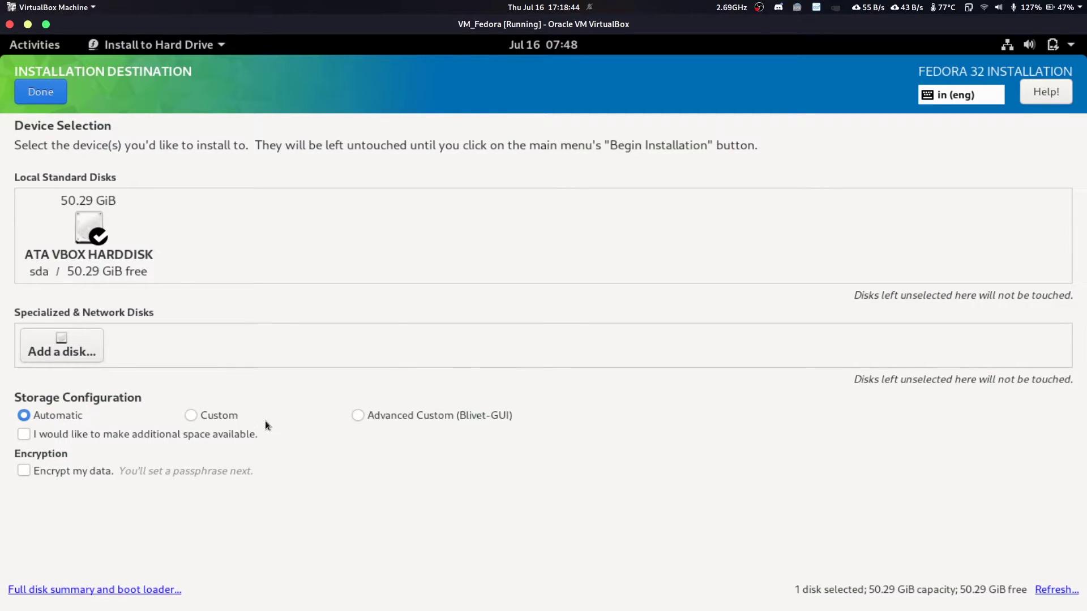
pyautogui.click(211, 413)
pyautogui.click(75, 417)
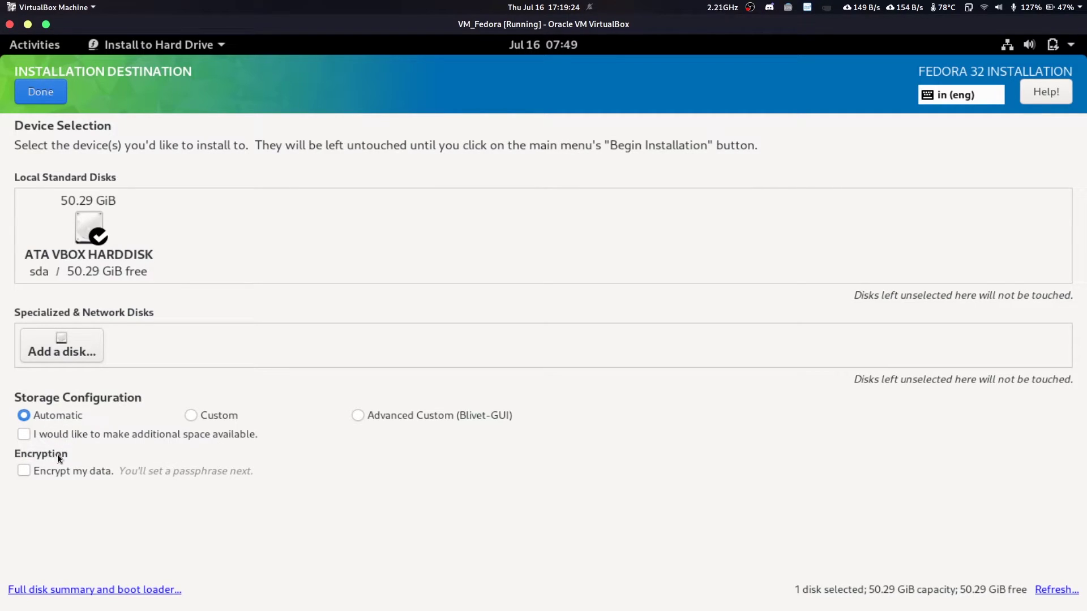
pyautogui.click(24, 434)
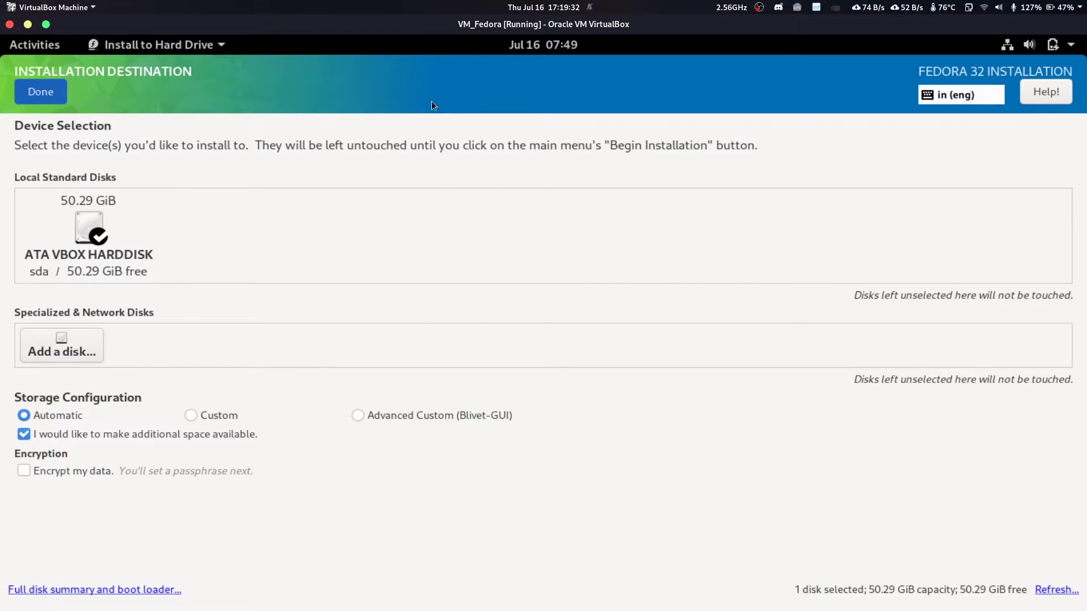
pyautogui.press('F12')
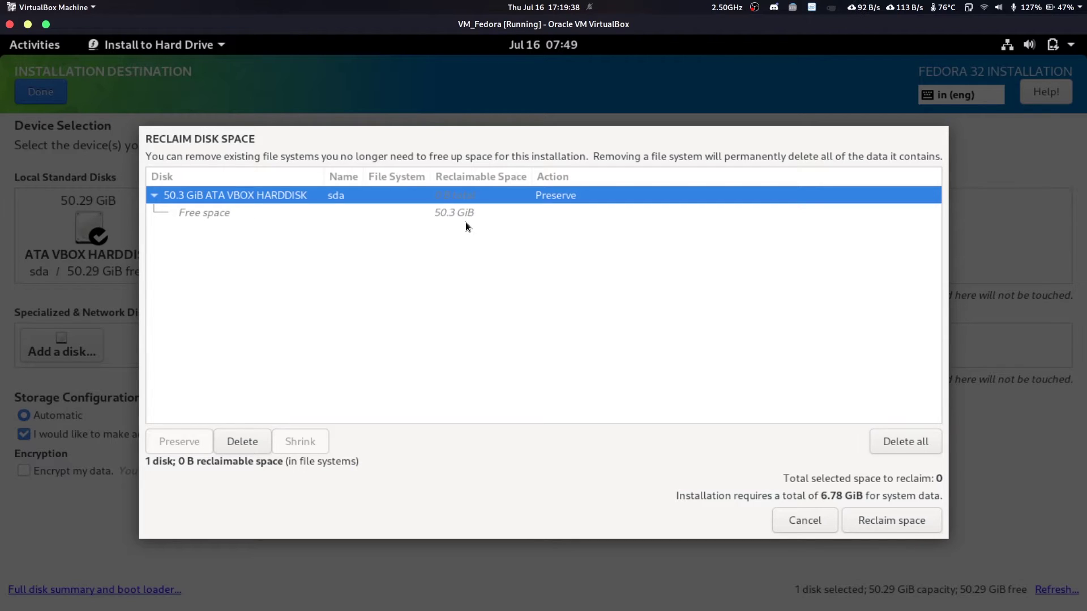
# - Select the disk's 50.3 GiB free space and choose Reclaim space
pyautogui.click(450, 212)
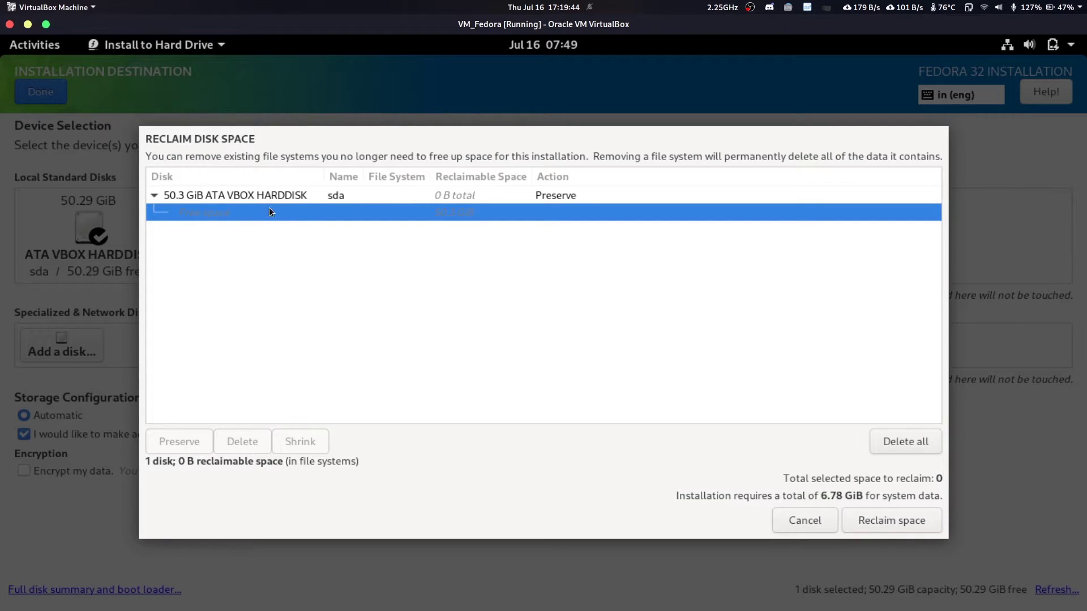
pyautogui.click(878, 522)
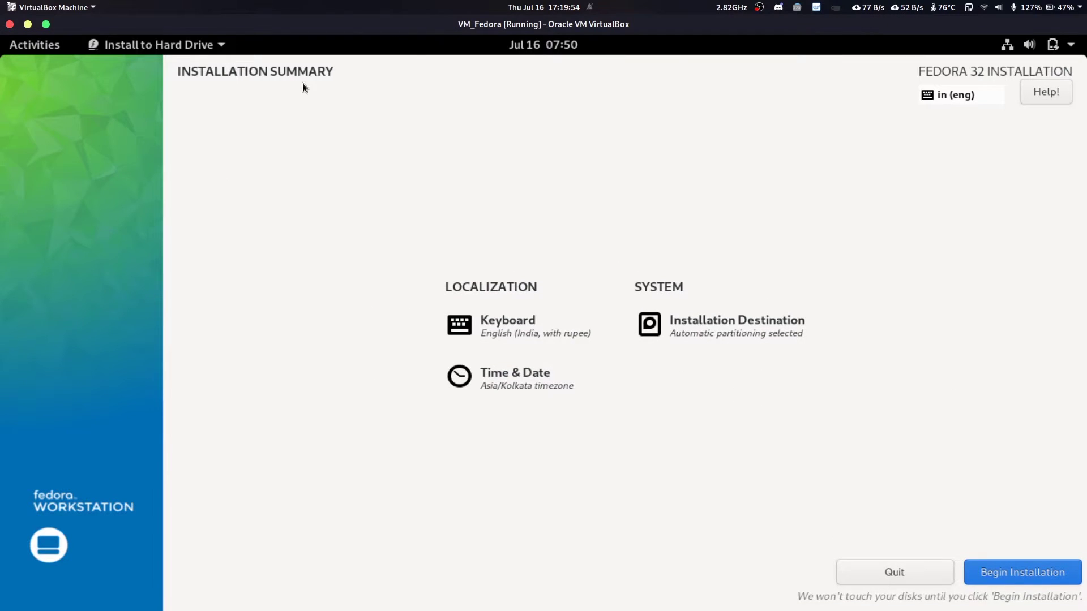
# - Begin installing Fedora 32 onto the disk, then launch the host's System Monitor via 'sys'
pyautogui.click(1008, 569)
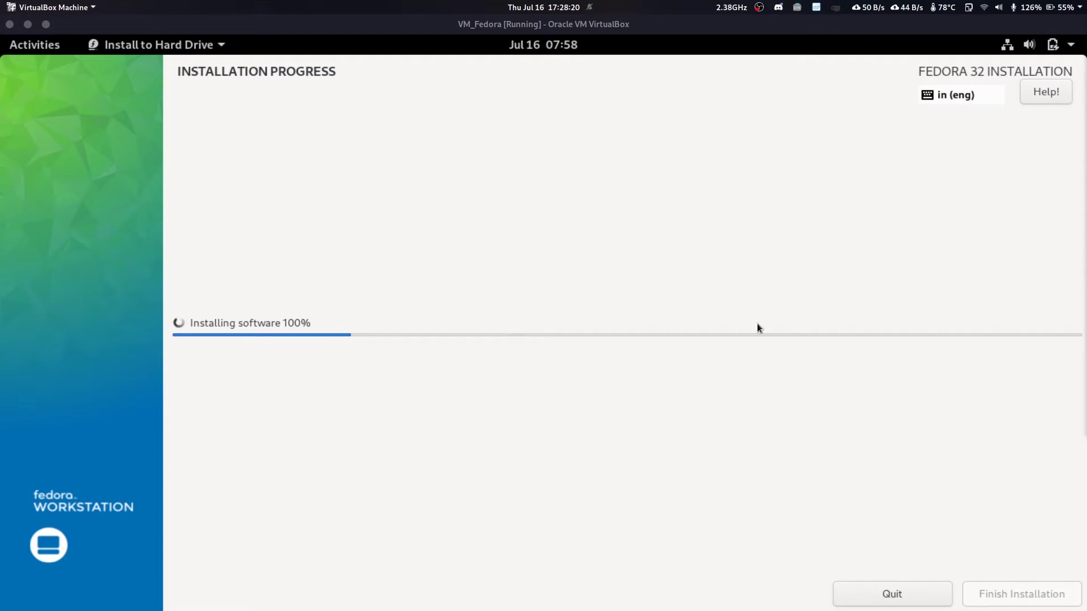
pyautogui.press('super')
pyautogui.write('sys')
pyautogui.press('Return')
# - Refocus the virtual machine during installation, then view the host's Vitals sensor readings
pyautogui.click(694, 216)
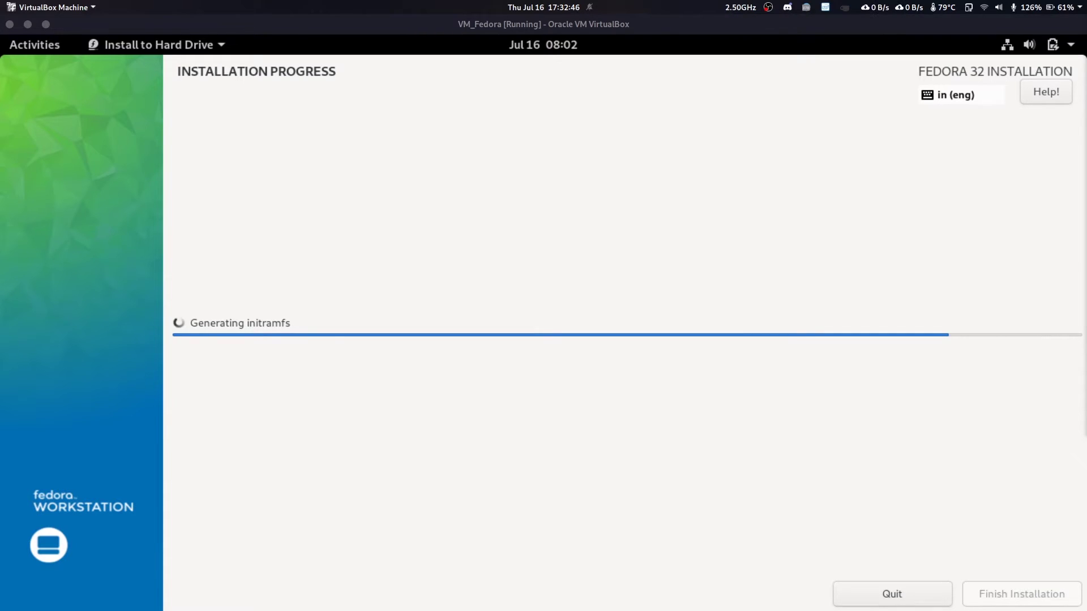
pyautogui.click(898, 4)
# - Close the host's Vitals sensor readings menu after the installation completes
pyautogui.click(899, 4)
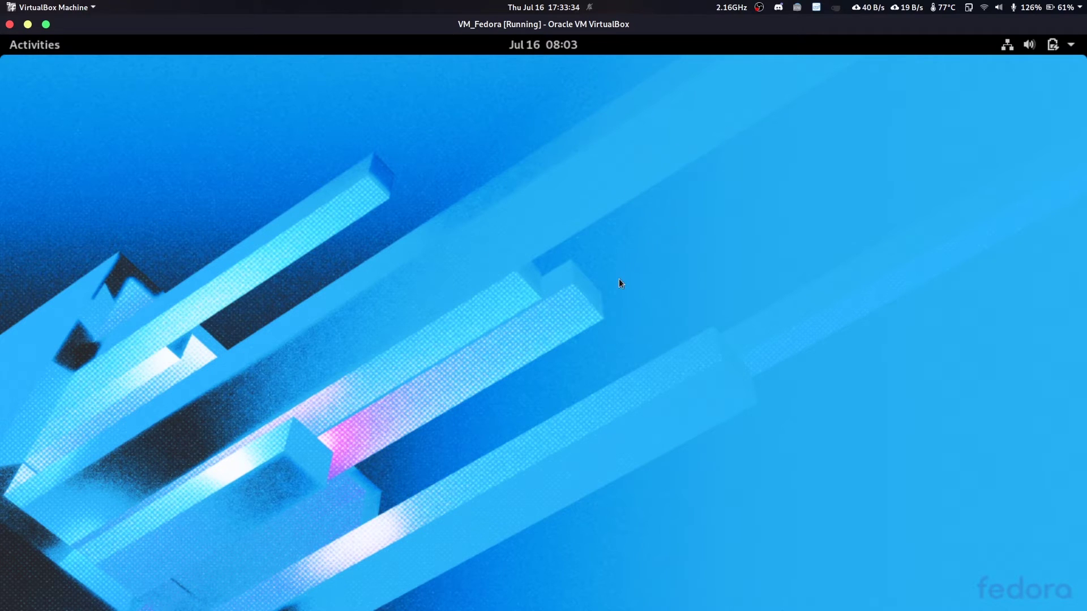
# - Search the Activities overview for 'disk' and launch the Disks utility
pyautogui.click(25, 46)
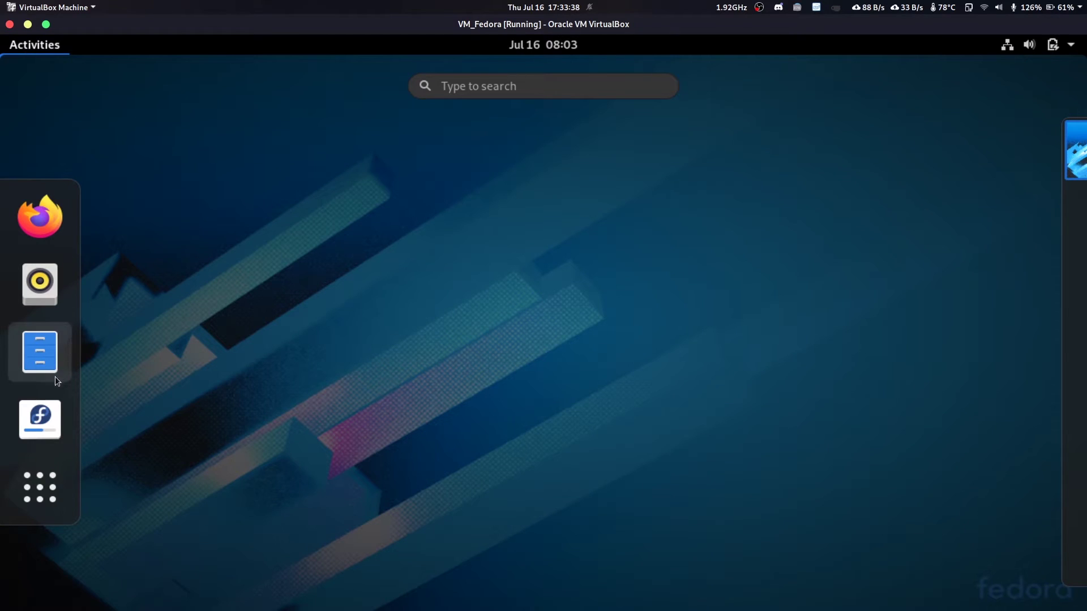
pyautogui.click(211, 247)
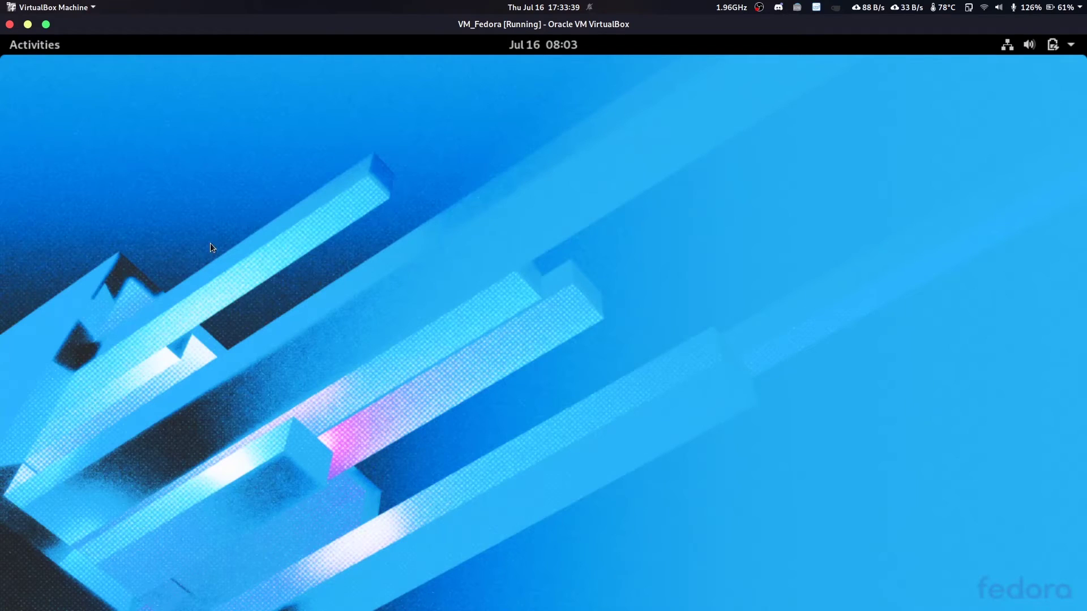
pyautogui.click(35, 50)
pyautogui.write('d')
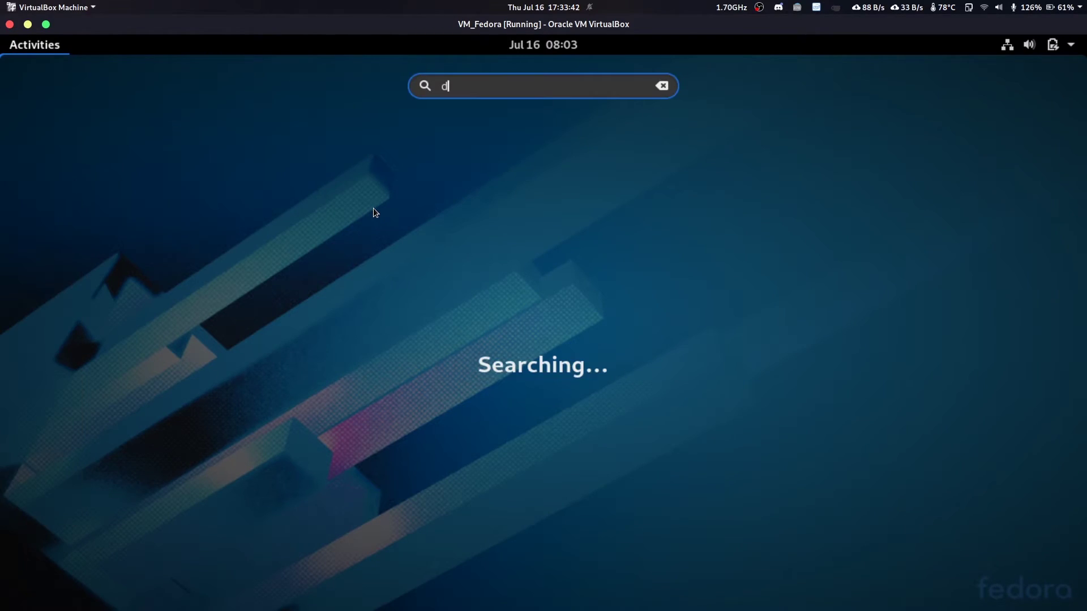
pyautogui.write('i')
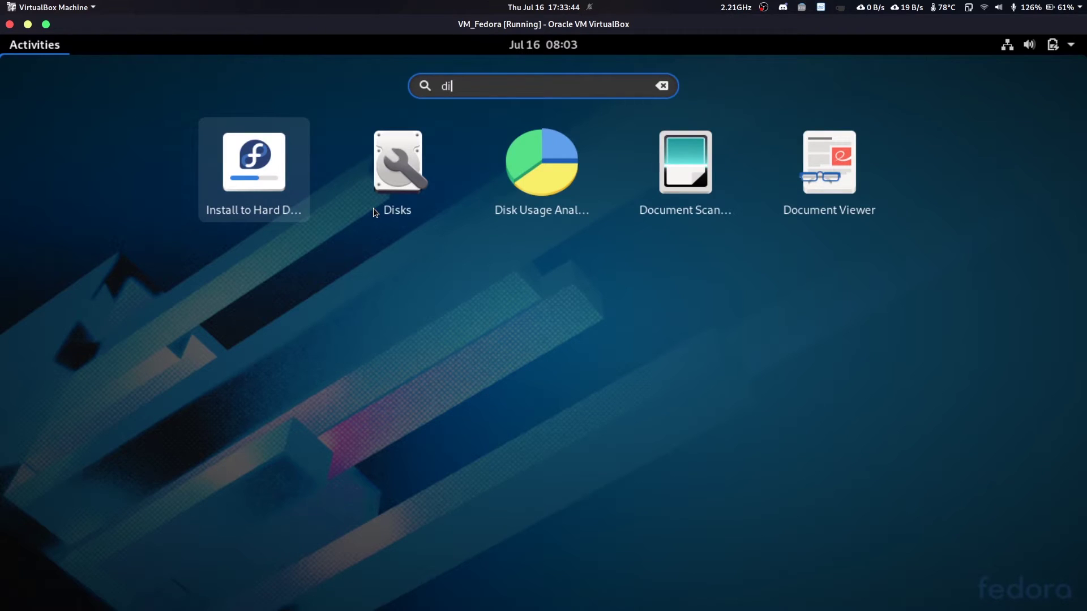
pyautogui.write('sk')
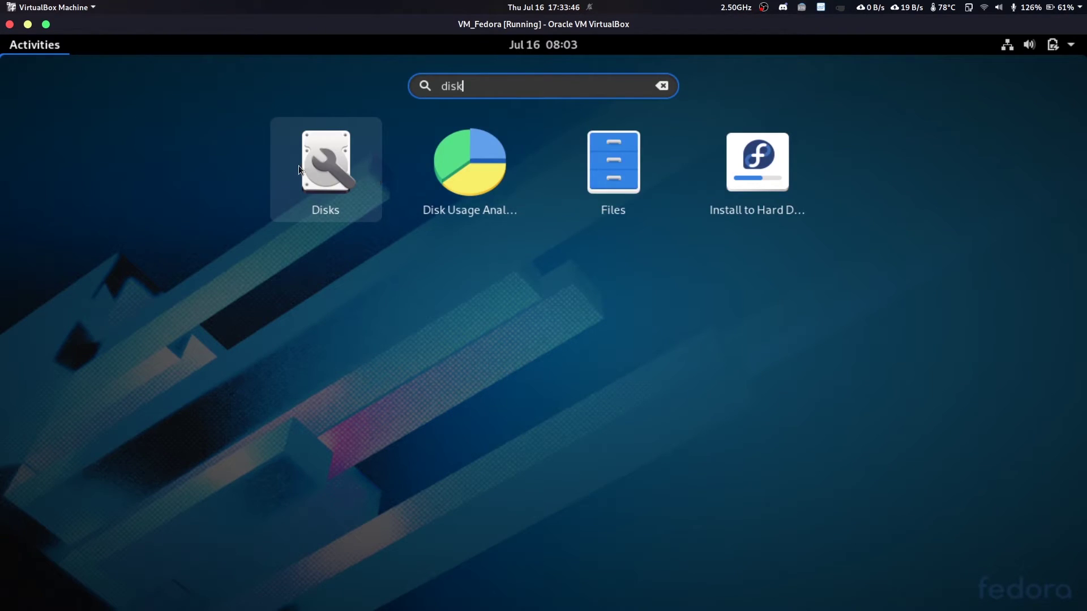
pyautogui.click(298, 165)
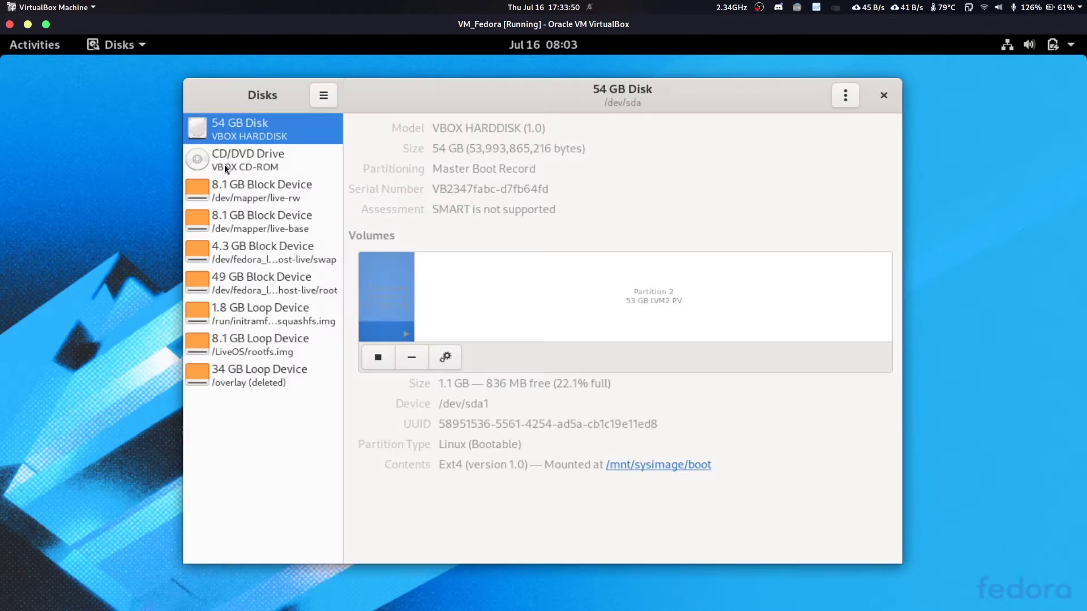
# - Inspect the 1.1 GB boot partition, its Master Boot Record partitioning, and the LVM2 Partition 2
pyautogui.click(567, 300)
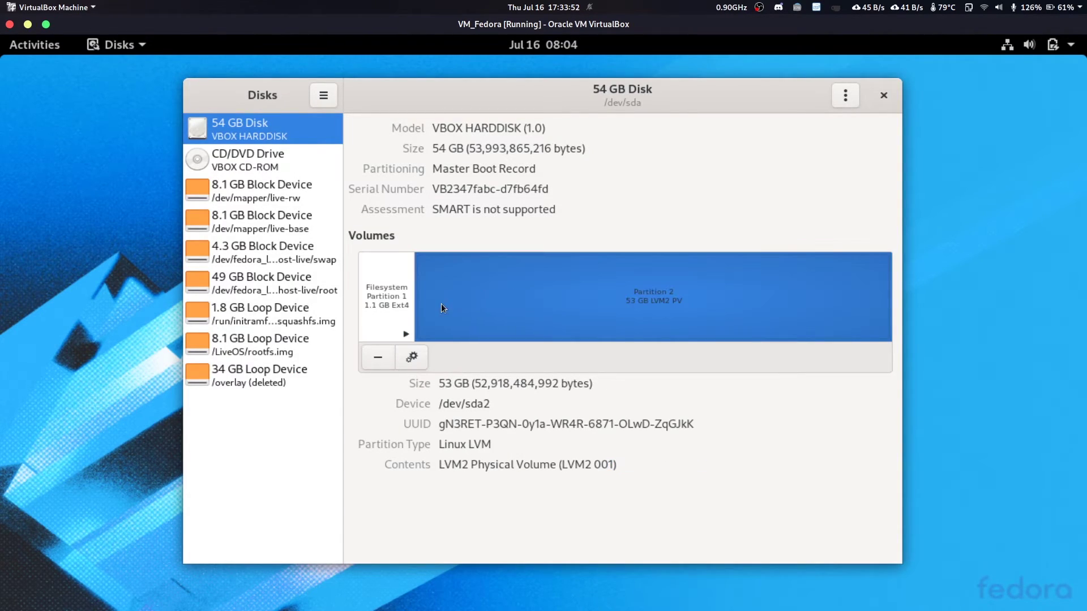
pyautogui.click(389, 303)
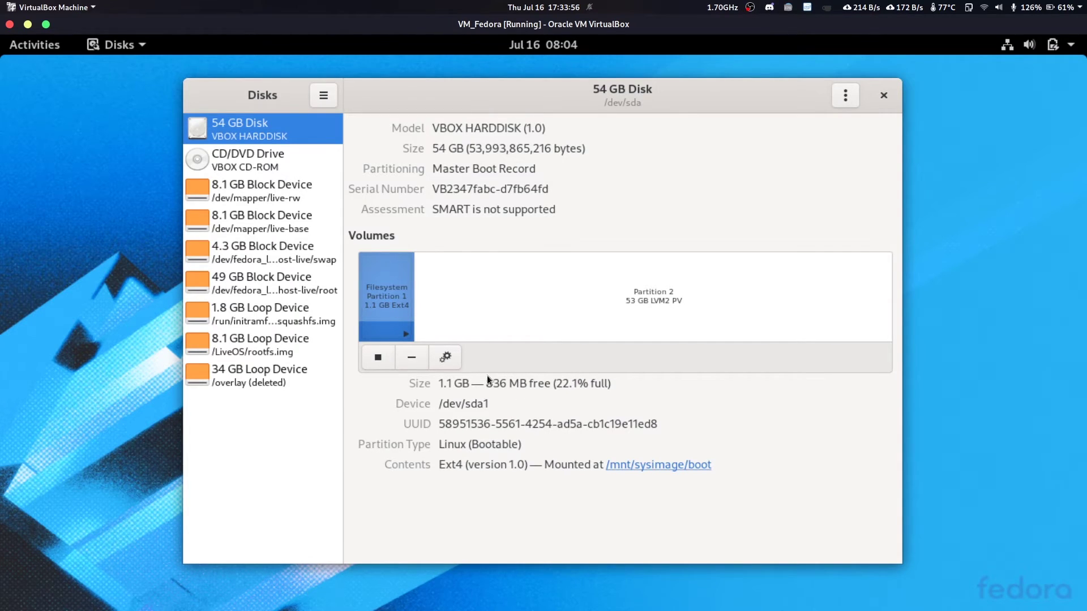
pyautogui.moveTo(493, 383)
pyautogui.mouseDown()
pyautogui.moveTo(547, 382)
pyautogui.moveTo(507, 383)
pyautogui.mouseUp()
pyautogui.click(507, 383)
pyautogui.click(462, 383)
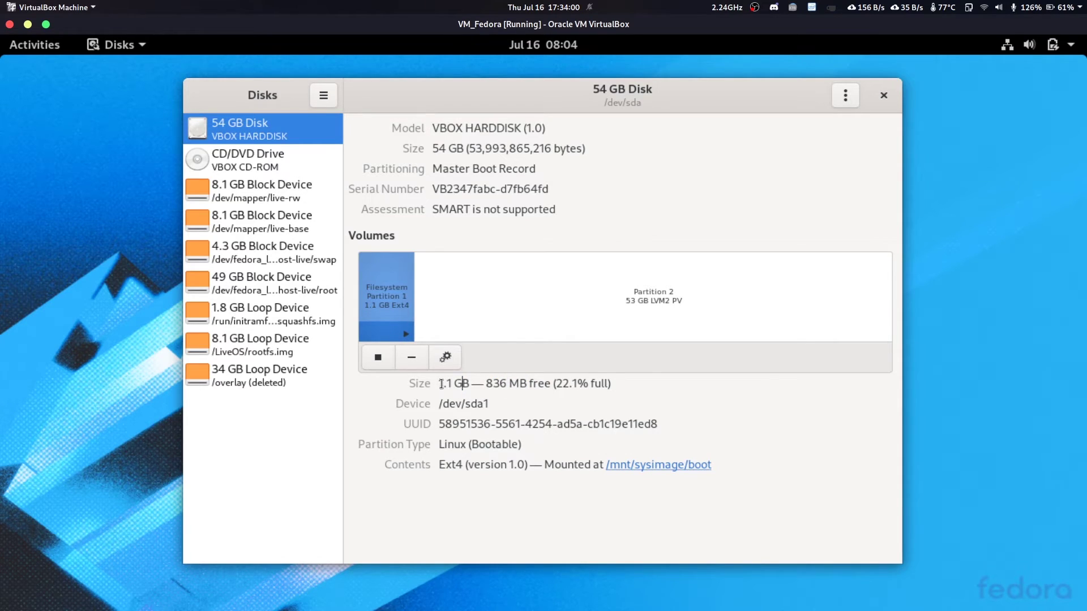
pyautogui.click(453, 384)
pyautogui.moveTo(442, 168); pyautogui.dragTo(536, 170)
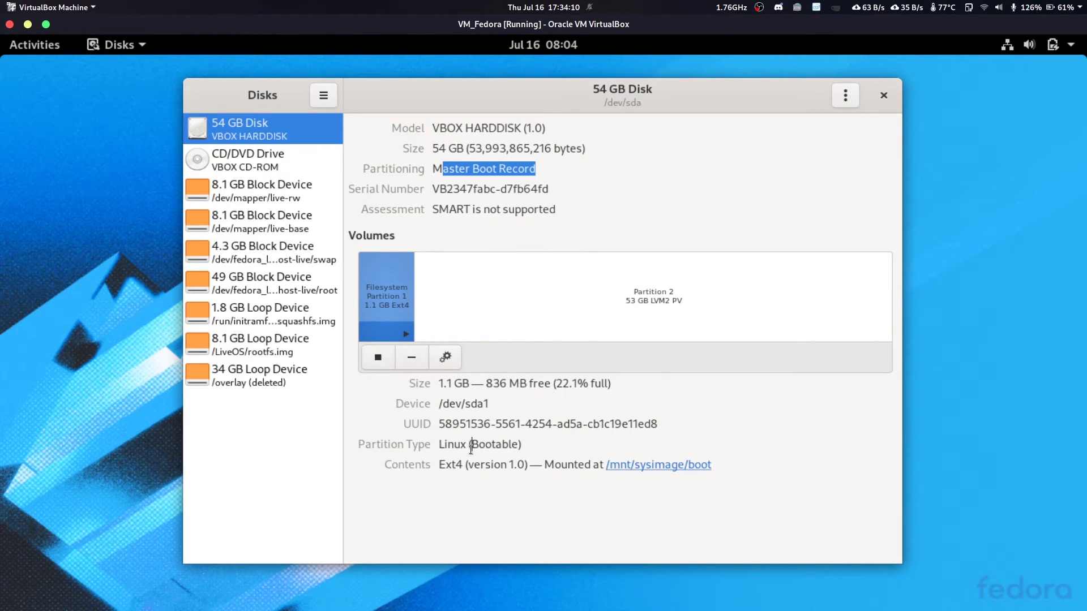
pyautogui.click(516, 444)
pyautogui.click(547, 305)
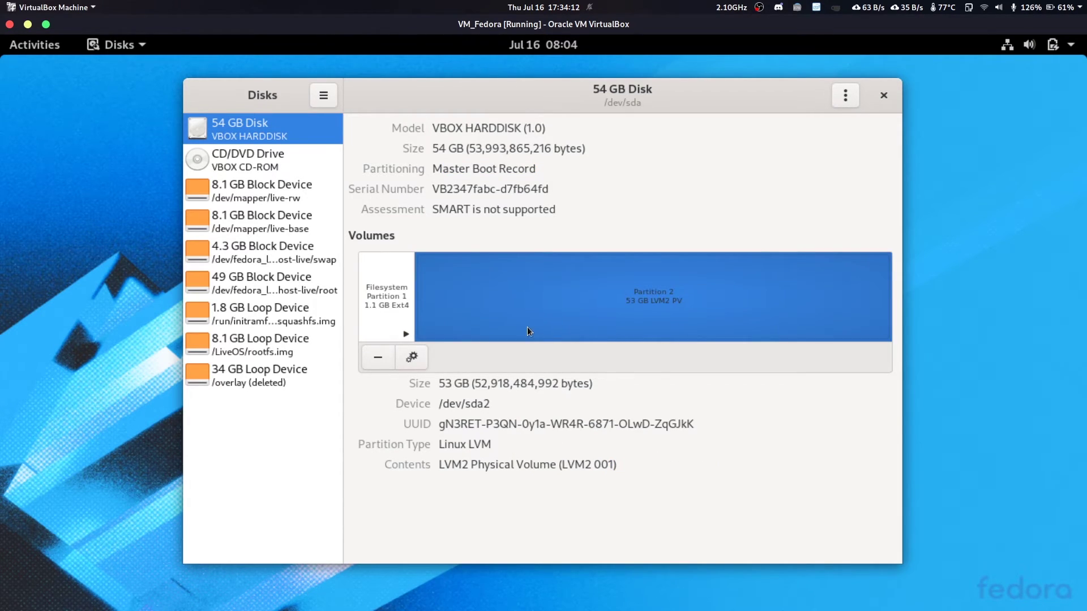
pyautogui.doubleClick(462, 465)
pyautogui.click(502, 465)
pyautogui.click(557, 464)
# - Browse the loop, root, swap and live devices, revisit the 53 GB LVM partition, then close Disks
pyautogui.click(266, 378)
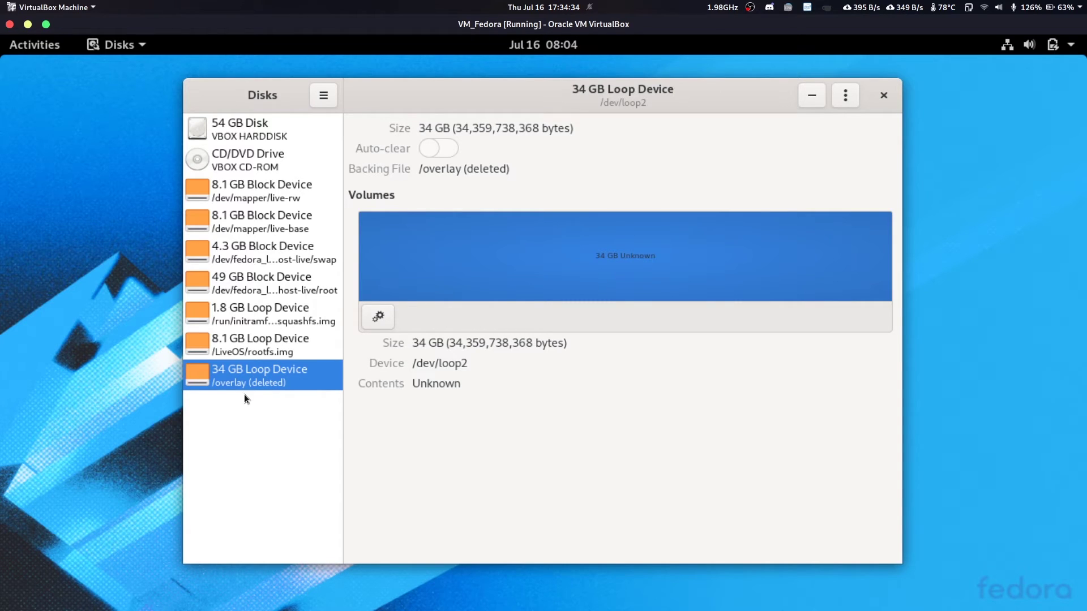
pyautogui.click(236, 346)
pyautogui.click(262, 311)
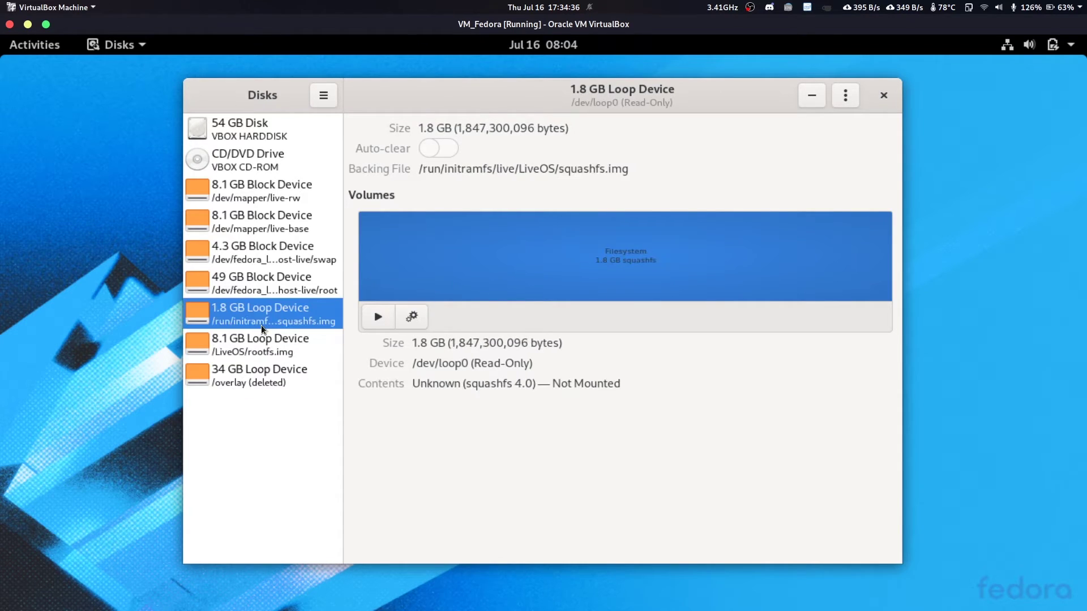
pyautogui.click(261, 280)
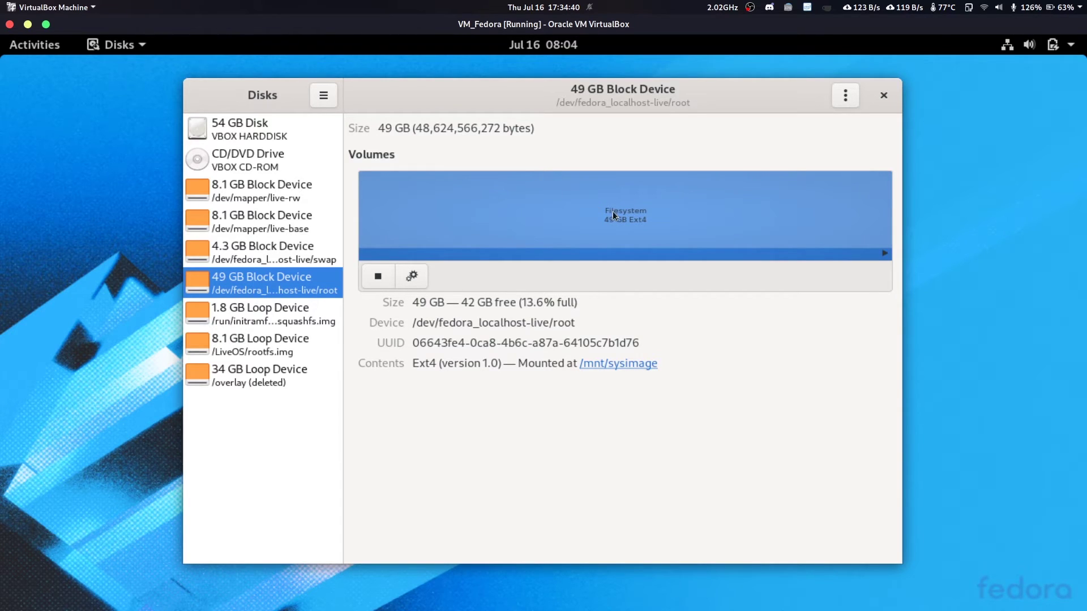
pyautogui.moveTo(574, 324); pyautogui.dragTo(452, 323)
pyautogui.click(452, 324)
pyautogui.click(262, 253)
pyautogui.click(266, 222)
pyautogui.click(263, 199)
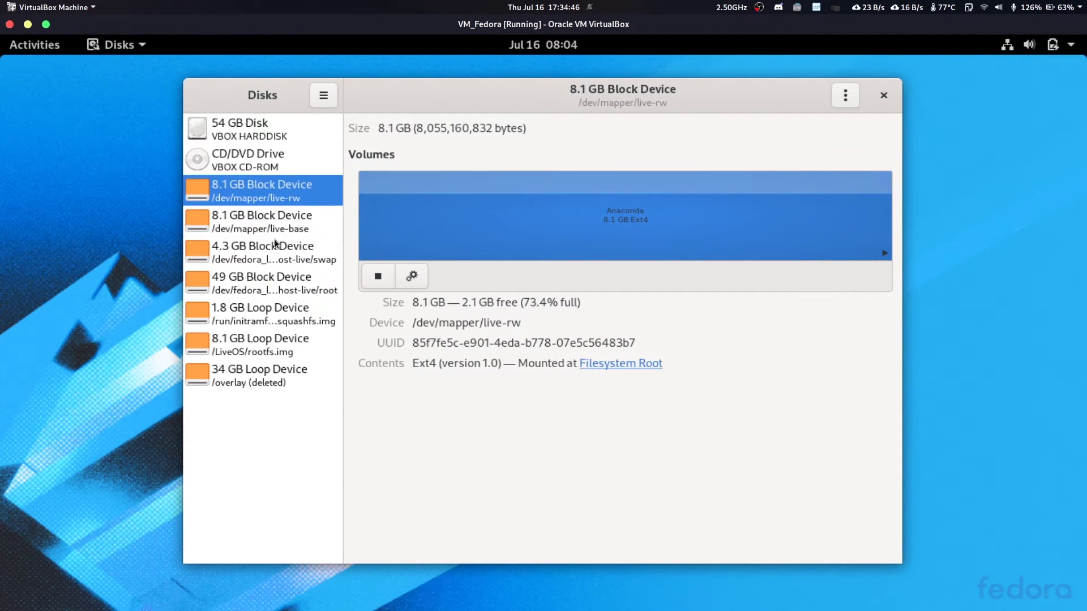
pyautogui.click(273, 126)
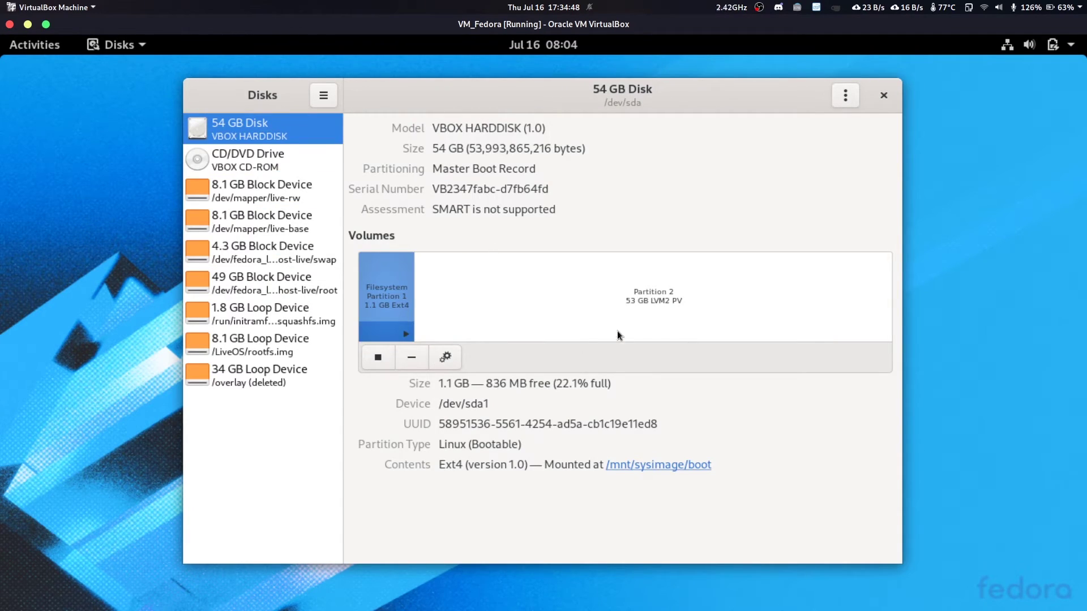
pyautogui.click(594, 300)
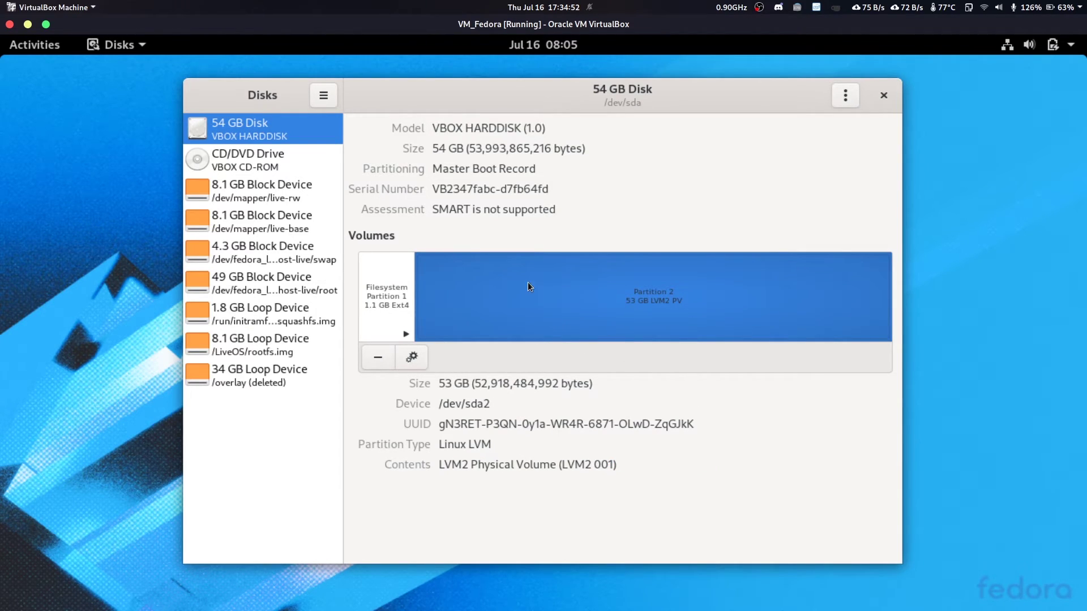
pyautogui.click(883, 95)
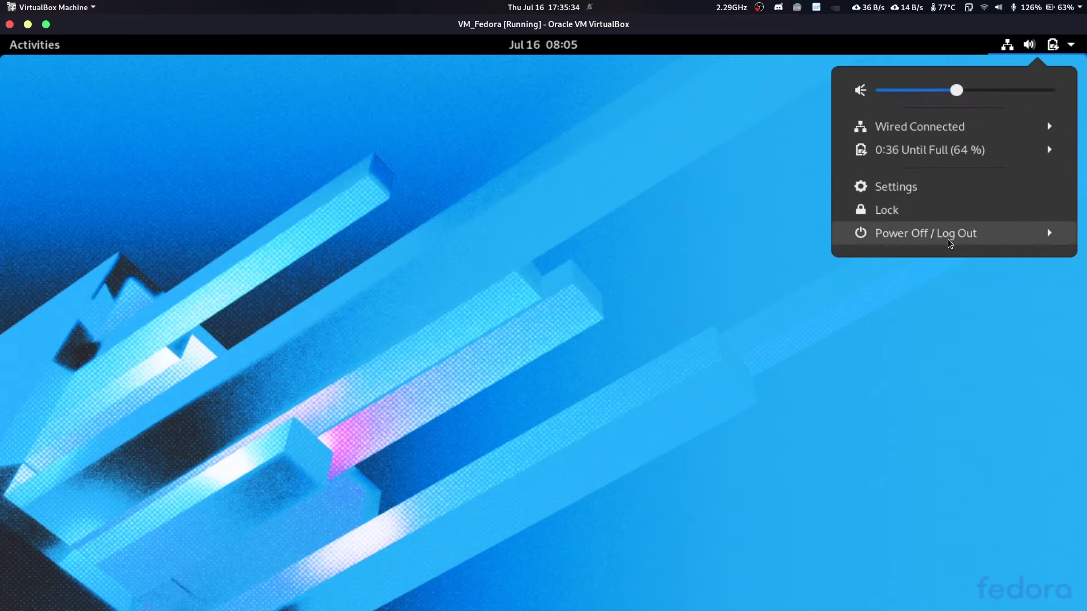
# - Power off the Fedora live system from the system menu and confirm the shutdown
pyautogui.click(949, 242)
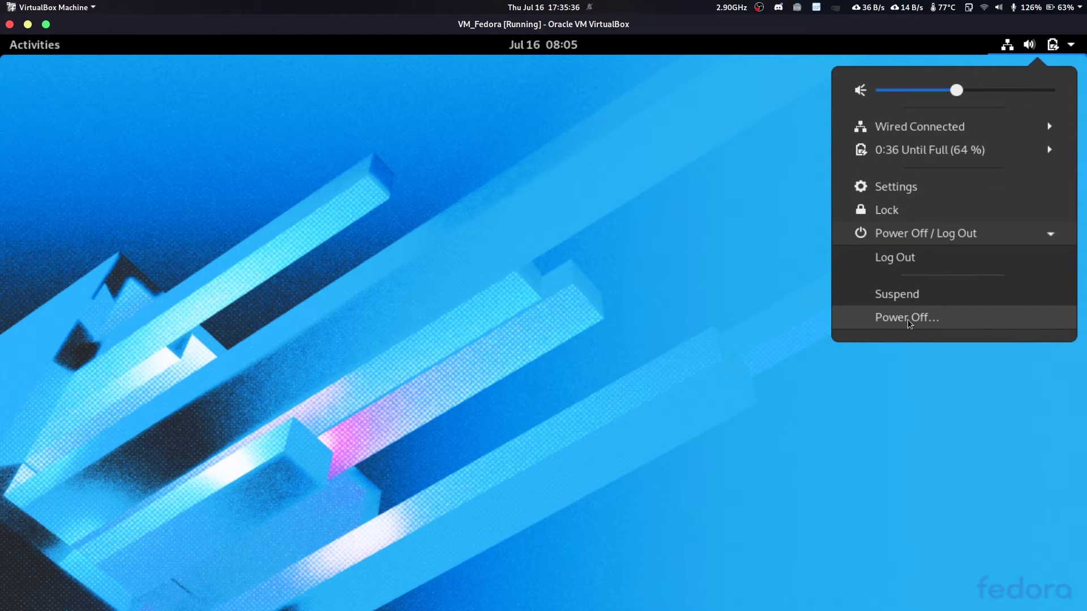
pyautogui.click(879, 350)
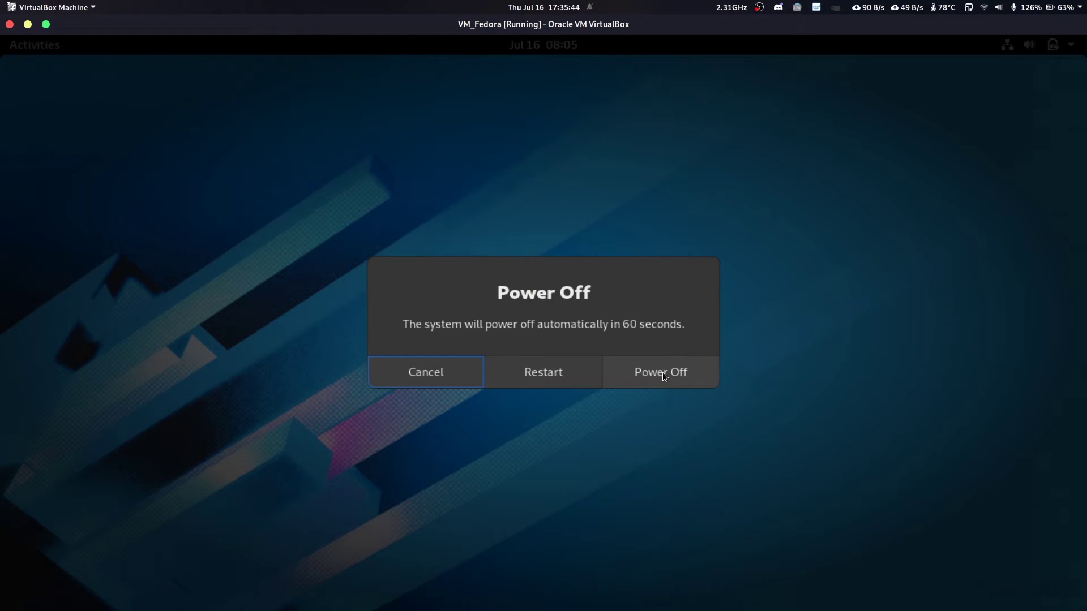
pyautogui.click(662, 371)
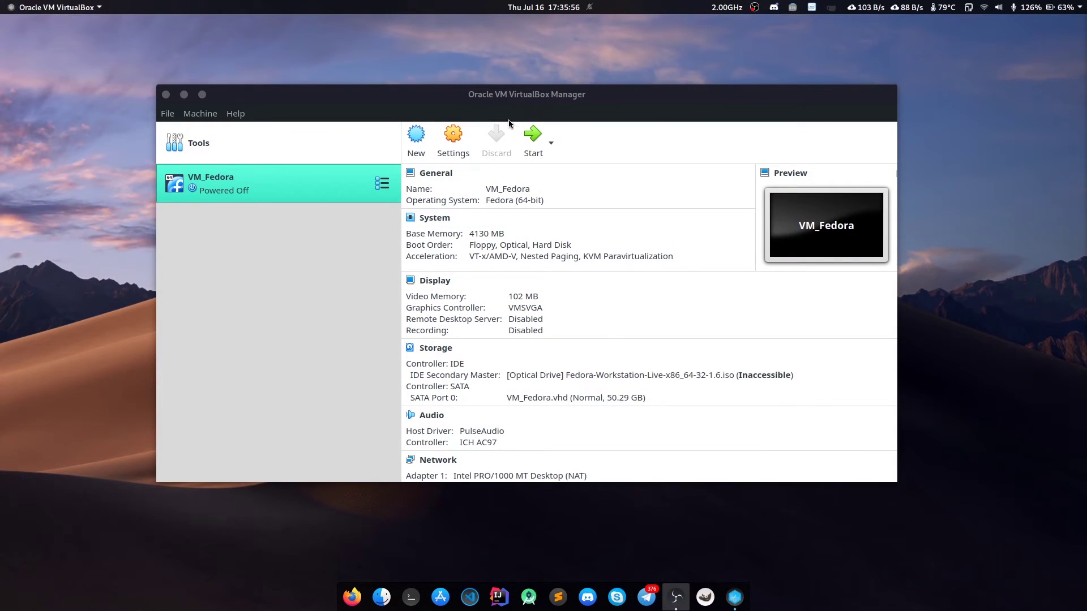
# - In VM_Fedora's Storage settings, uncheck Live CD/DVD and remove the Fedora ISO from the optical drive
pyautogui.click(453, 141)
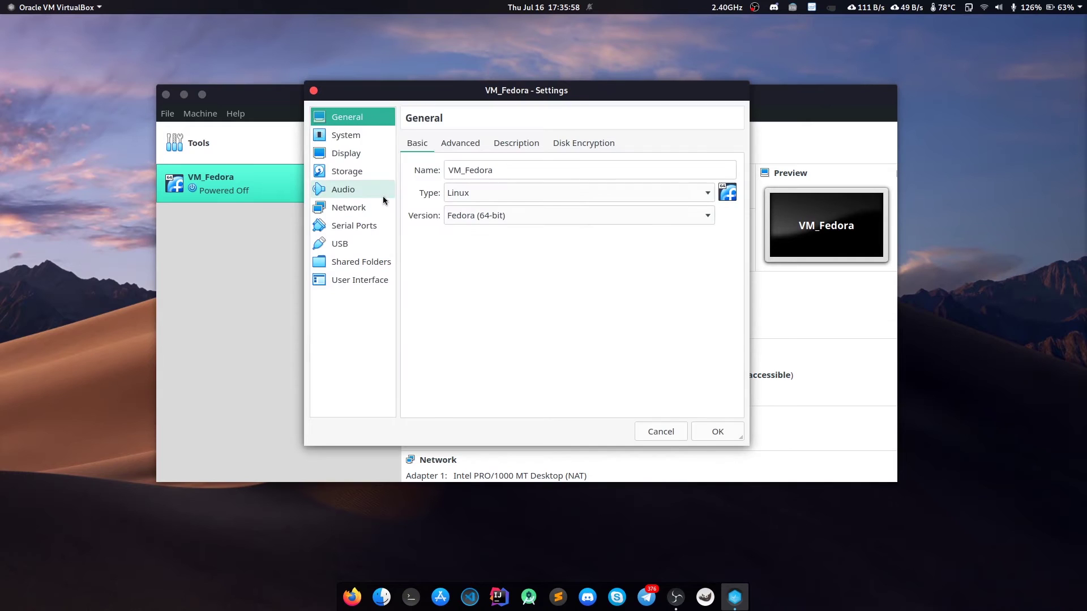
pyautogui.click(347, 171)
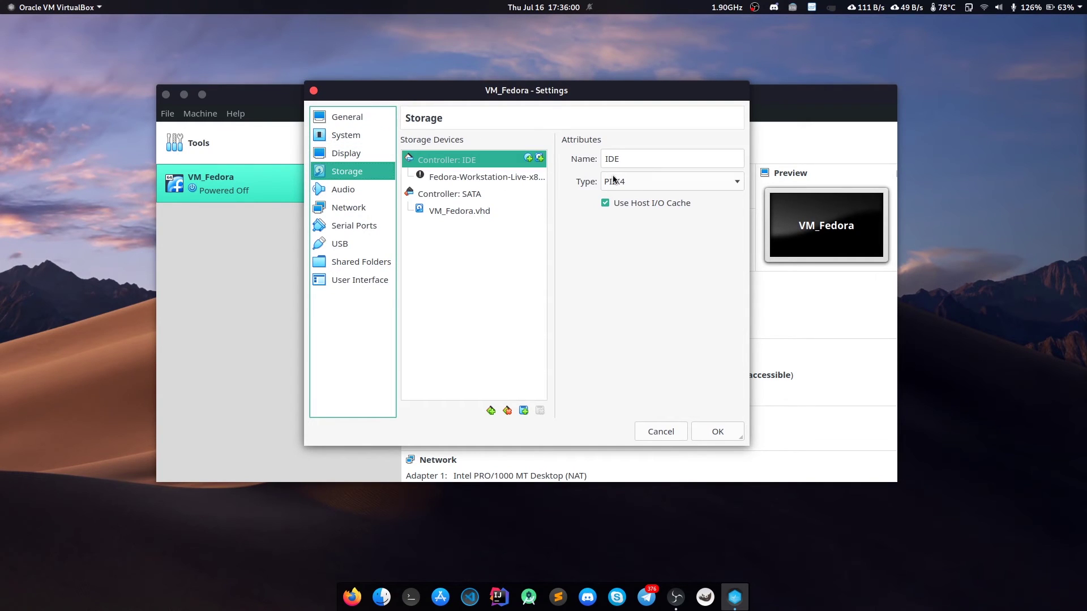
pyautogui.click(496, 180)
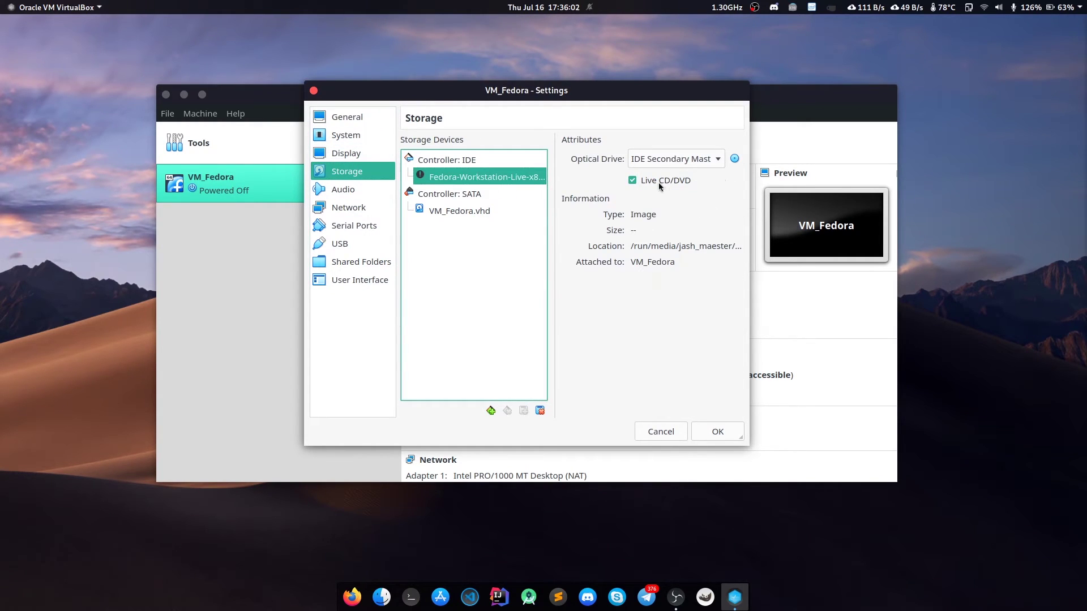
pyautogui.click(632, 180)
pyautogui.click(734, 159)
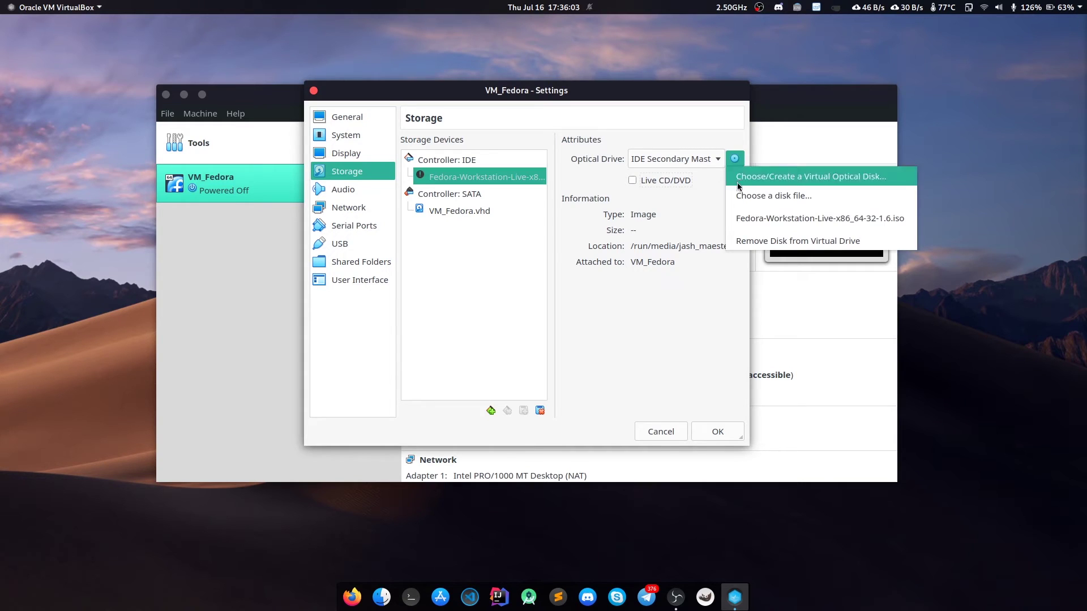
pyautogui.click(759, 240)
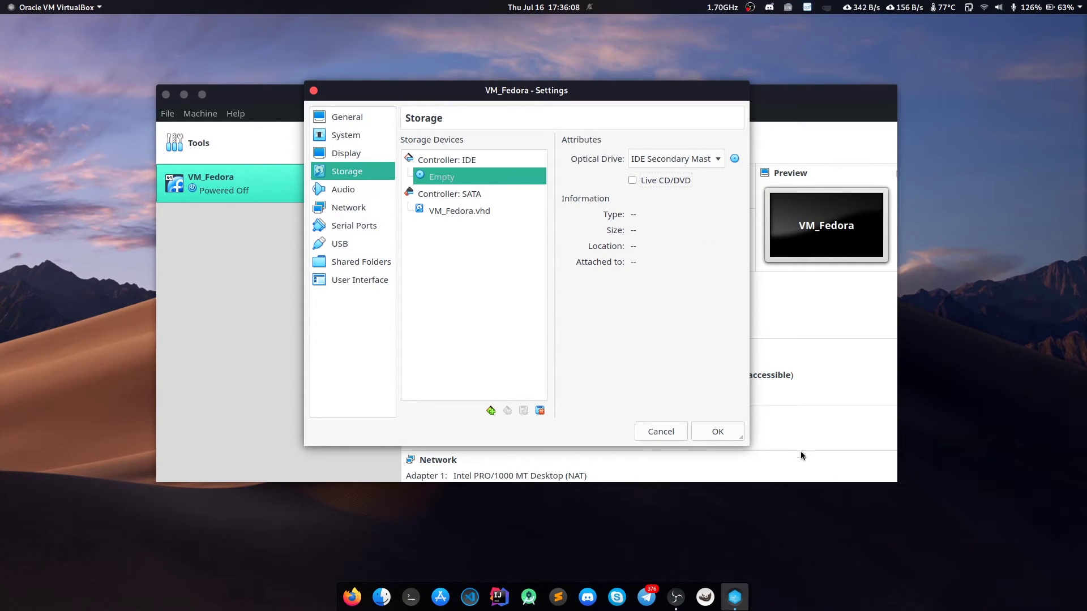
pyautogui.click(719, 432)
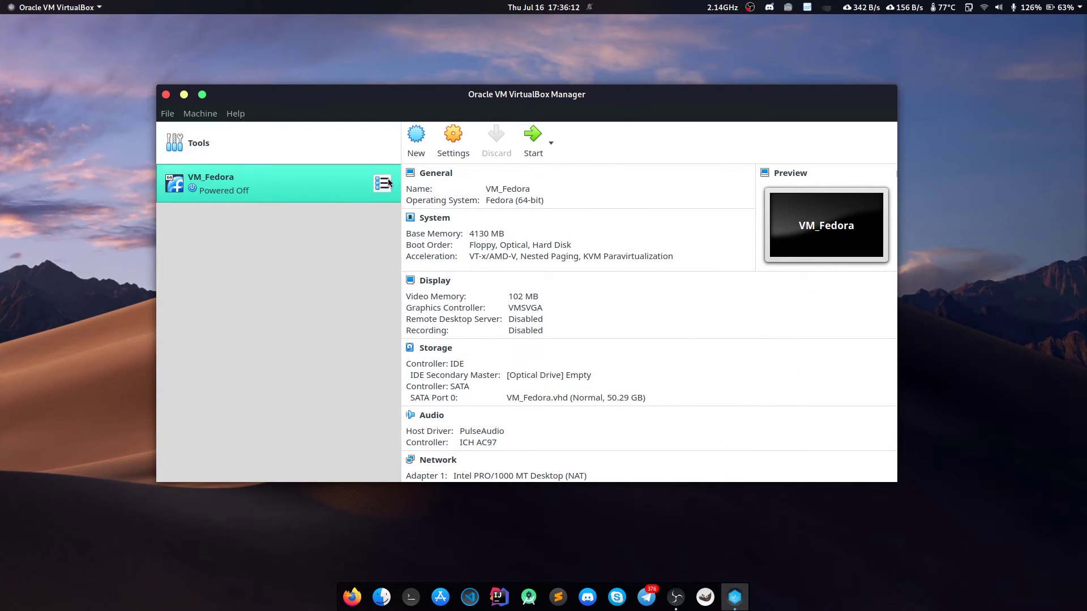
# - Start VM_Fedora and accept switching its window to scaled mode
pyautogui.click(530, 149)
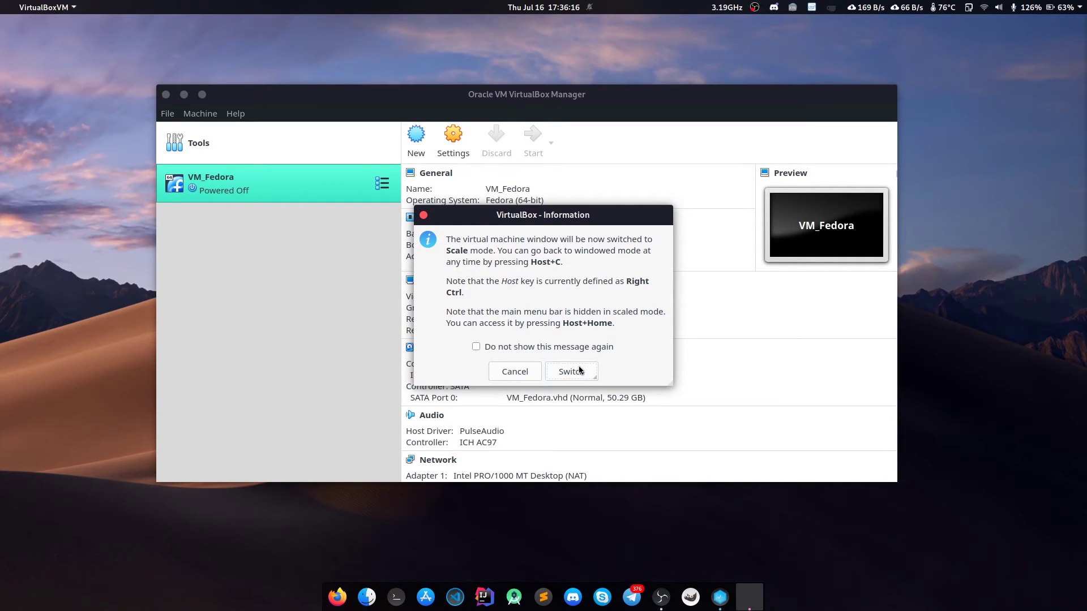
pyautogui.click(578, 371)
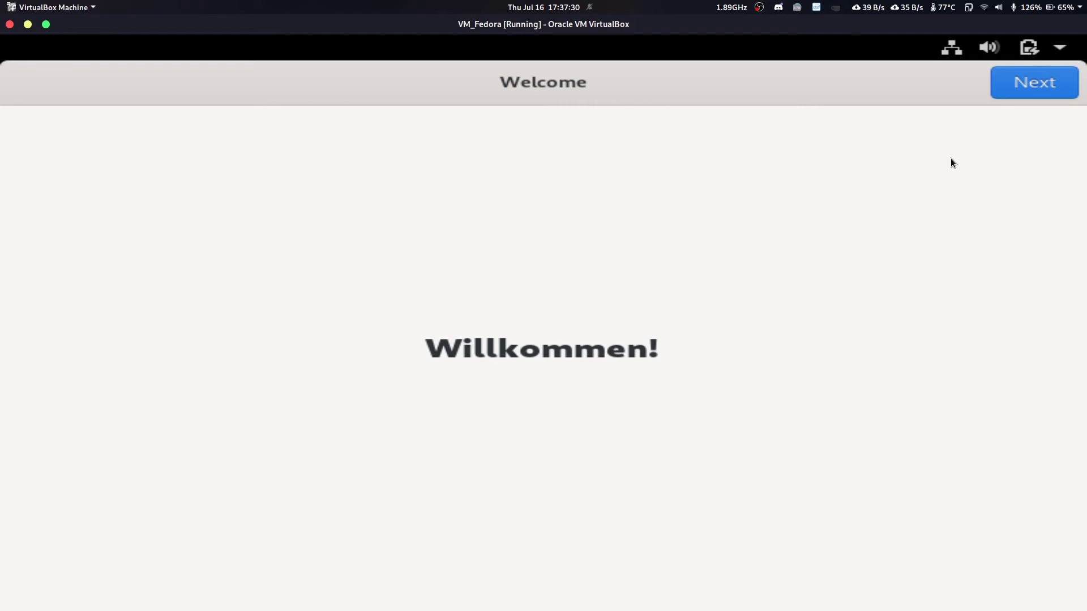
# - Pass the Welcome page and switch off Location Services and Automatic Problem Reporting
pyautogui.click(1004, 90)
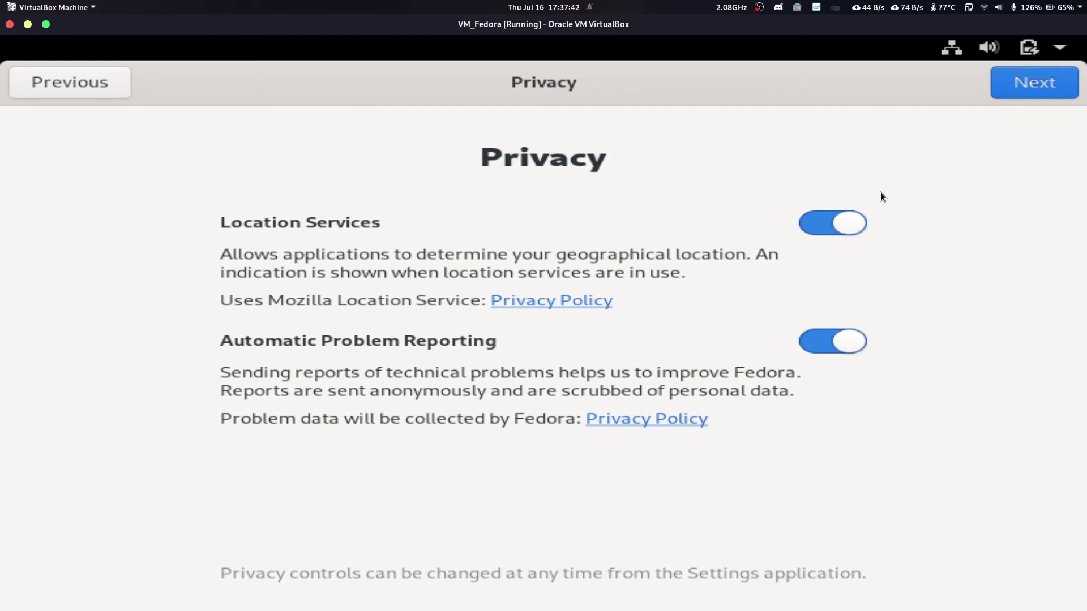
pyautogui.click(847, 226)
pyautogui.click(848, 343)
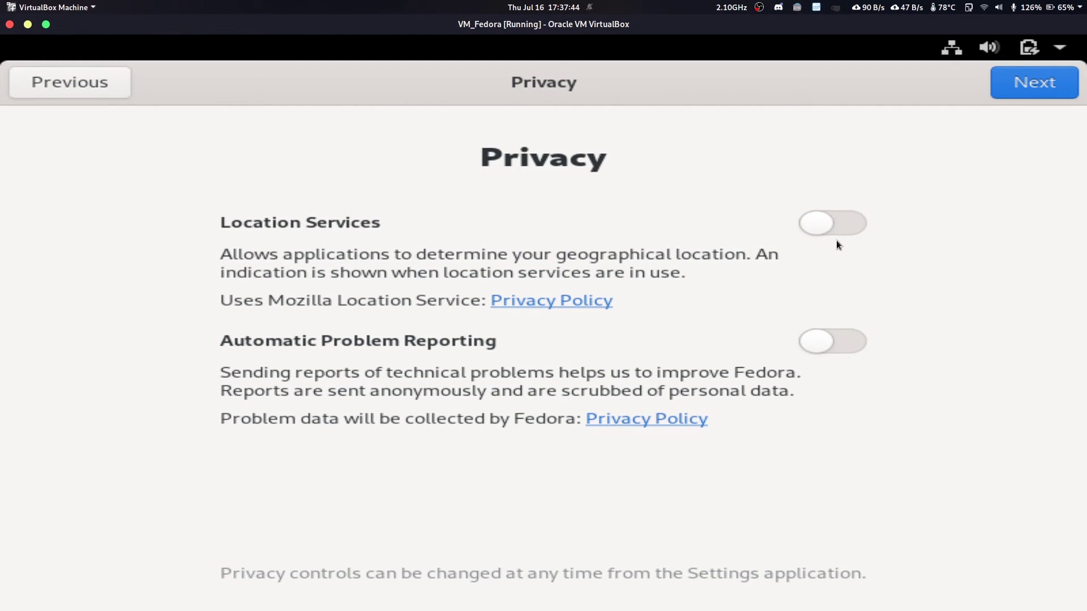
pyautogui.click(1026, 72)
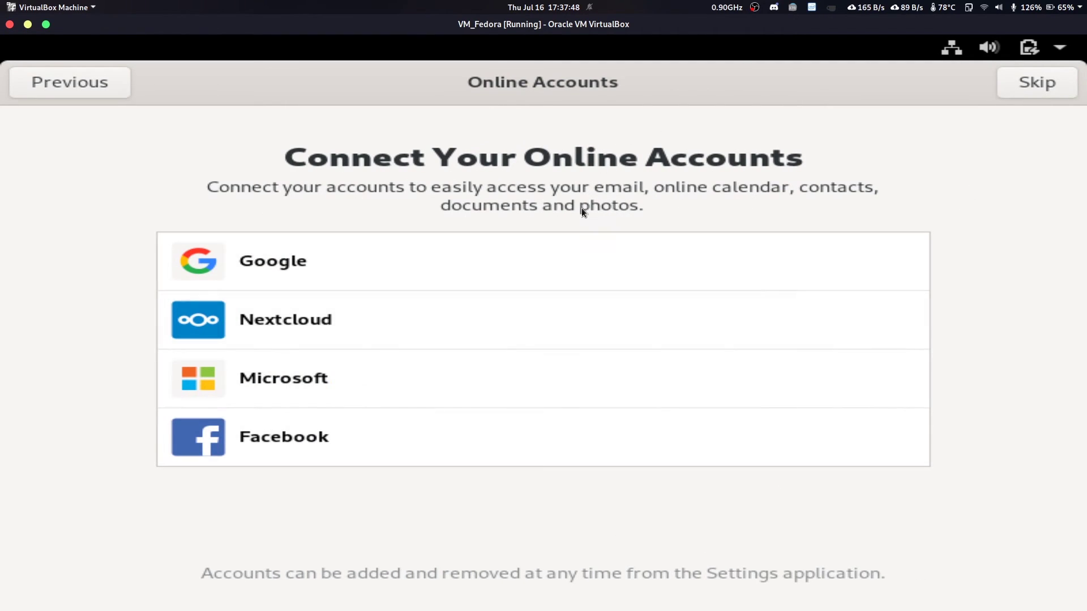
# - Skip online accounts and enter the user's full name on the About You page
pyautogui.click(1051, 82)
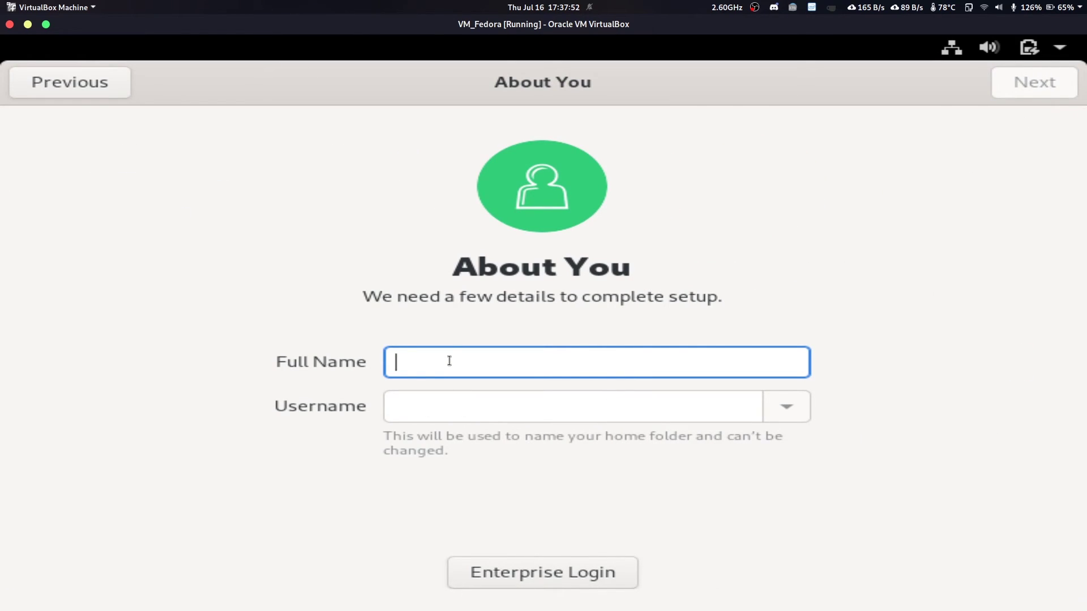
pyautogui.write('Foss')
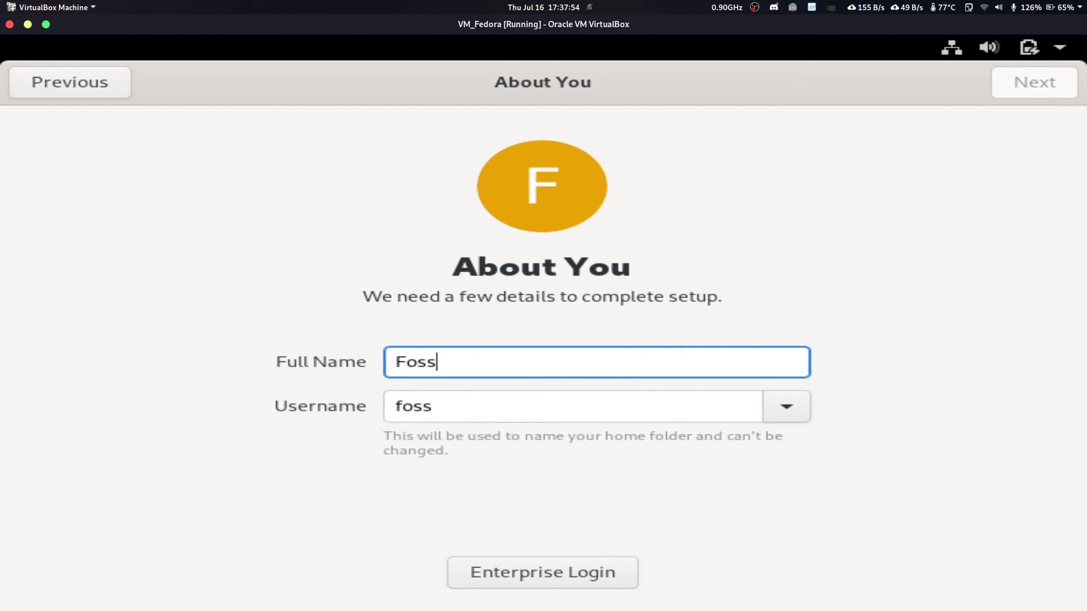
pyautogui.write('_Fans')
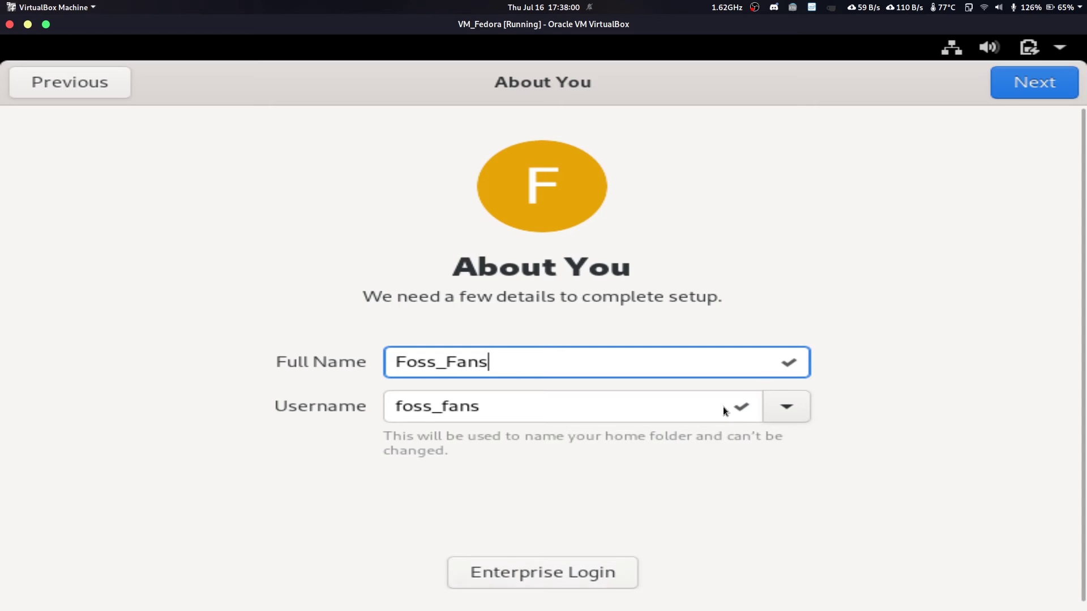
pyautogui.scroll(-1, 725, 504)
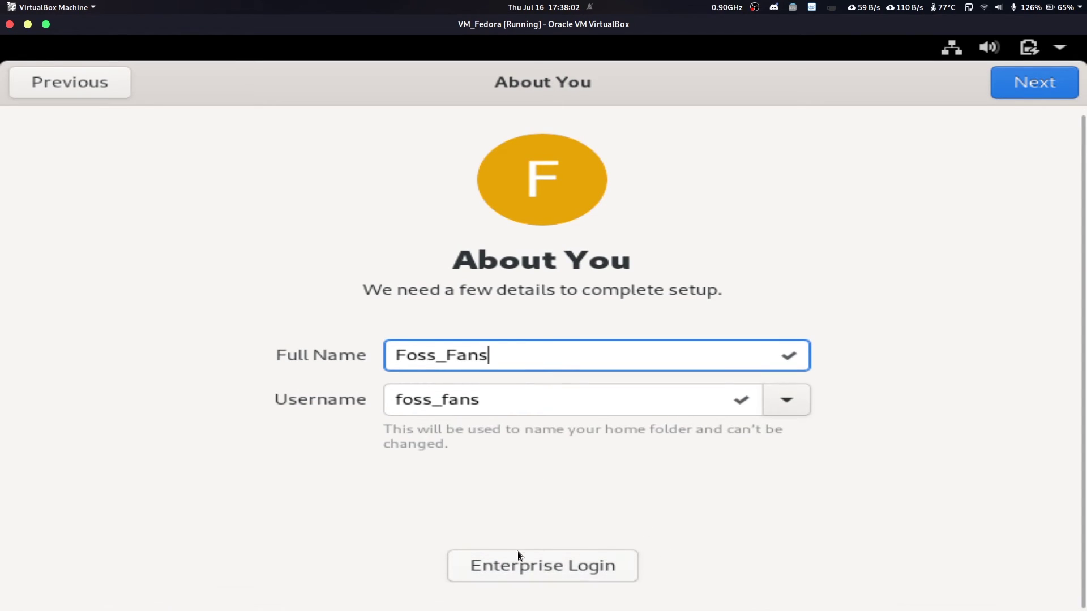
pyautogui.scroll(1, 945, 283)
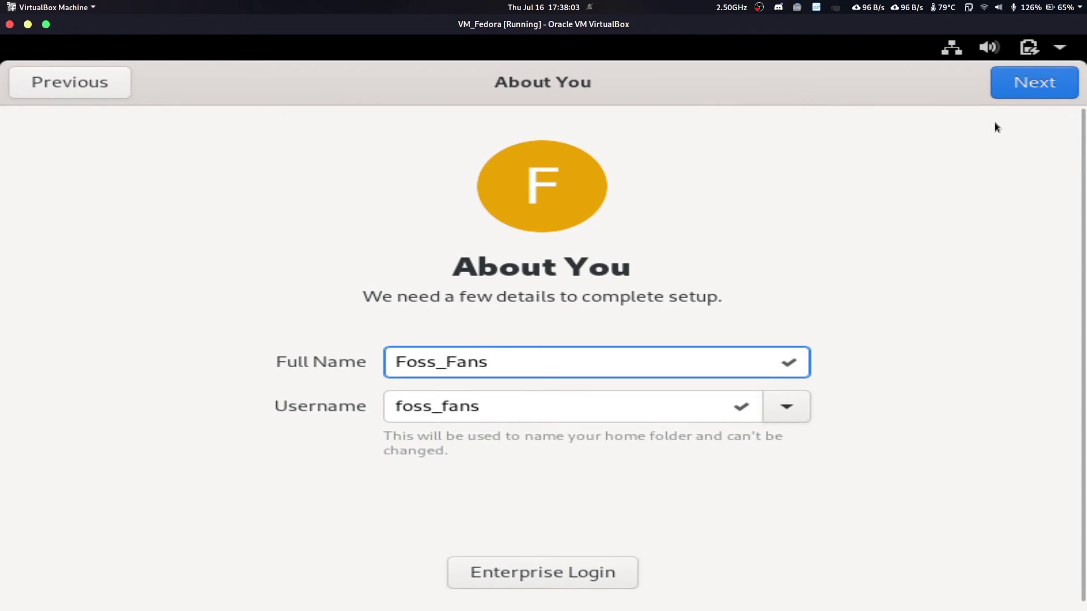
pyautogui.click(1043, 94)
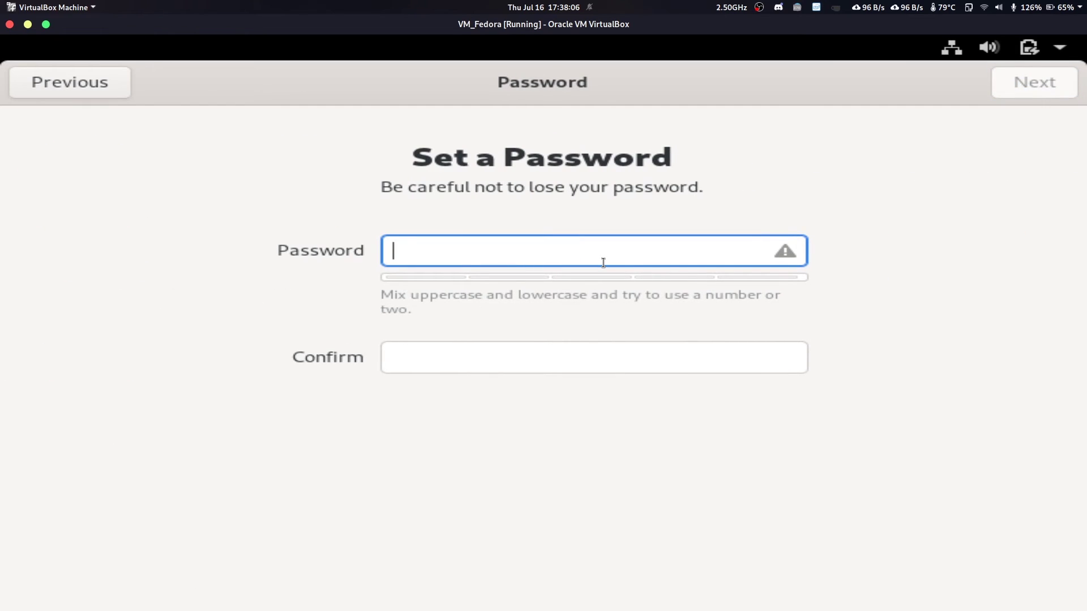
# - Set the account password, confirm it, and continue
pyautogui.write('********')
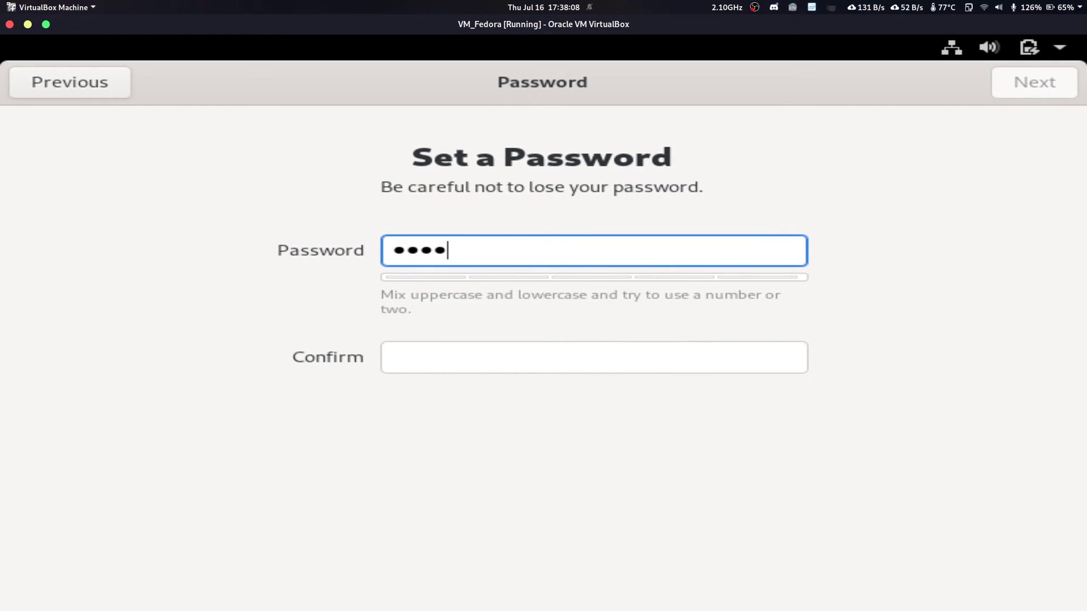
pyautogui.write('*')
pyautogui.press('Tab')
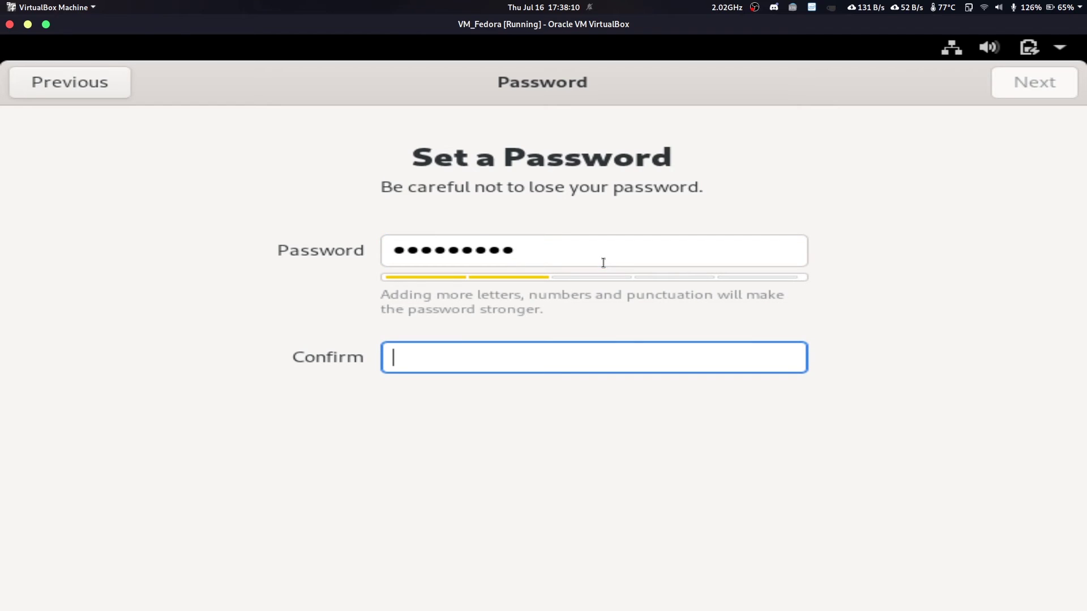
pyautogui.write('*******')
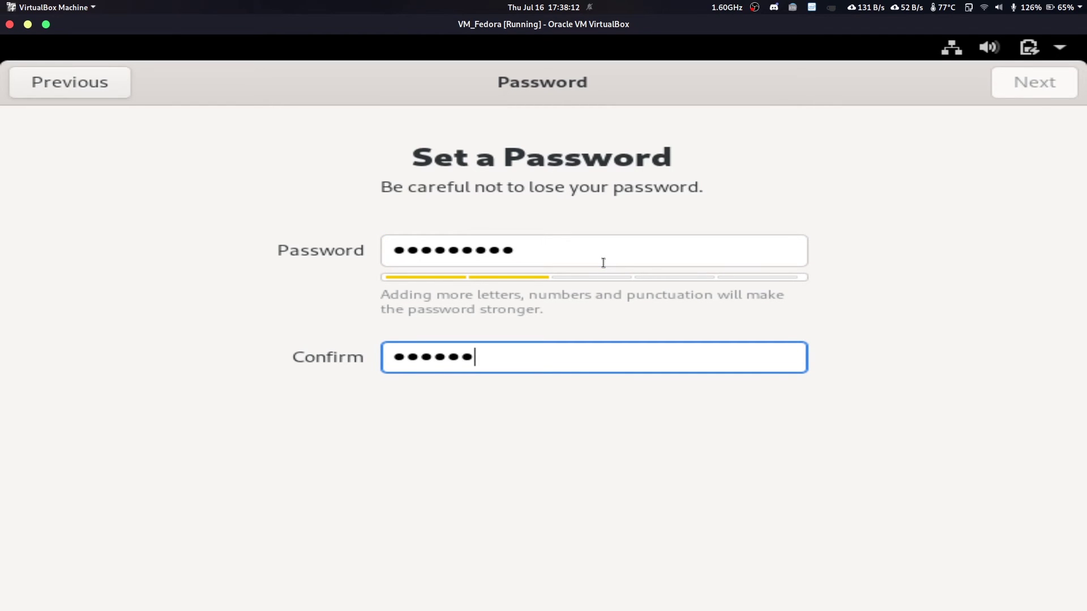
pyautogui.write('**')
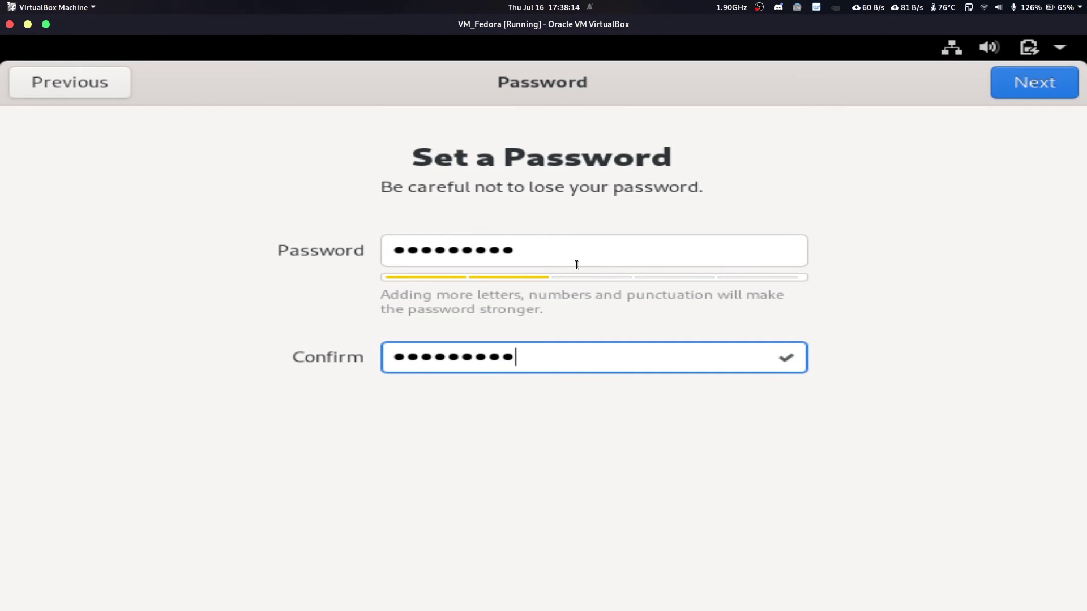
pyautogui.click(1011, 91)
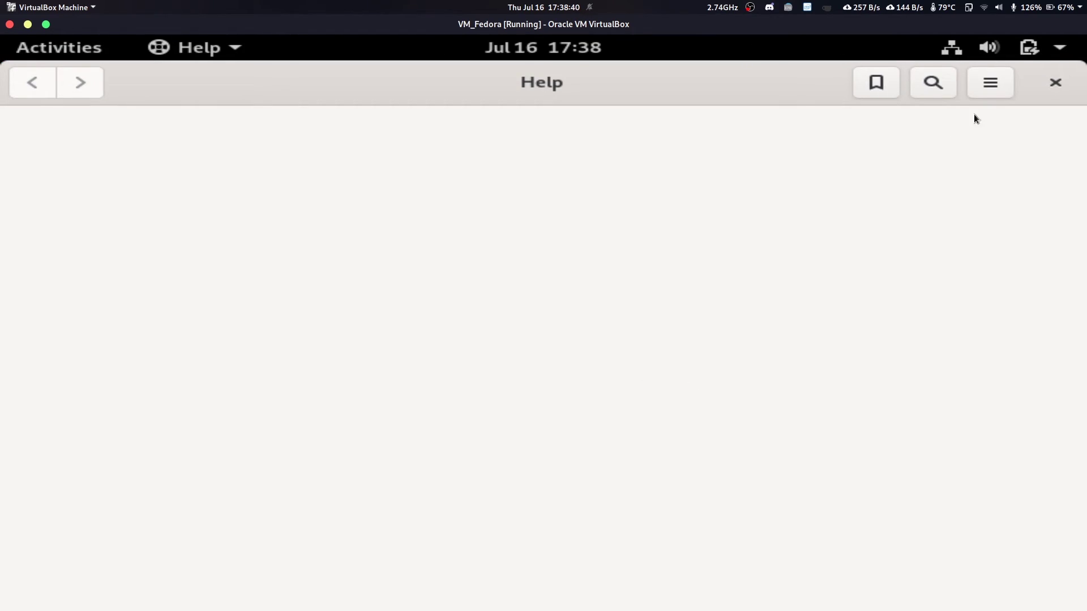
# - In Settings > Displays, set and keep 1360 × 768 (16:9) resolution, then close Settings
pyautogui.click(1034, 50)
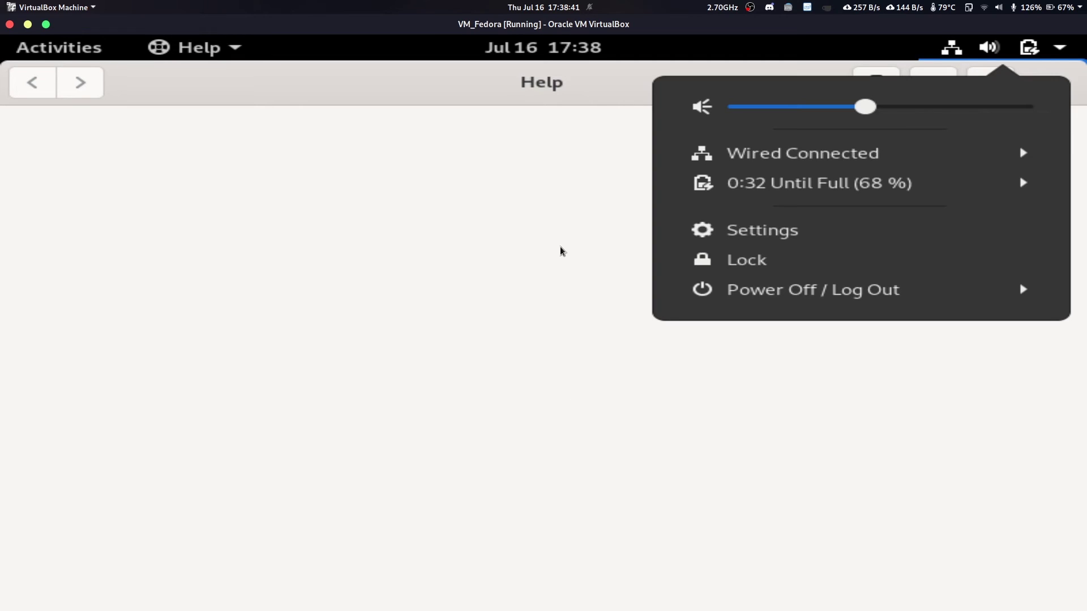
pyautogui.click(913, 236)
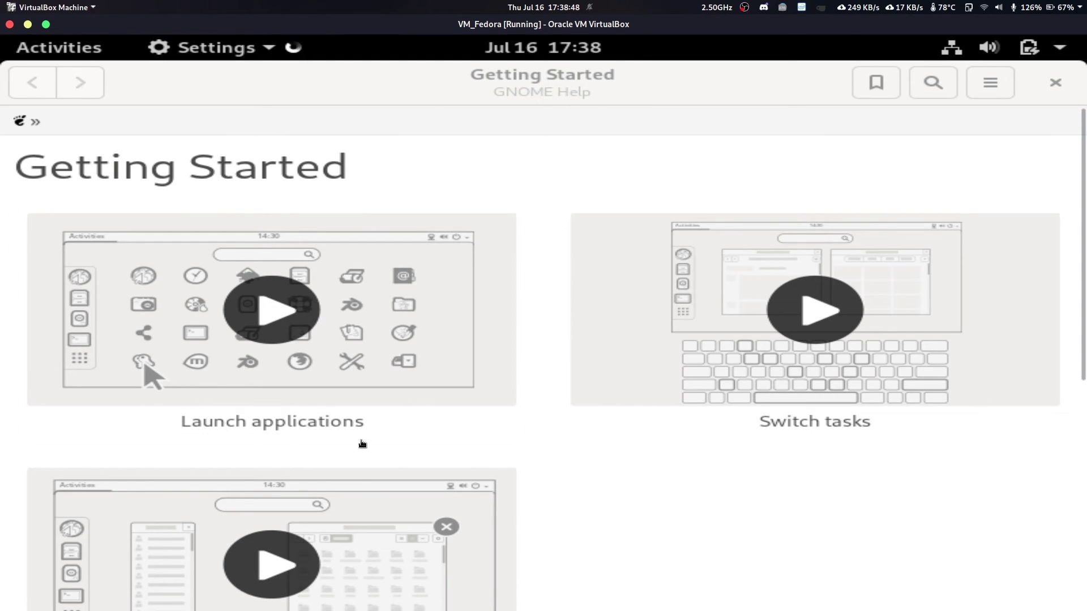
pyautogui.press('Tab')
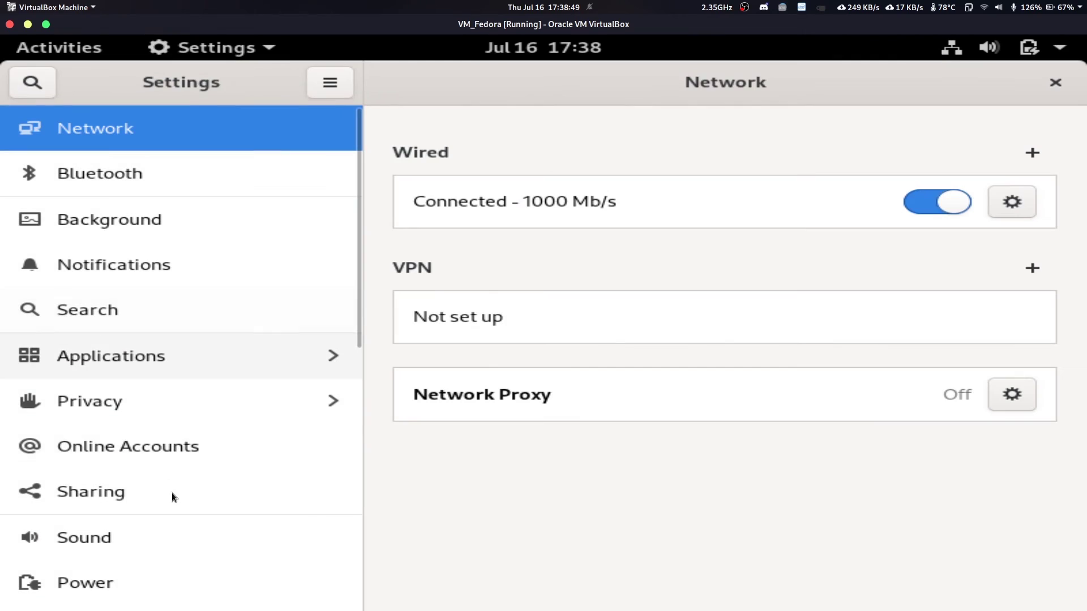
pyautogui.scroll(-4, 171, 492)
pyautogui.click(116, 422)
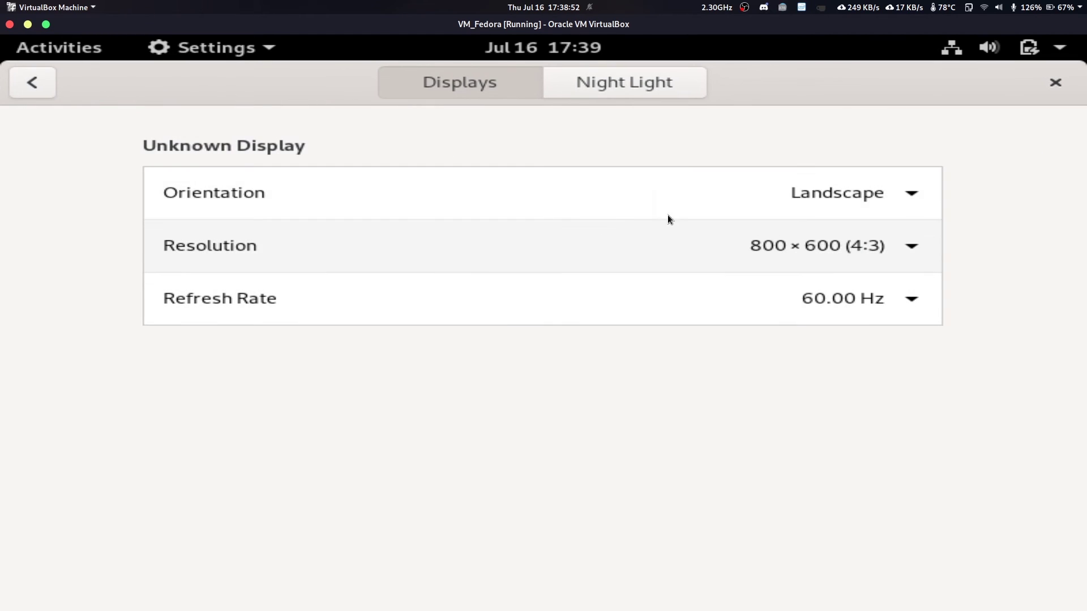
pyautogui.click(734, 264)
pyautogui.scroll(-5, 699, 337)
pyautogui.click(711, 303)
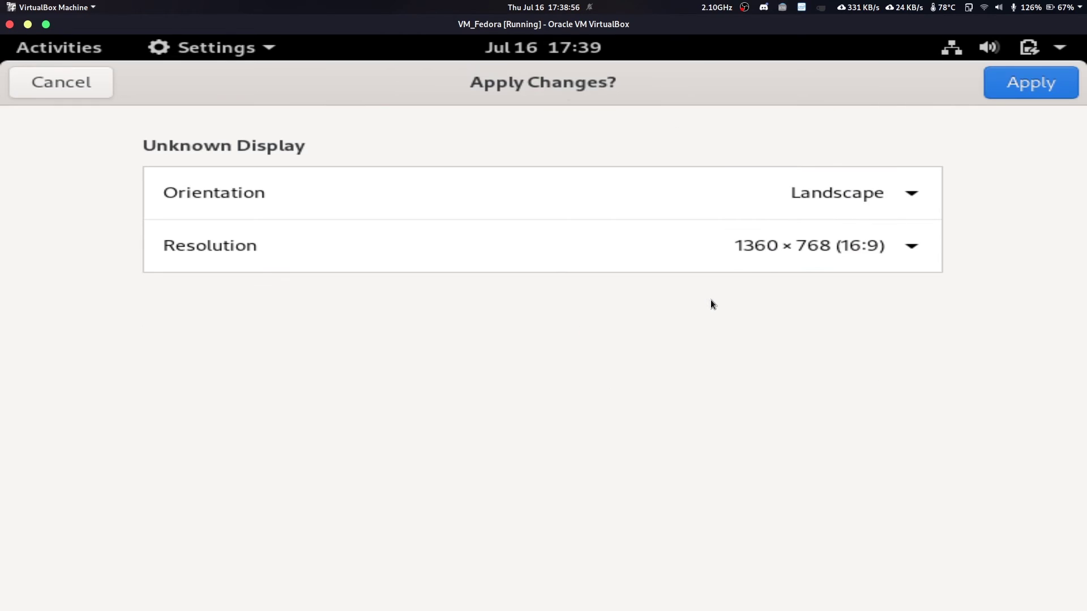
pyautogui.click(1046, 92)
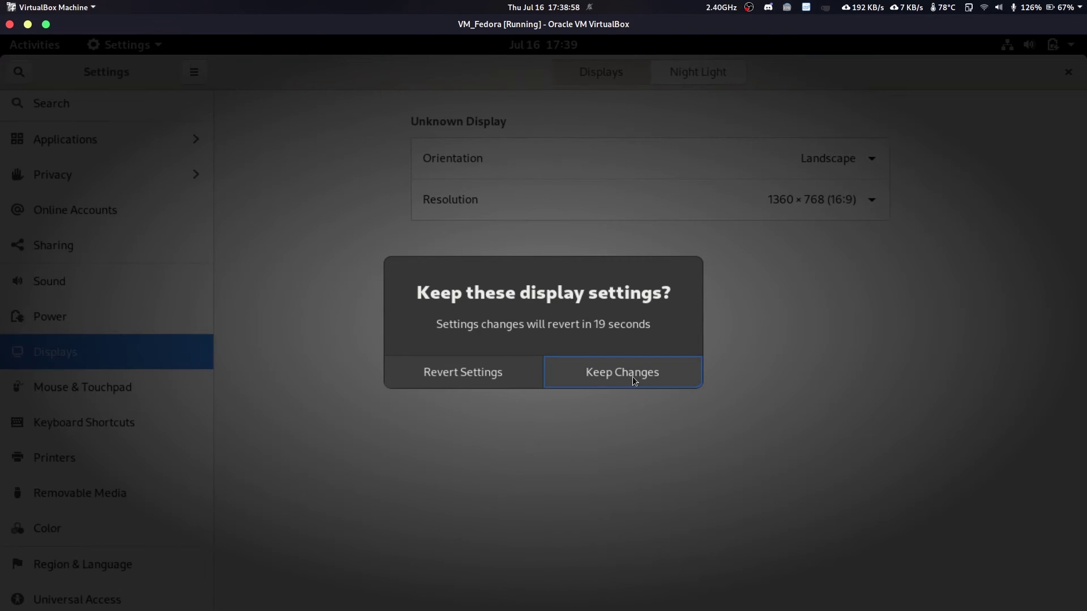
pyautogui.click(633, 373)
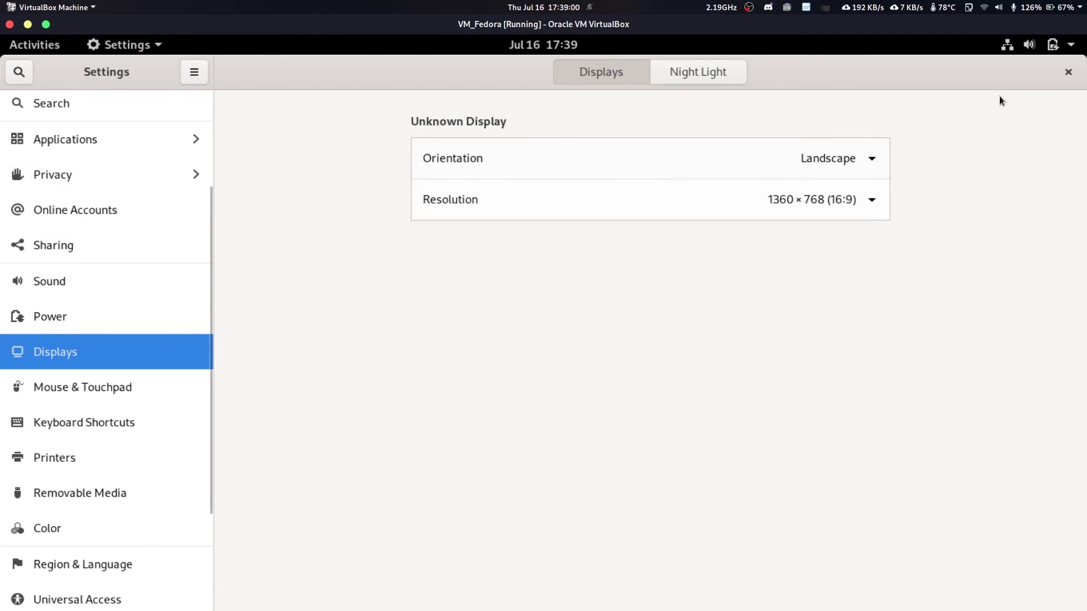
pyautogui.click(1069, 73)
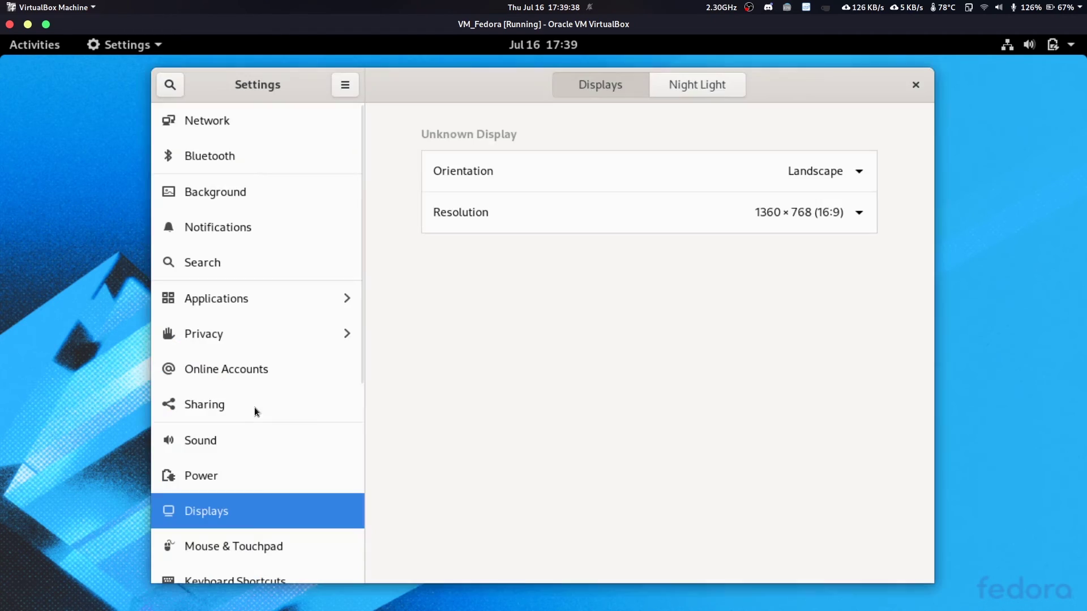
# - Scroll the Settings sidebar down toward the About entry
pyautogui.scroll(-5, 289, 496)
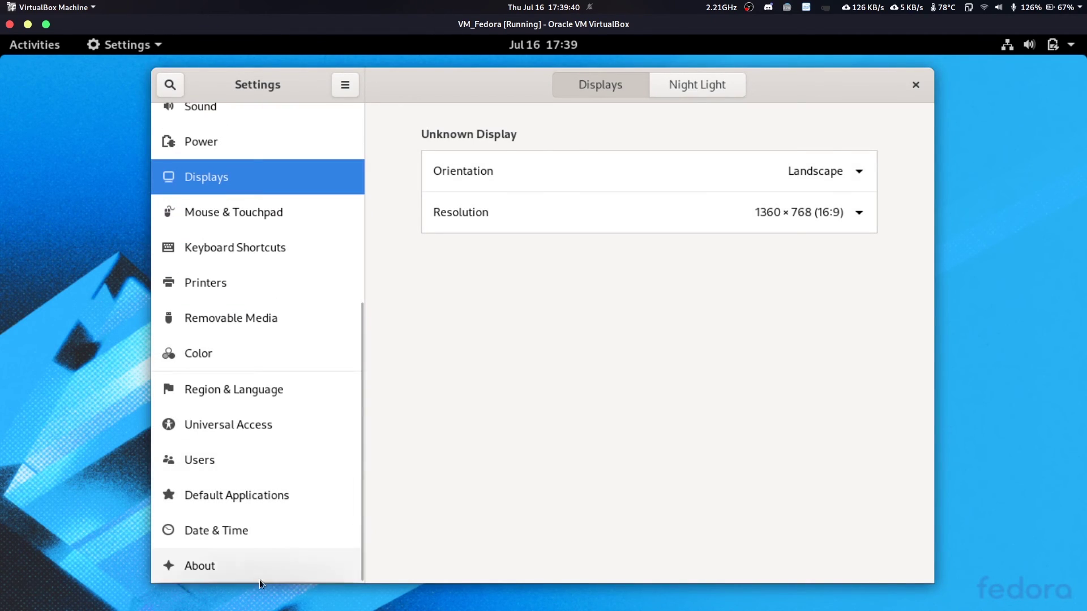
# - On the About page, rename the device to 'foss'
pyautogui.click(293, 543)
pyautogui.scroll(-3, 736, 368)
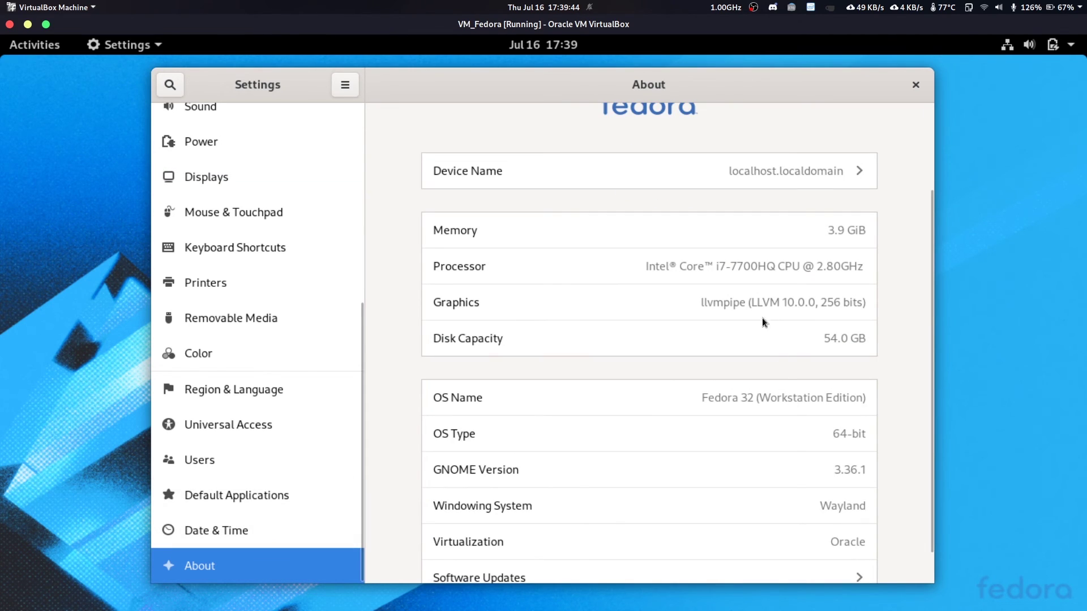
pyautogui.scroll(-1, 776, 357)
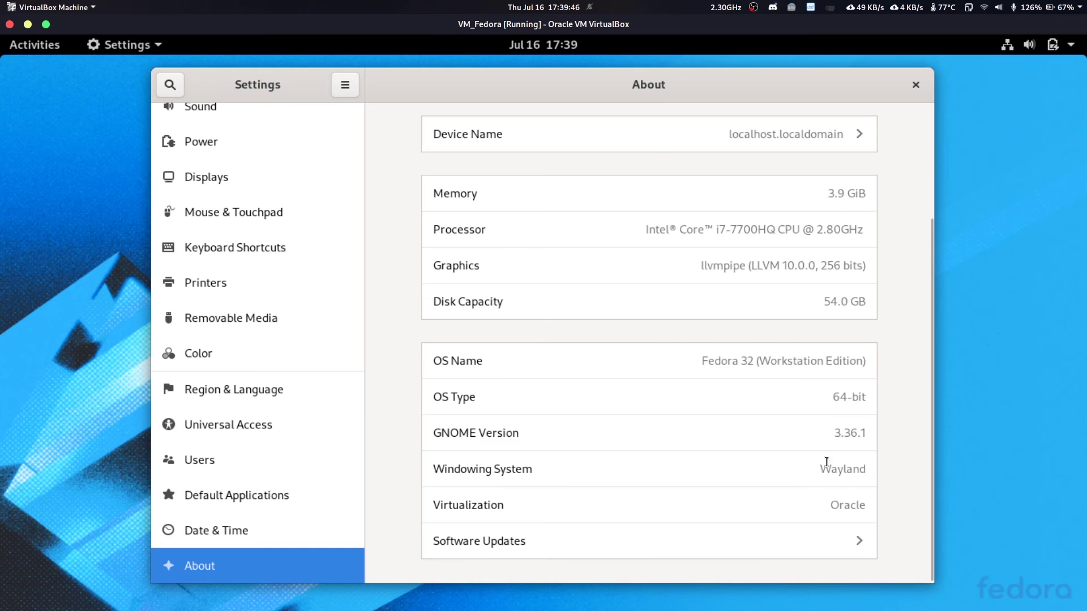
pyautogui.scroll(4, 821, 461)
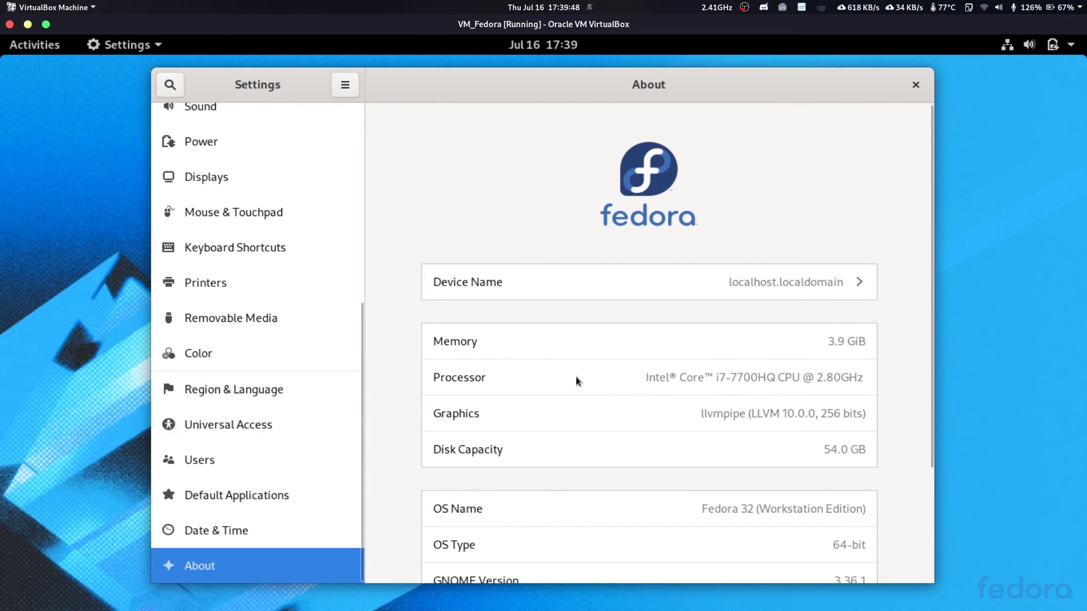
pyautogui.click(824, 294)
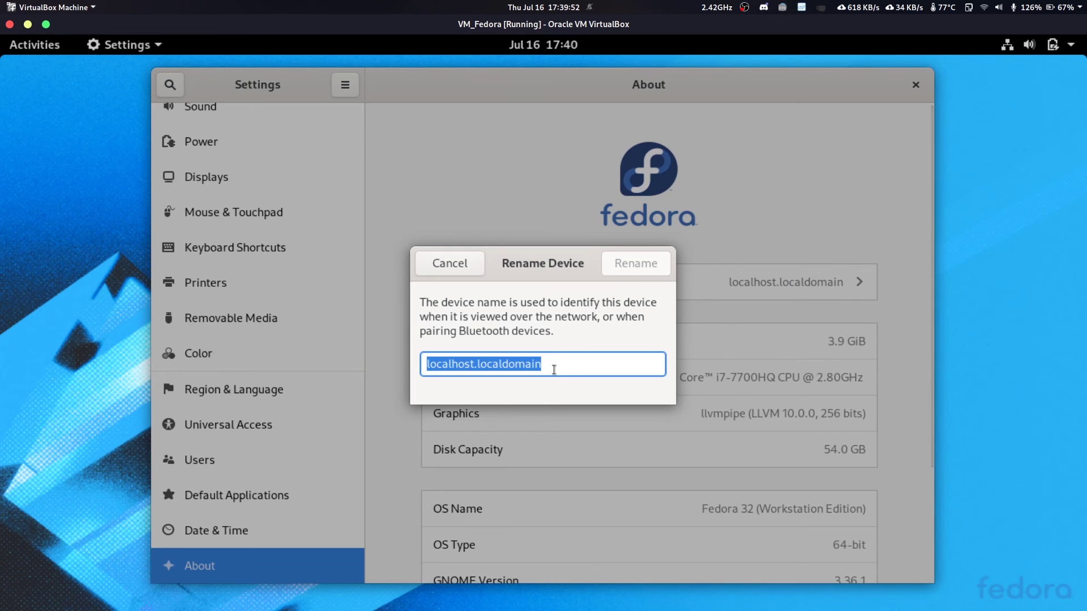
pyautogui.write('foss')
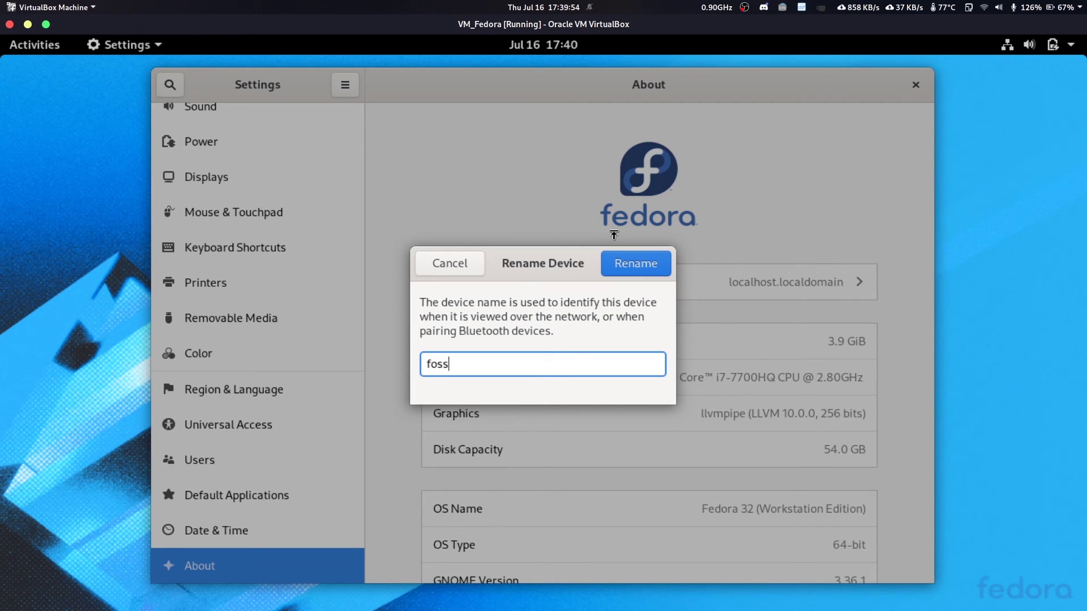
pyautogui.click(662, 263)
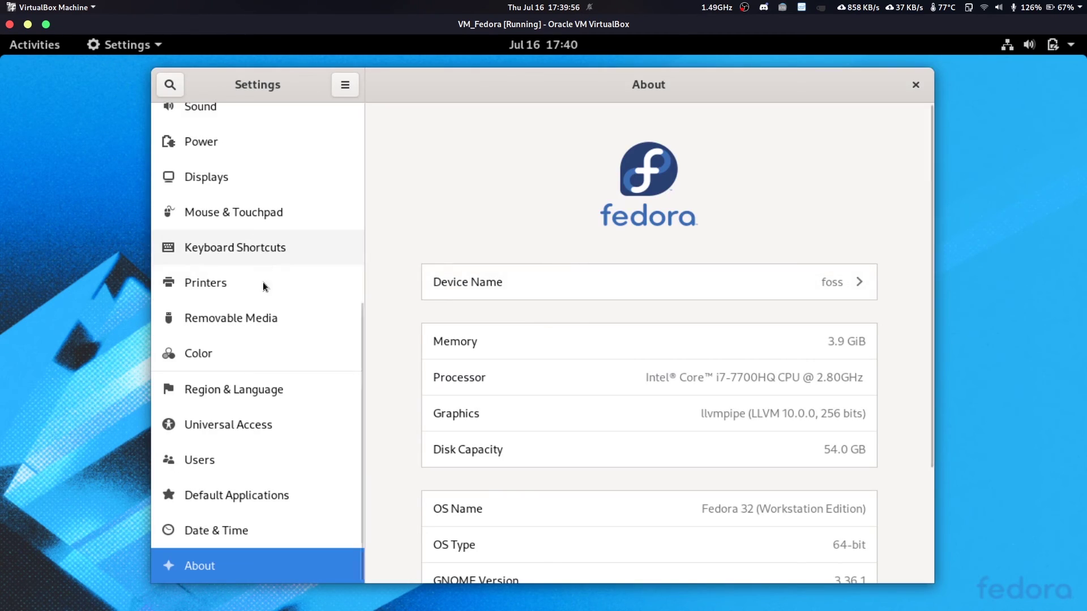
# - Browse the Universal Access, Users, Default Applications and Date & Time panels
pyautogui.click(221, 425)
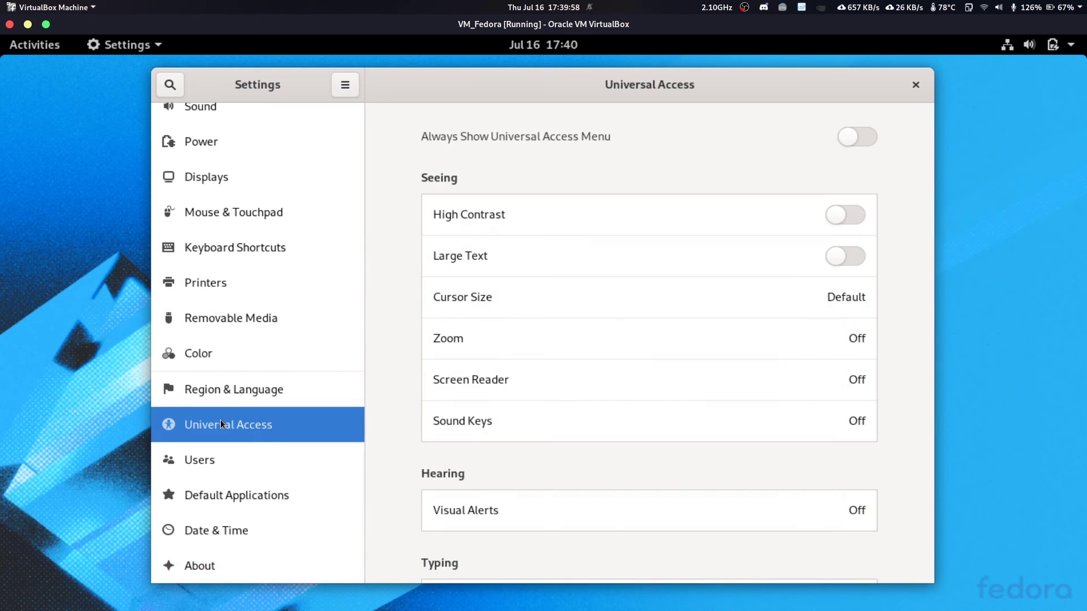
pyautogui.click(203, 456)
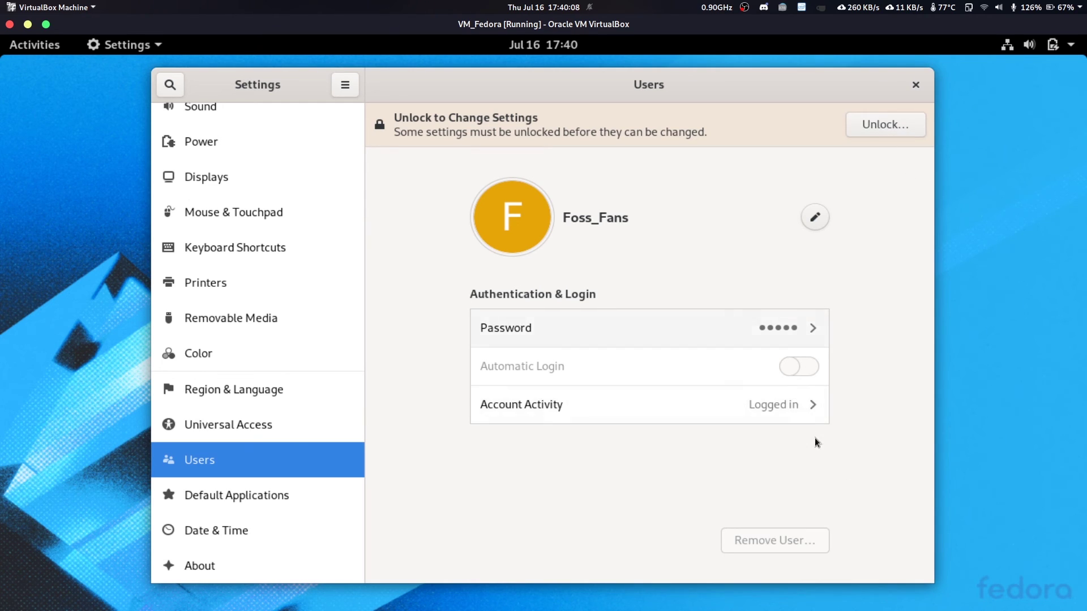
pyautogui.click(303, 502)
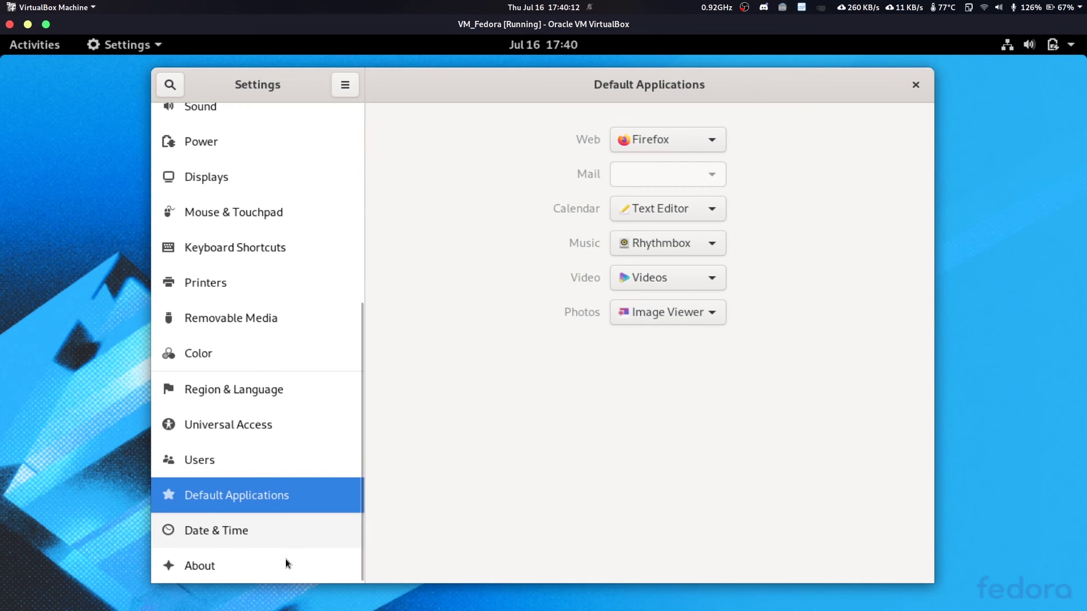
pyautogui.click(283, 532)
# - Close Settings and launch Disks by searching 'disks' in Activities
pyautogui.click(913, 86)
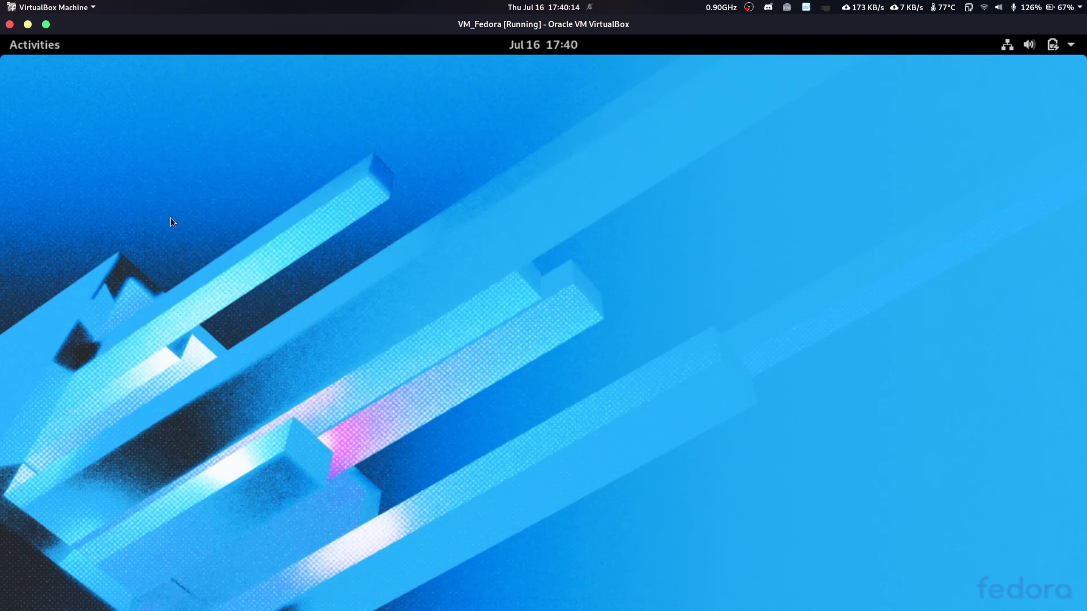
pyautogui.click(42, 49)
pyautogui.write('d')
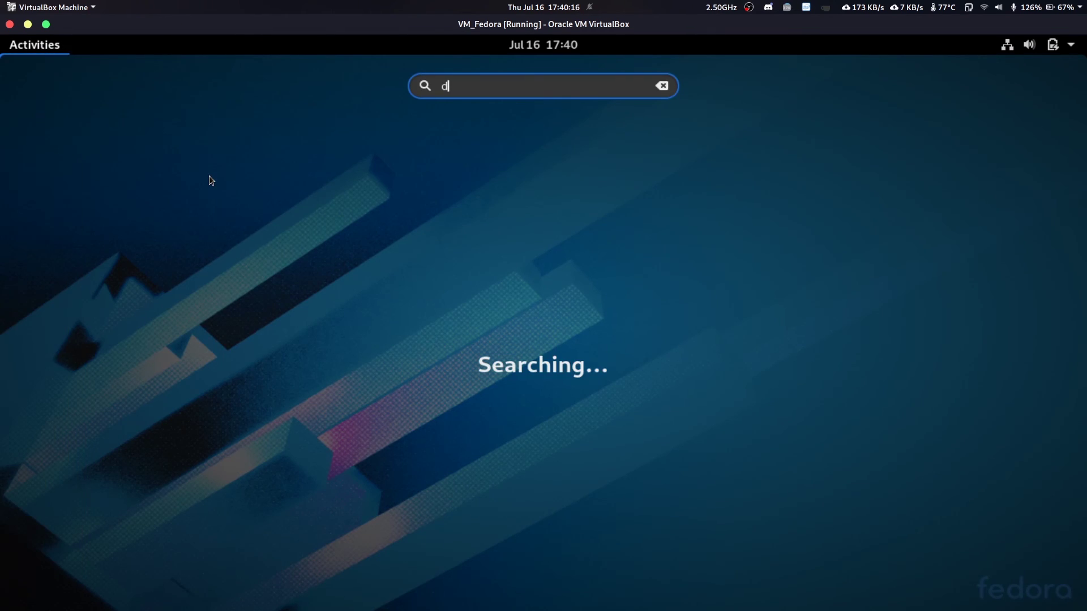
pyautogui.write('isks')
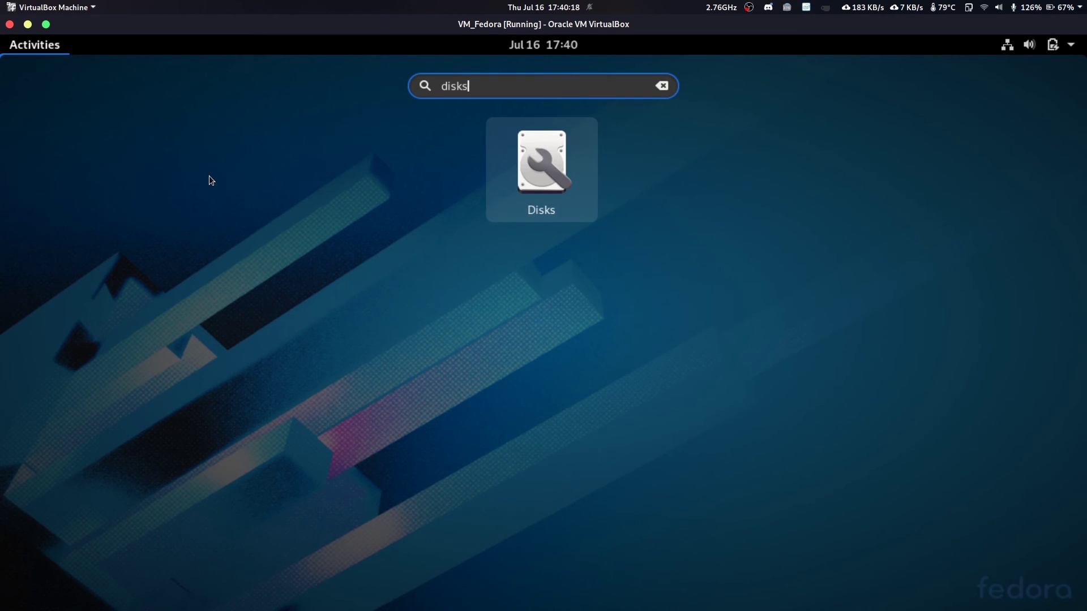
pyautogui.rightClick(511, 168)
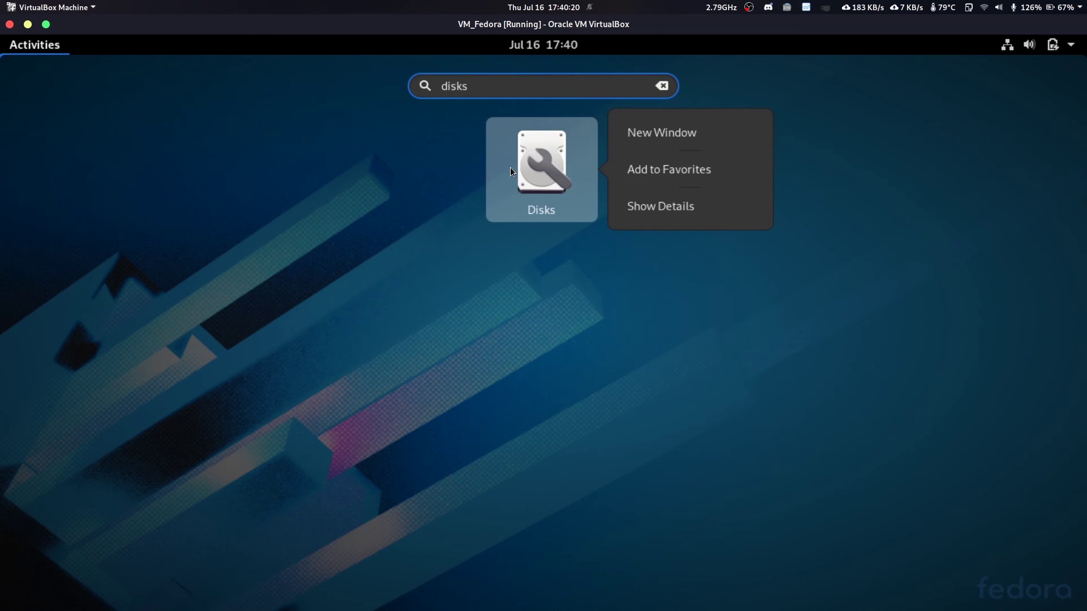
pyautogui.press('Escape')
pyautogui.click(562, 143)
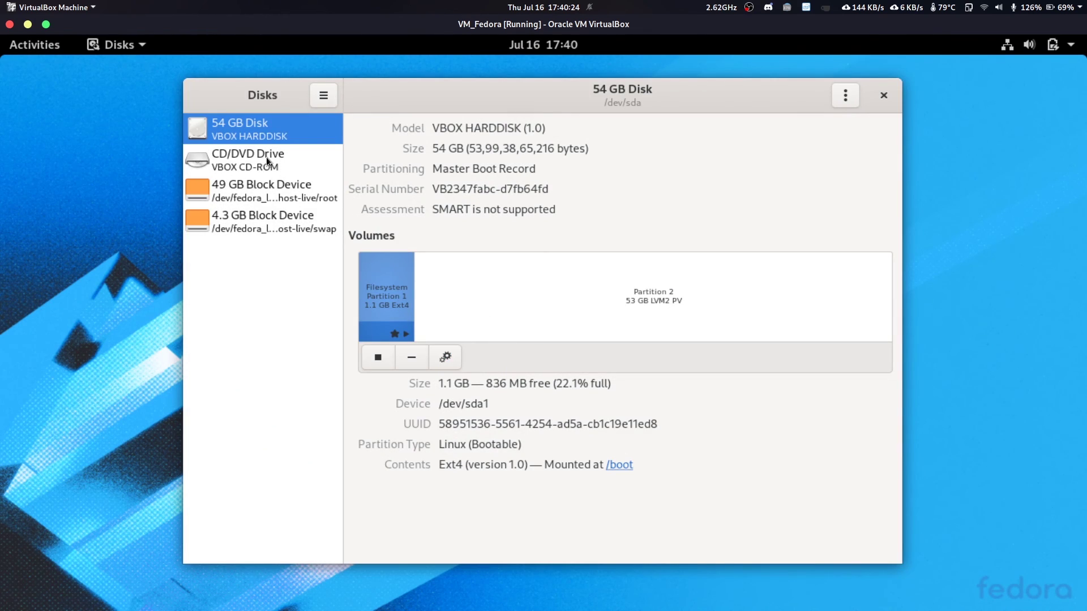
# - Inspect the 54 GB disk's partitions, including the 49 GB root and 4.3 GB swap devices
pyautogui.click(651, 306)
pyautogui.click(240, 190)
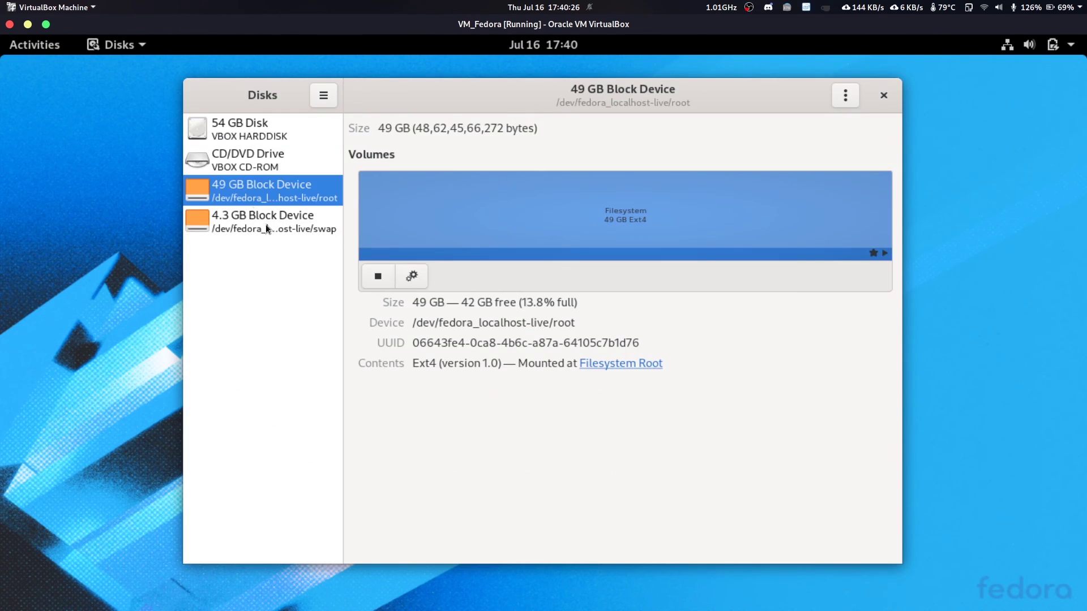
pyautogui.click(294, 219)
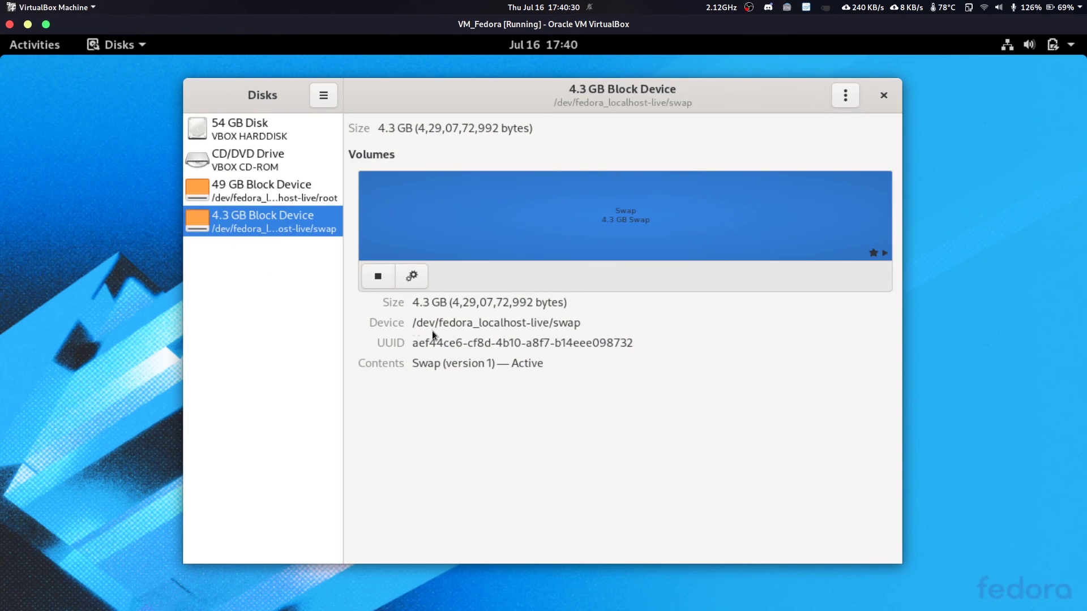
pyautogui.moveTo(438, 304); pyautogui.dragTo(413, 305)
pyautogui.click(428, 304)
pyautogui.moveTo(429, 304)
pyautogui.mouseDown()
pyautogui.moveTo(413, 305)
pyautogui.moveTo(421, 306)
pyautogui.mouseUp()
pyautogui.click(413, 305)
pyautogui.click(416, 306)
pyautogui.click(415, 306)
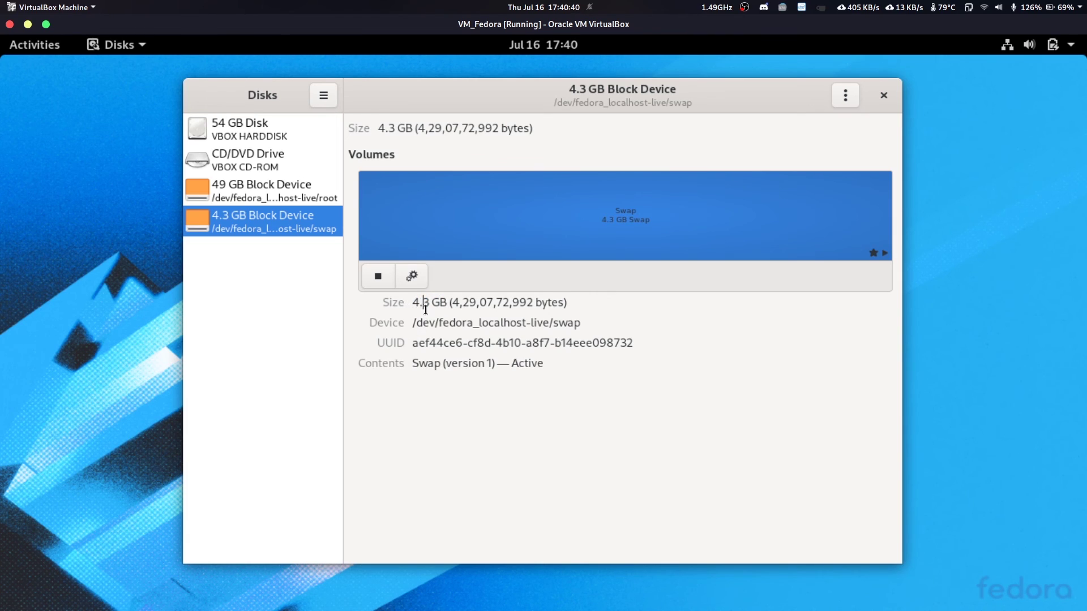
pyautogui.moveTo(427, 303); pyautogui.dragTo(409, 303)
pyautogui.click(450, 306)
# - Return to the 49 GB root device and check its free space figures
pyautogui.click(277, 188)
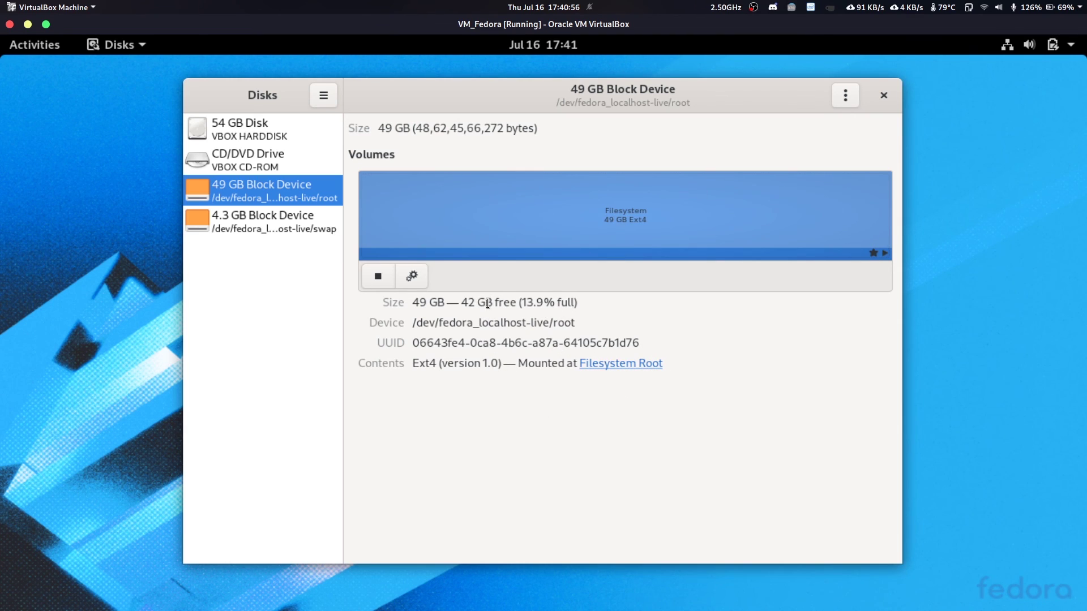
pyautogui.moveTo(421, 302); pyautogui.dragTo(558, 312)
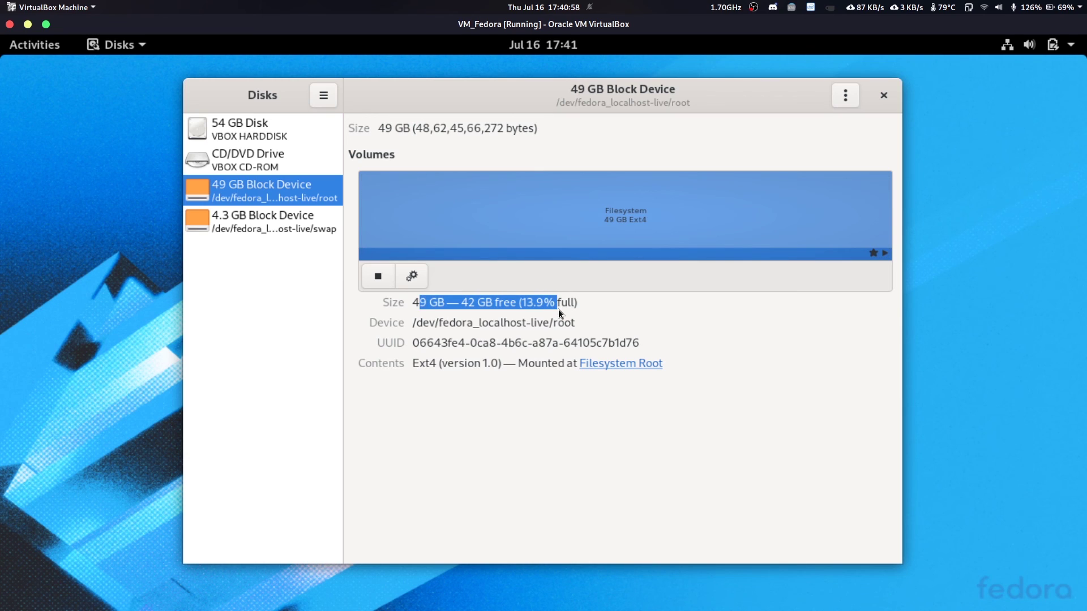
pyautogui.click(516, 322)
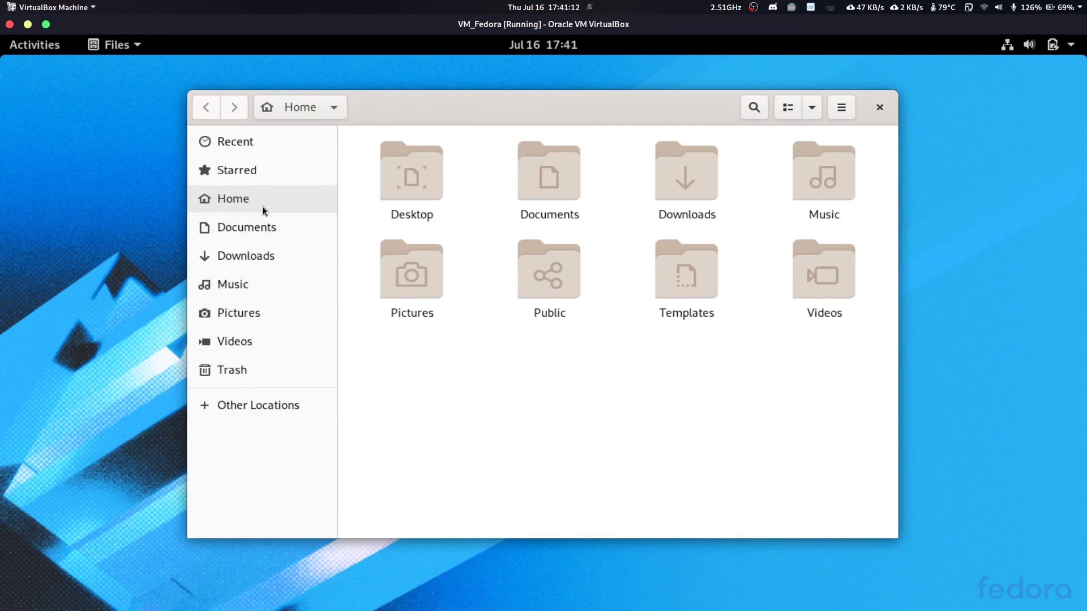
# - Browse the Computer root file system's top-level folders via Other Locations
pyautogui.click(308, 410)
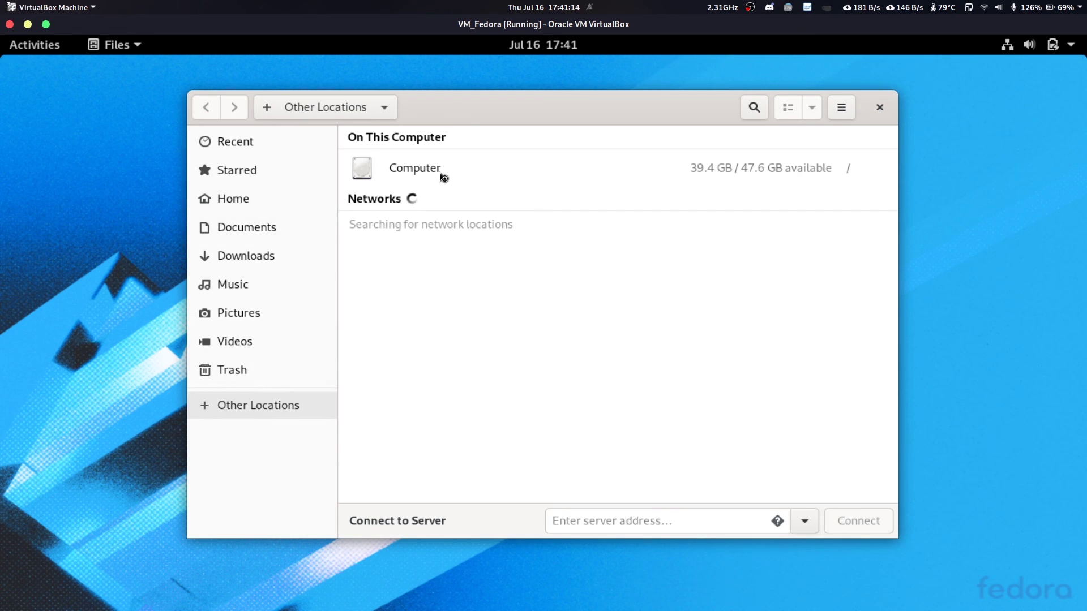
pyautogui.click(443, 175)
pyautogui.scroll(-3, 505, 331)
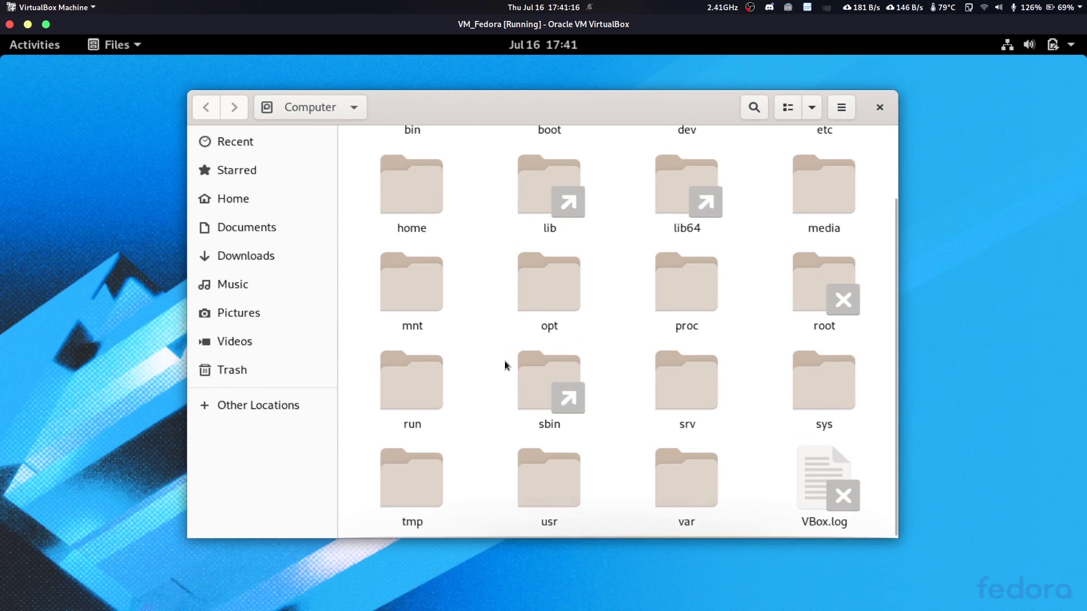
pyautogui.scroll(3, 663, 429)
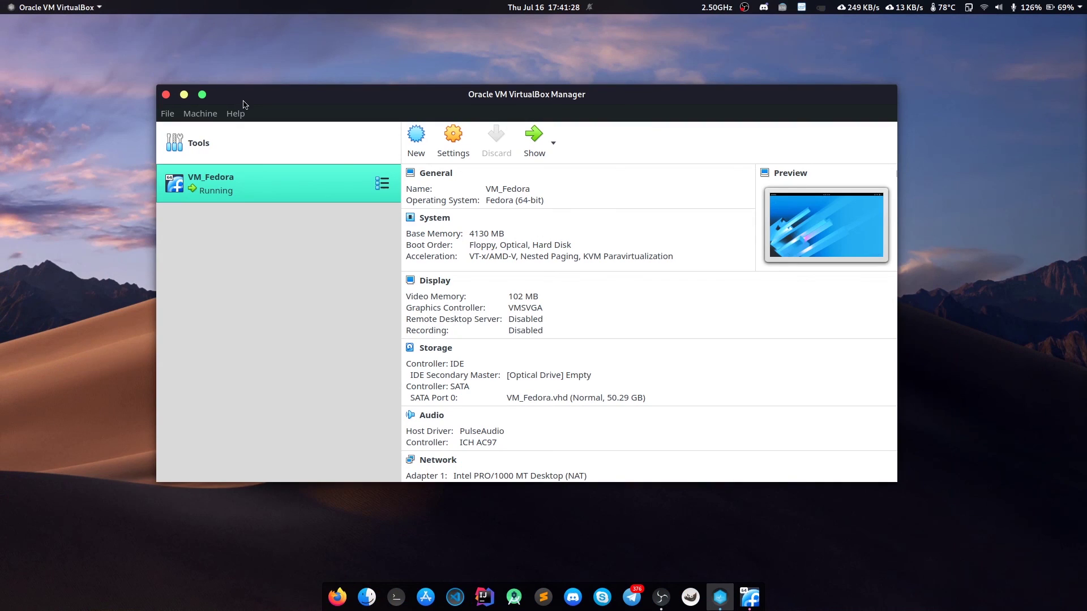
# - Minimize VirtualBox Manager and open the host's Files window, restoring and moving it up-left
pyautogui.click(185, 95)
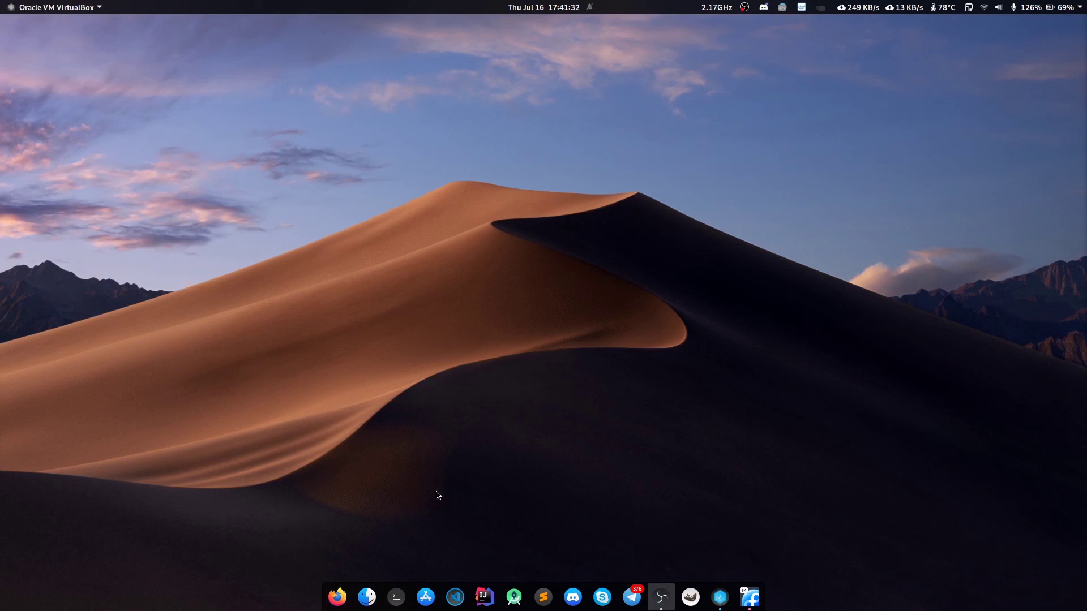
pyautogui.click(369, 598)
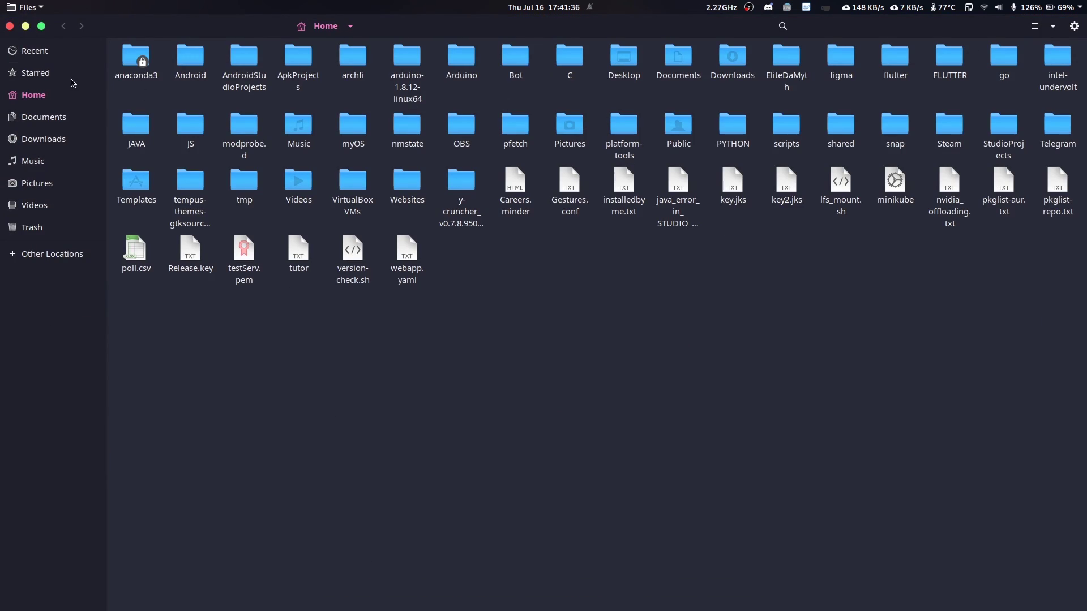
pyautogui.press('super+Down')
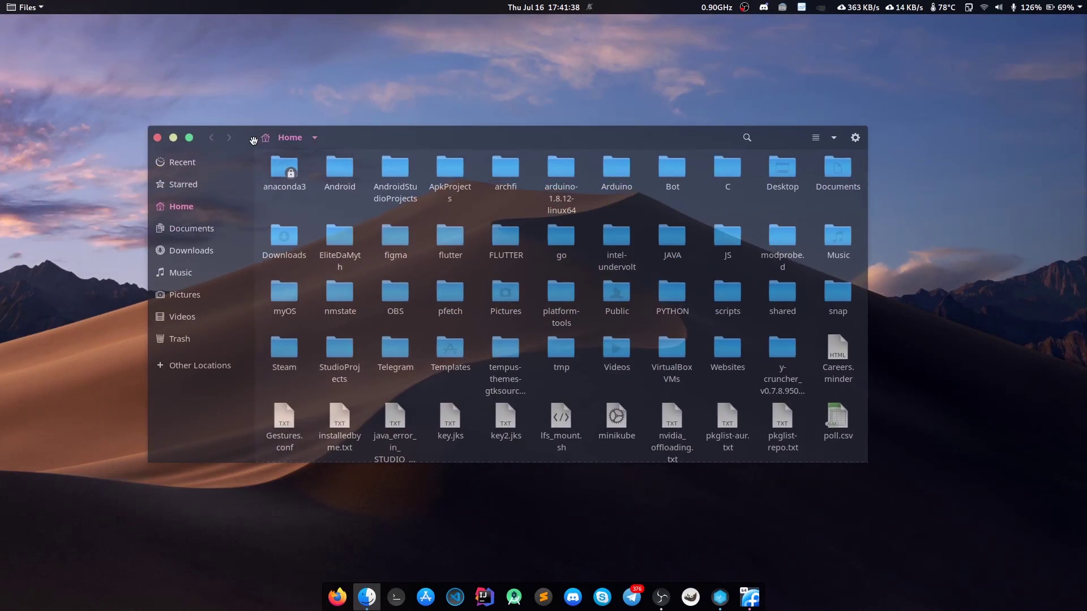
pyautogui.scroll(-2, 379, 163)
pyautogui.moveTo(373, 142); pyautogui.dragTo(361, 90)
# - Close the host's Files window
pyautogui.click(145, 86)
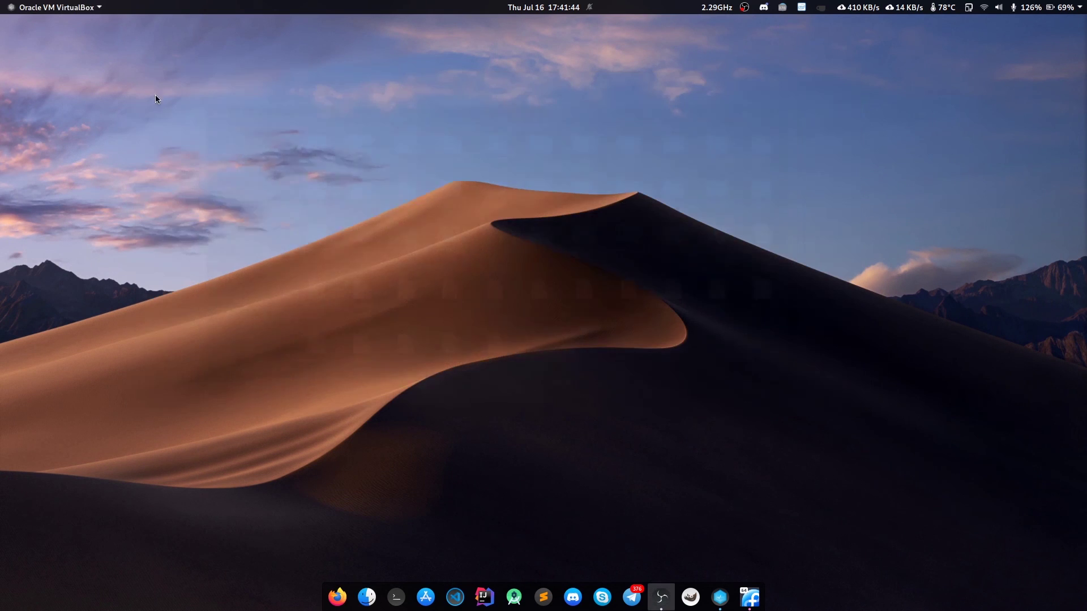